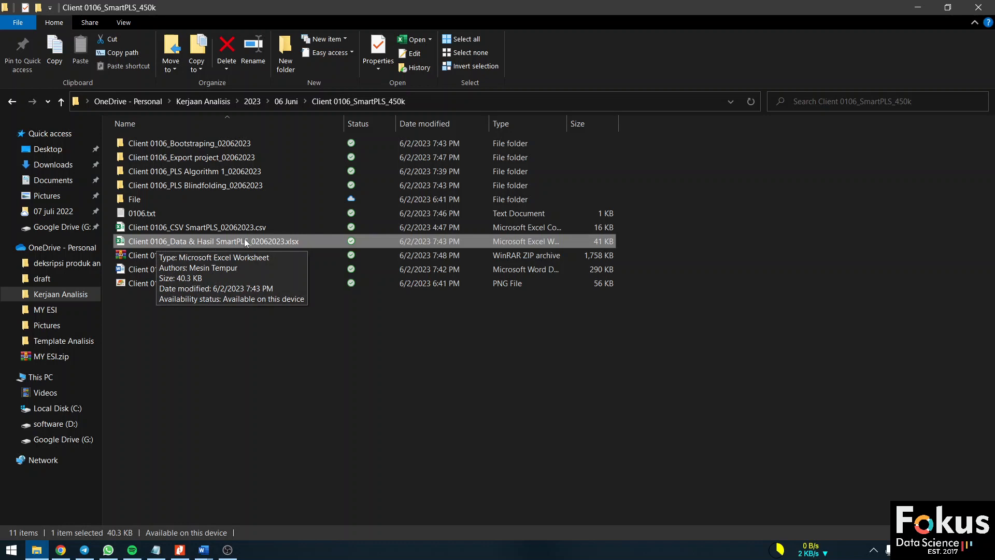
Open the workbook Client 0106_Data & Hasil SmartPLS_02062023.xlsx and show its Data sheet.
double_click(265, 241)
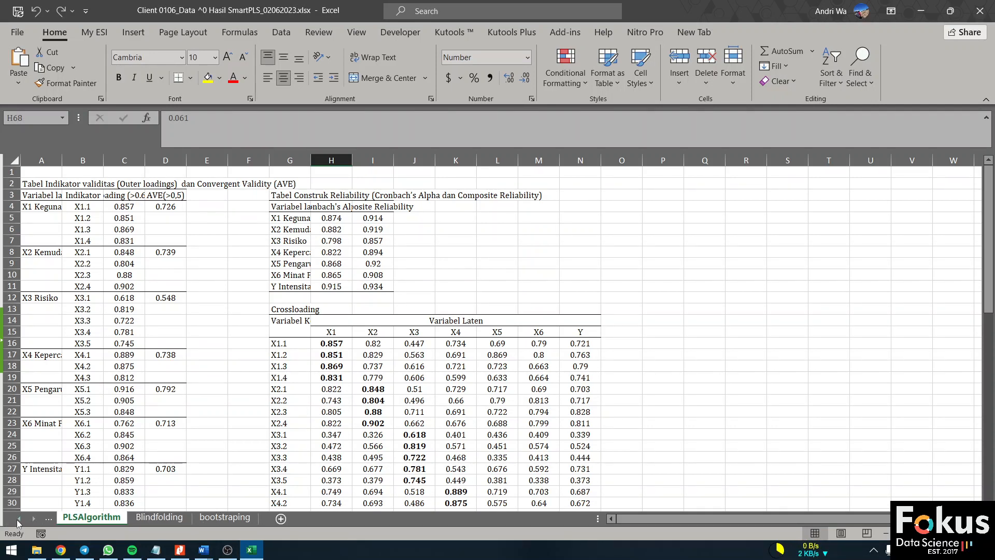
click(19, 518)
click(72, 518)
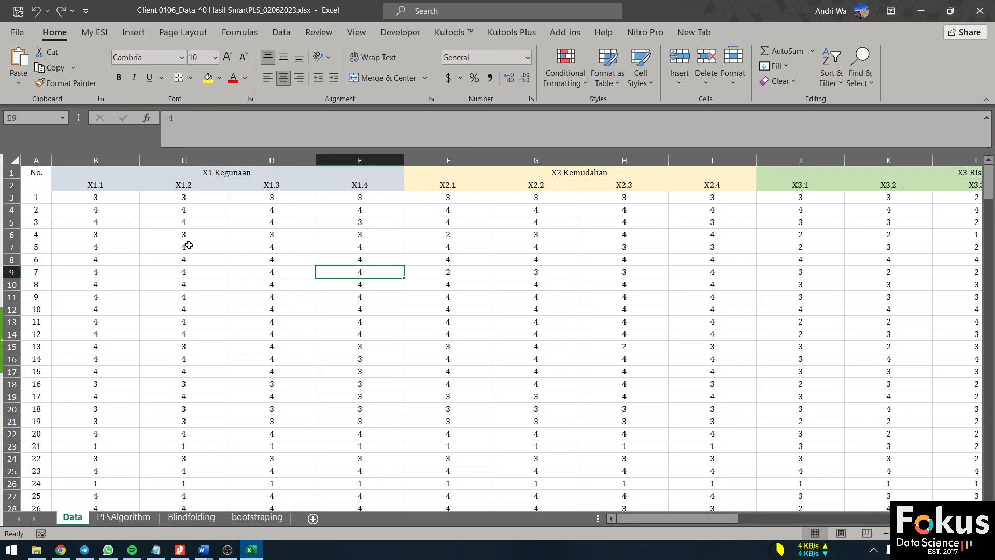
Examine the questionnaire data across all indicator columns, from X1.1 to Y1.6, and the list of variable names beside them.
click(106, 185)
scroll(508, 320, right, 3)
scroll(508, 321, right, 3)
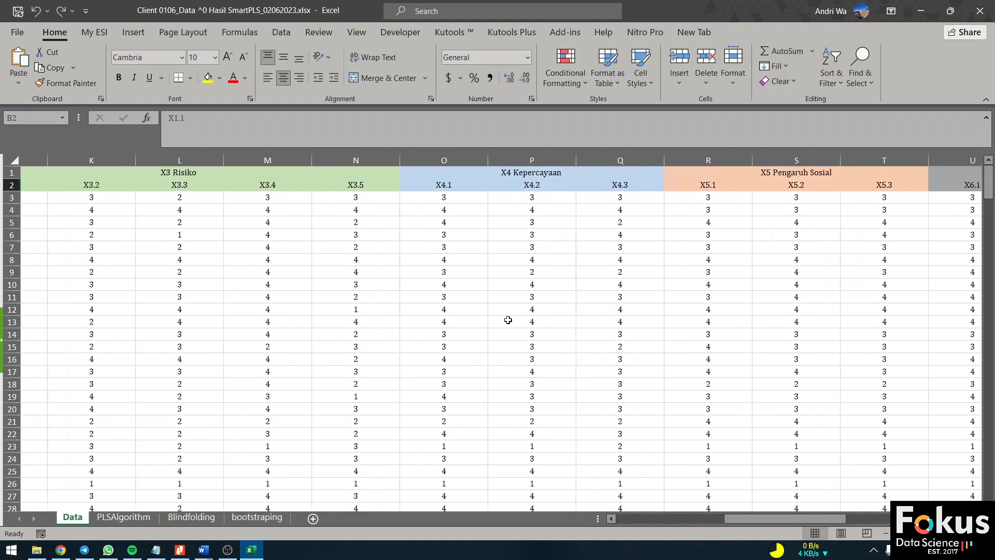
scroll(511, 318, right, 3)
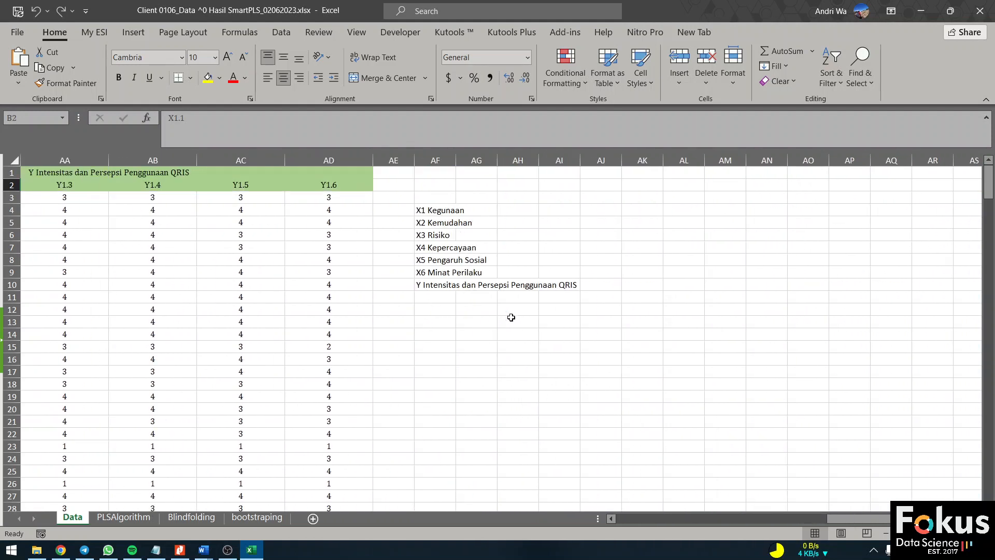
scroll(498, 321, left, 10)
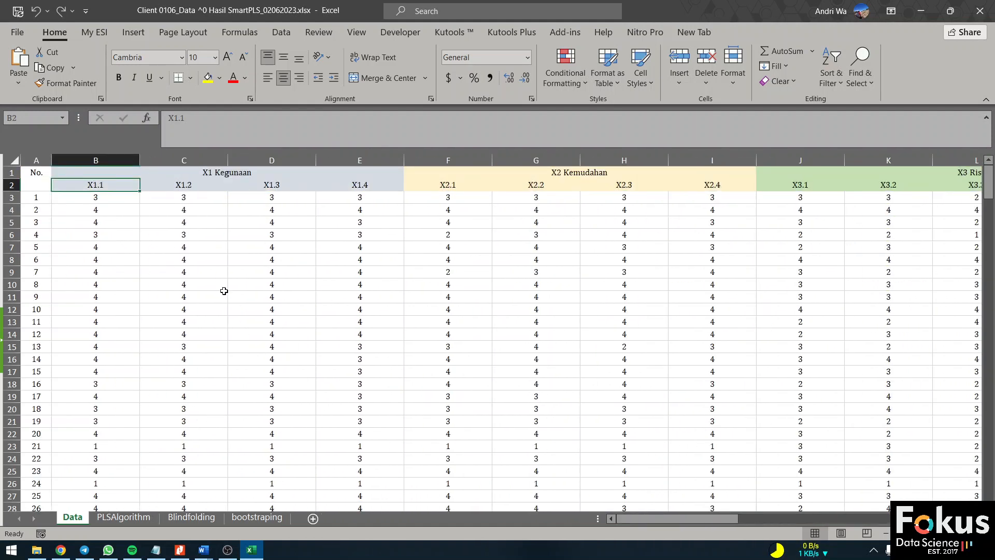
click(208, 272)
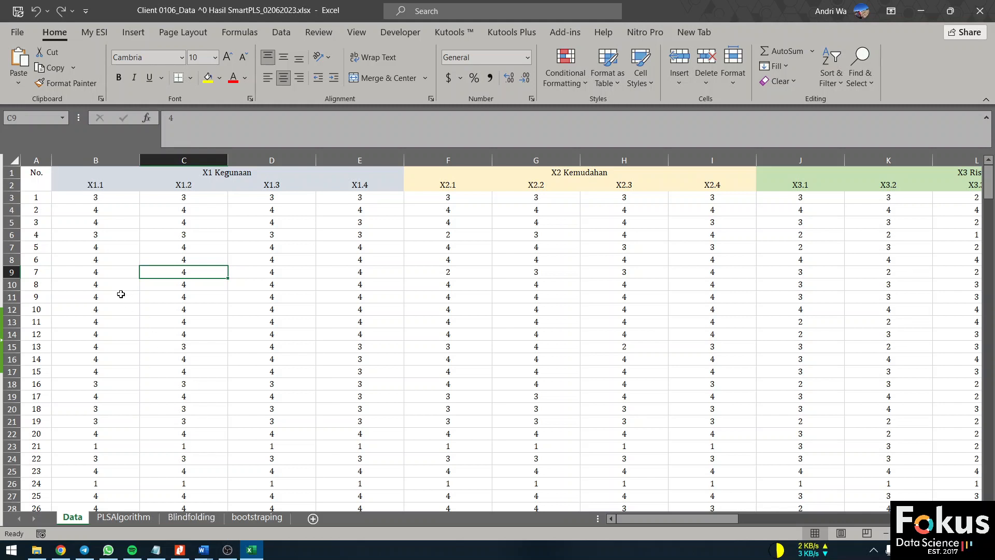
Inspect the indicator header row, the first response row beneath it and the respondent numbering column.
click(102, 187)
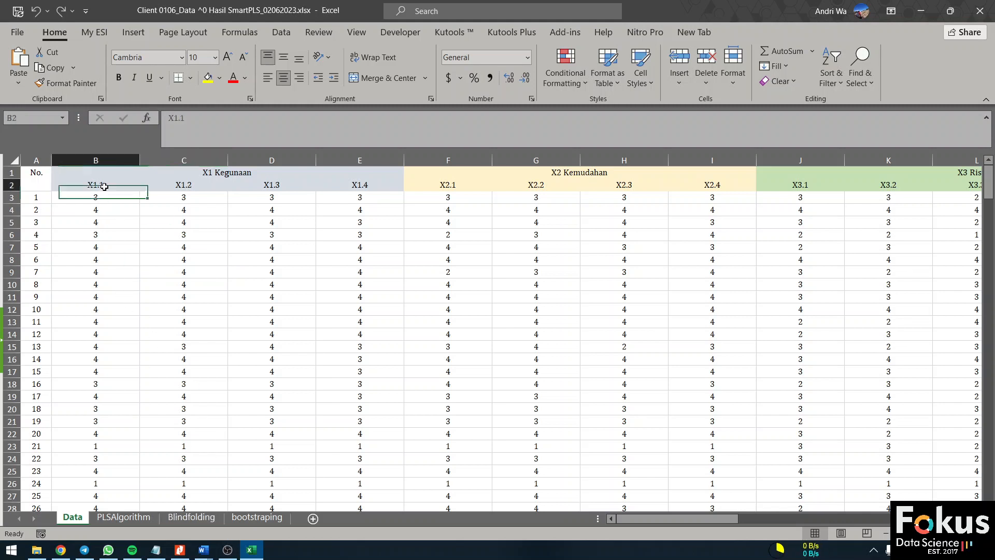
key(Down)
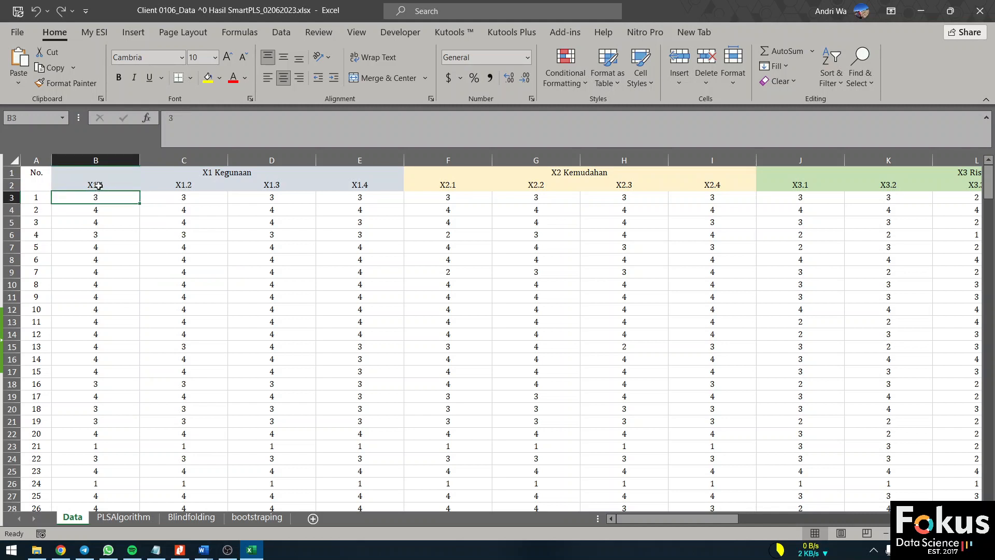
click(98, 186)
drag(99, 185, 453, 194)
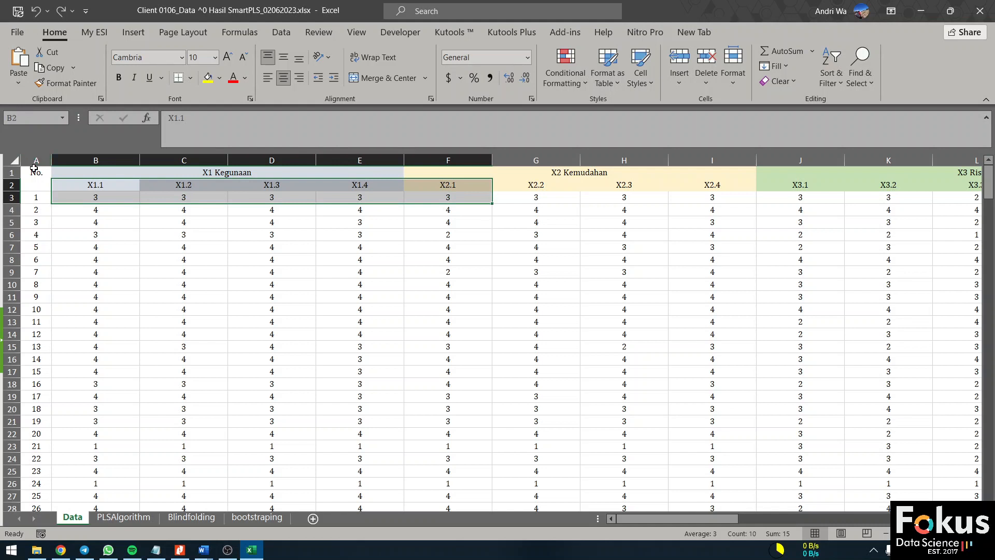
click(36, 170)
key(ctrl+shift+Down)
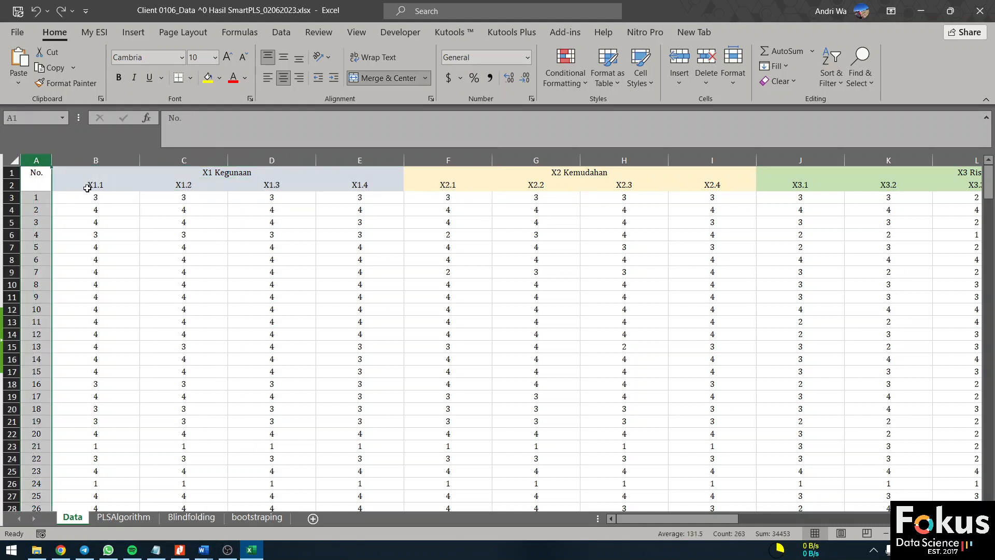
Copy the indicator headers and all responses in B2:AD264, leaving out the numbering column and the variable title row.
drag(86, 186, 861, 469)
right_click(861, 470)
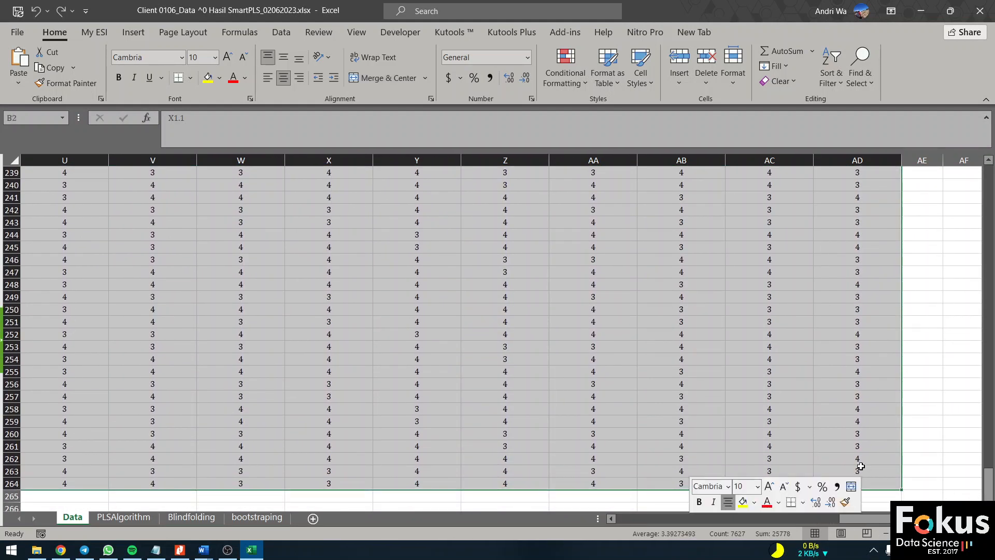
click(807, 137)
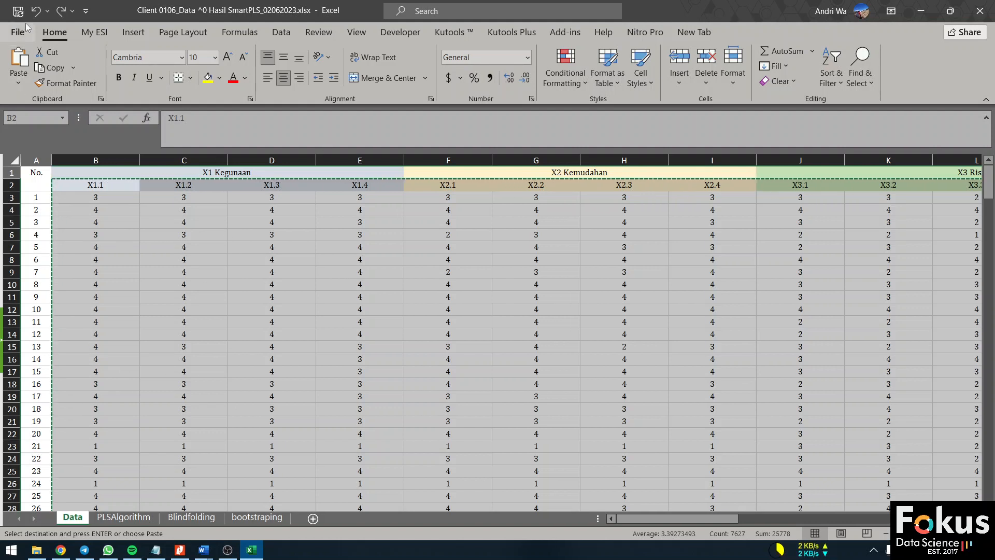
right_click(208, 235)
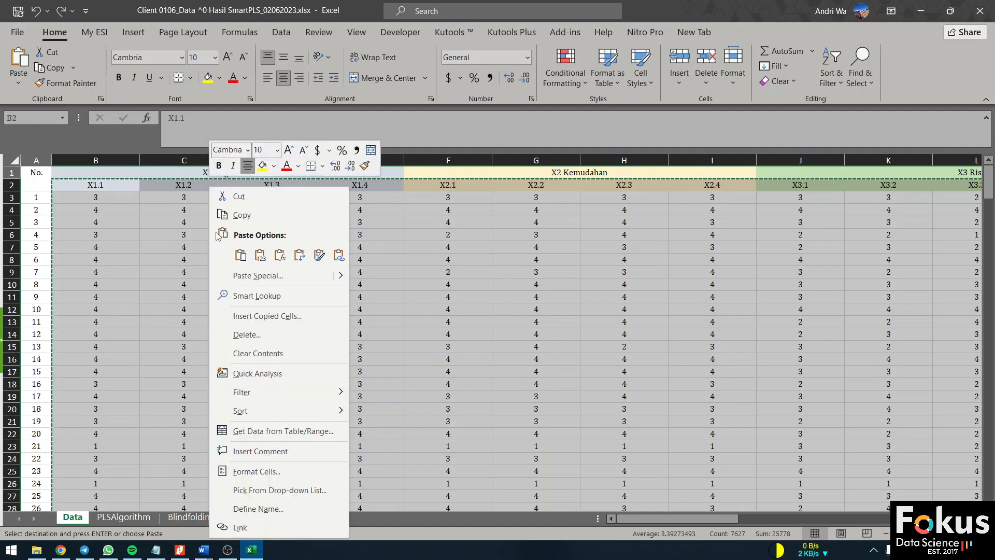
click(240, 215)
Create a blank workbook and paste the copied data as values starting at cell A1.
click(17, 32)
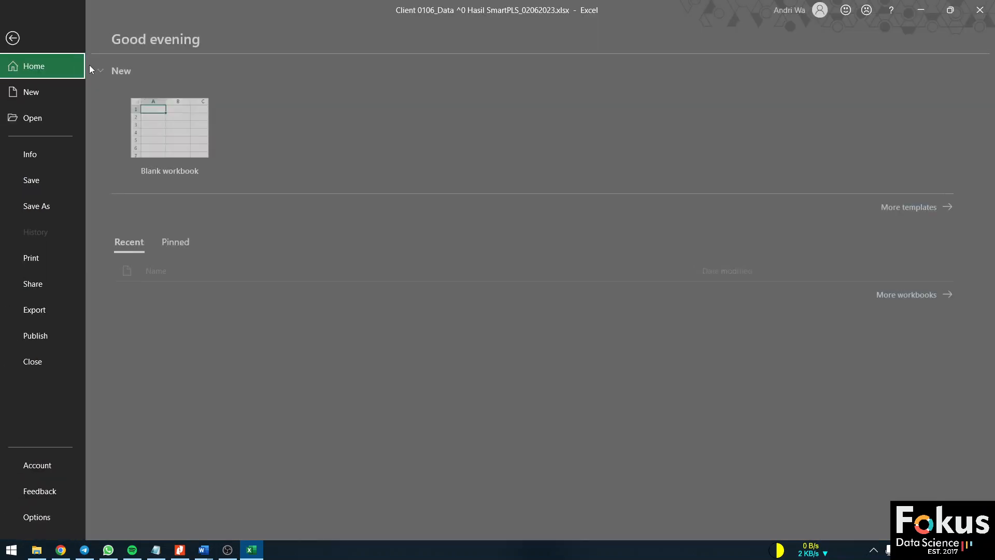
click(189, 147)
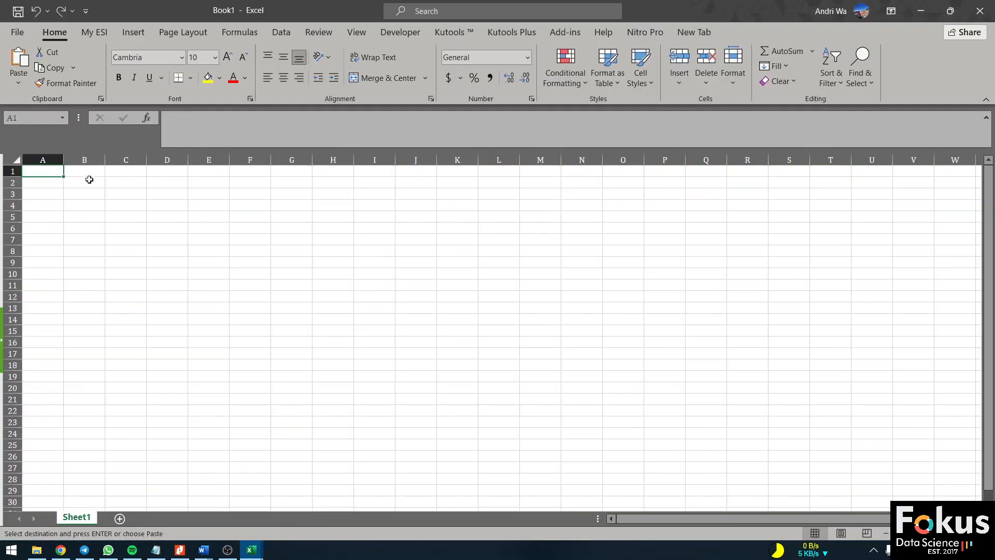
right_click(35, 167)
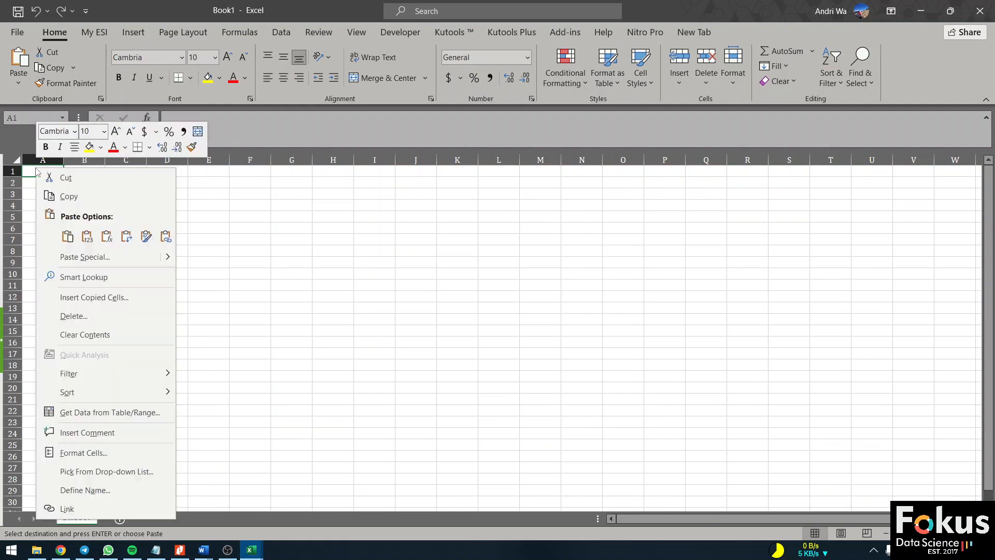
click(82, 232)
scroll(309, 258, down, 20)
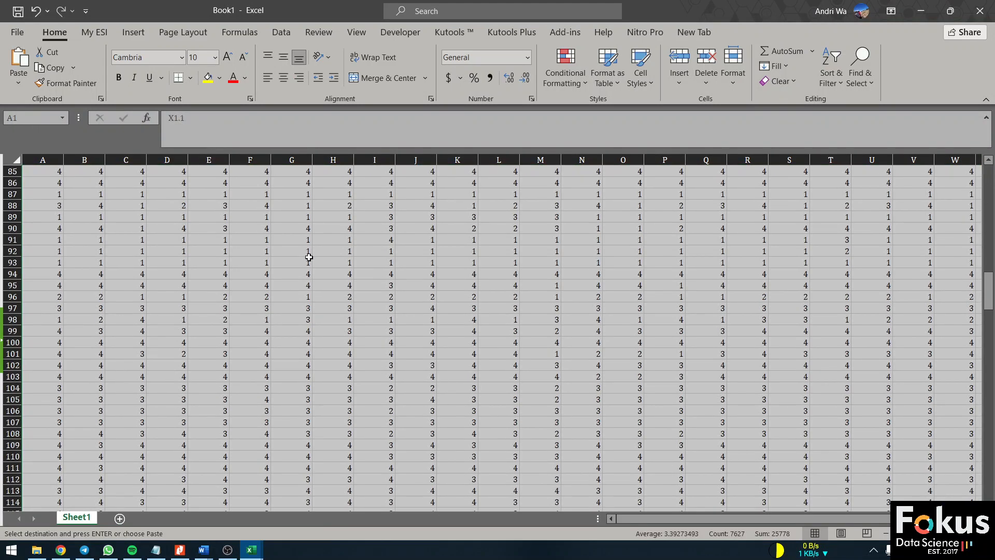
scroll(308, 257, down, 20)
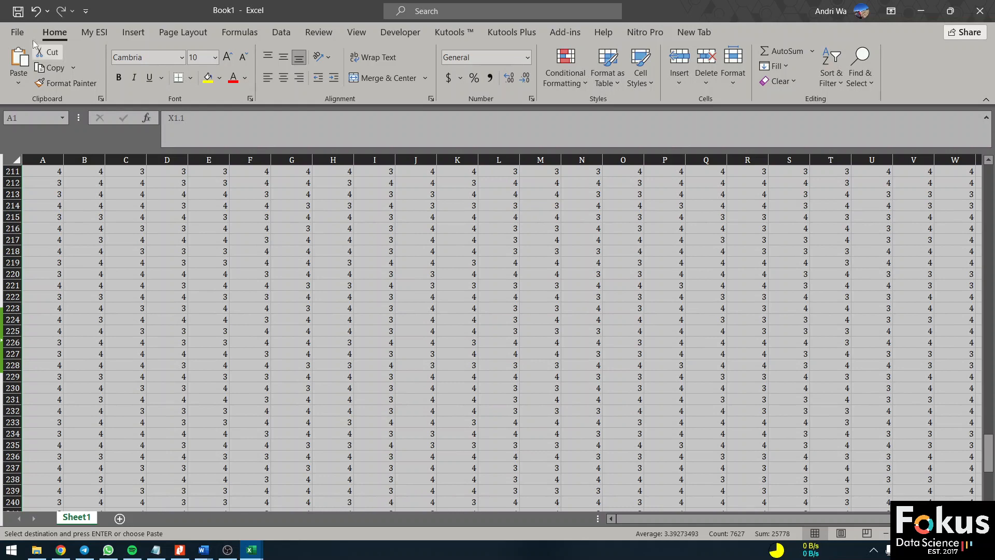
Set up saving the new workbook in the Client 0106_SmartPLS_450k folder as CSV UTF-8 (Comma delimited), and cancel the save.
click(11, 33)
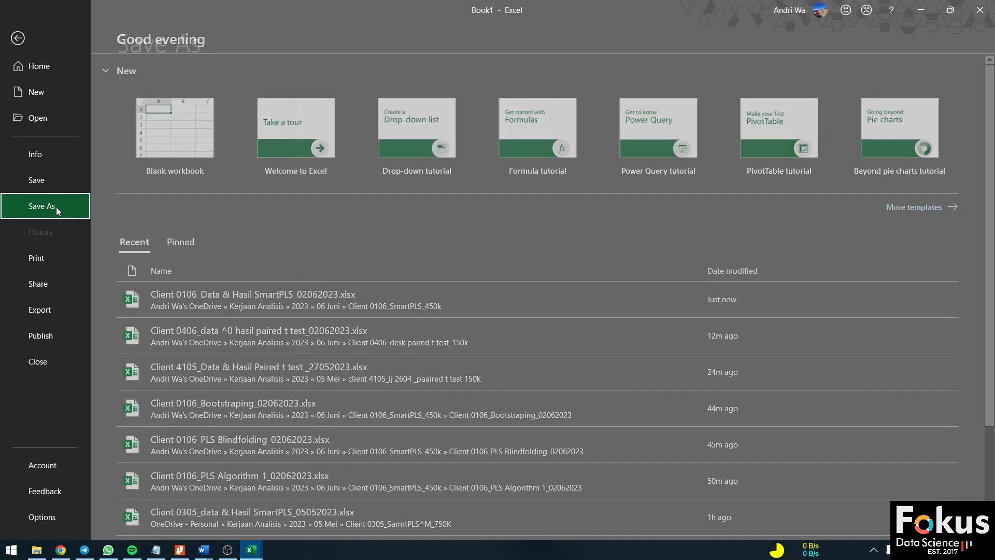
click(56, 207)
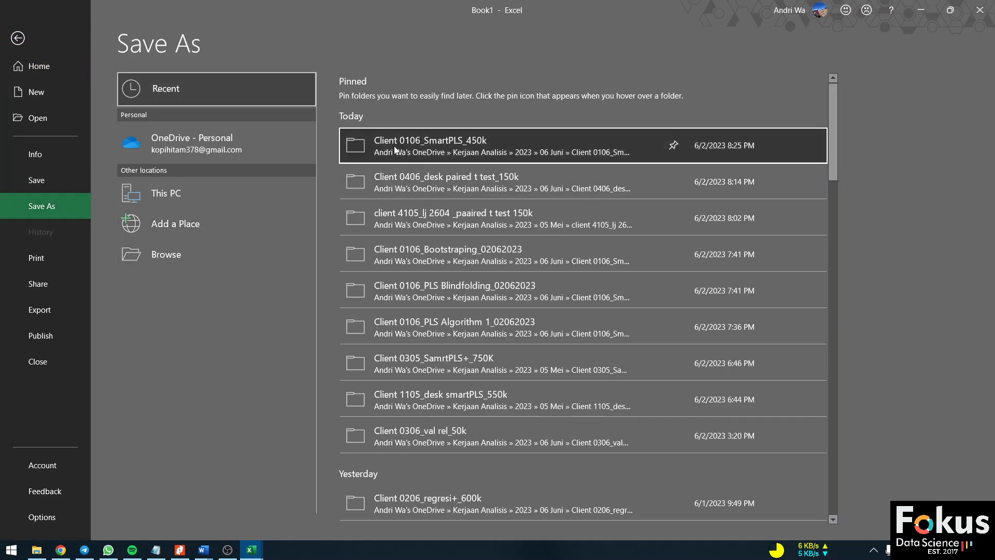
click(486, 157)
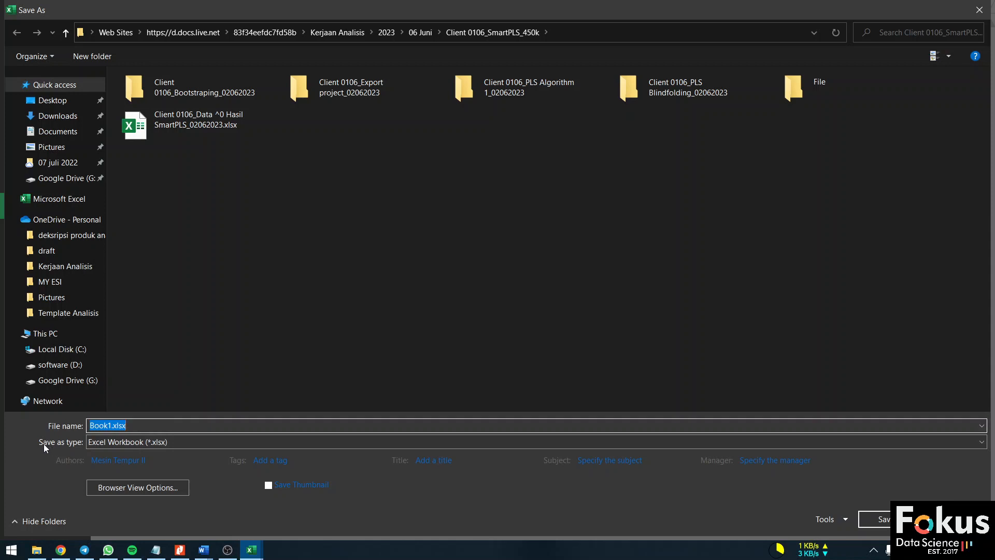
click(158, 443)
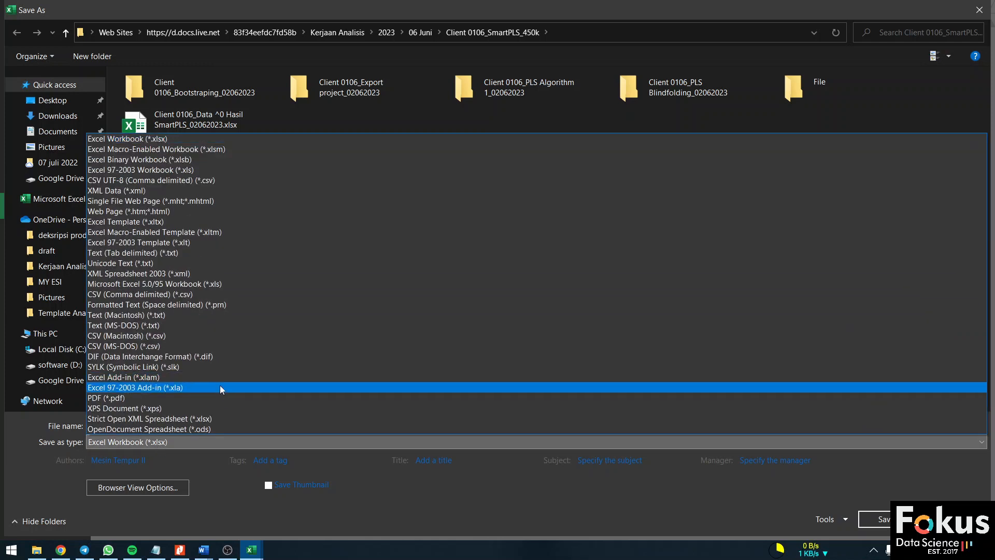
click(149, 450)
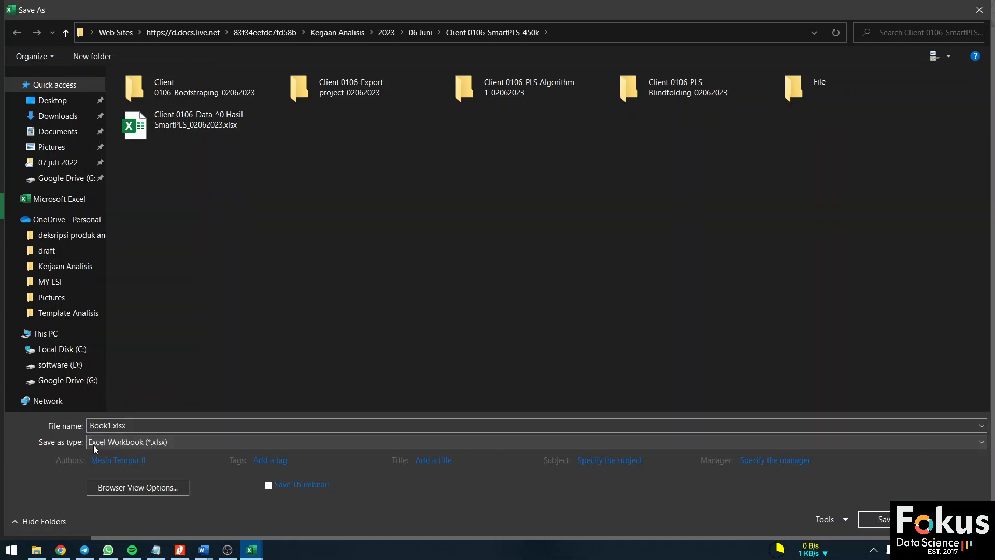
click(217, 442)
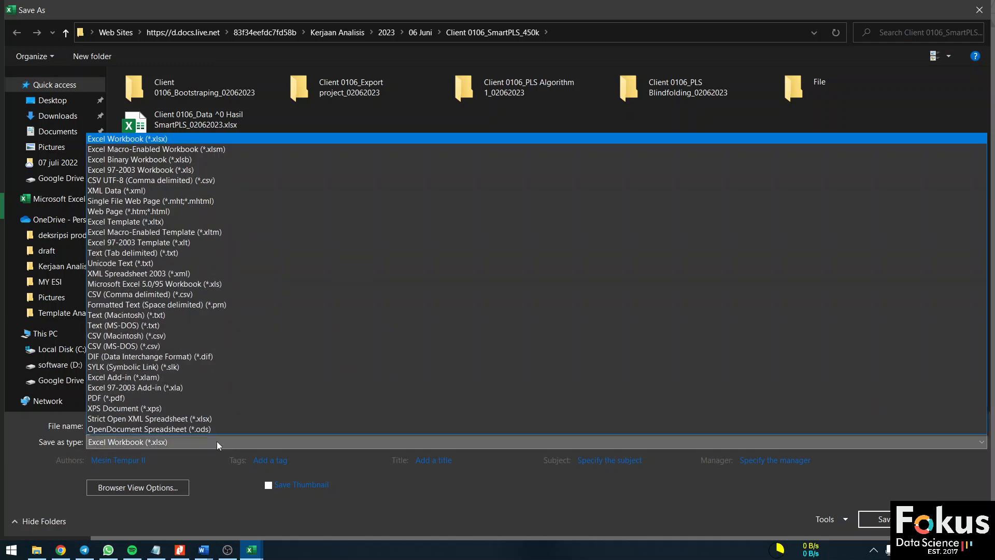
click(225, 180)
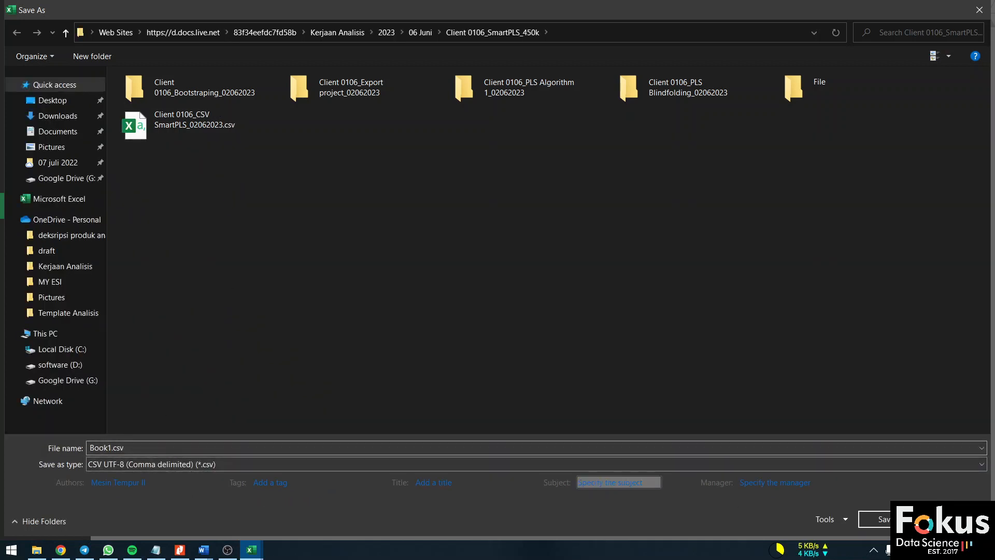
click(882, 524)
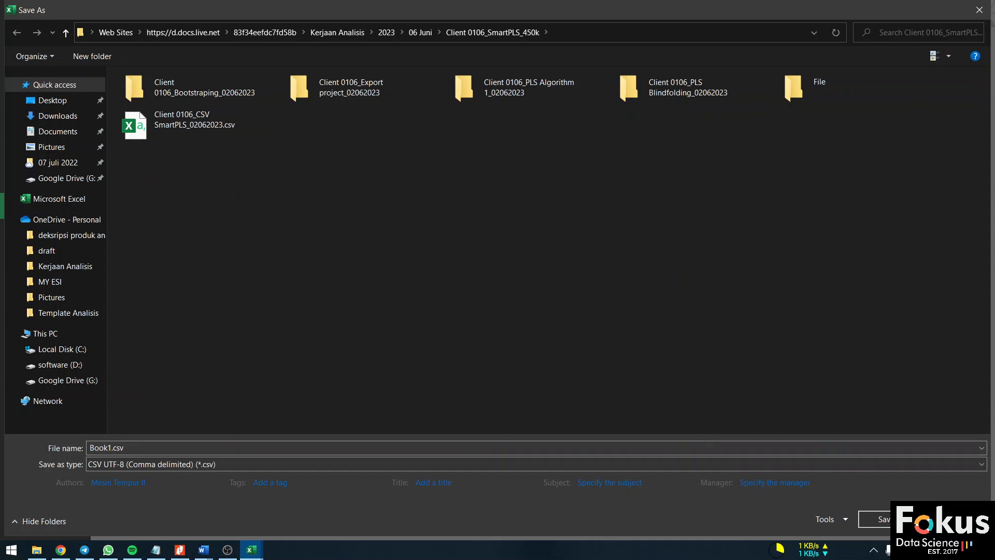
click(950, 519)
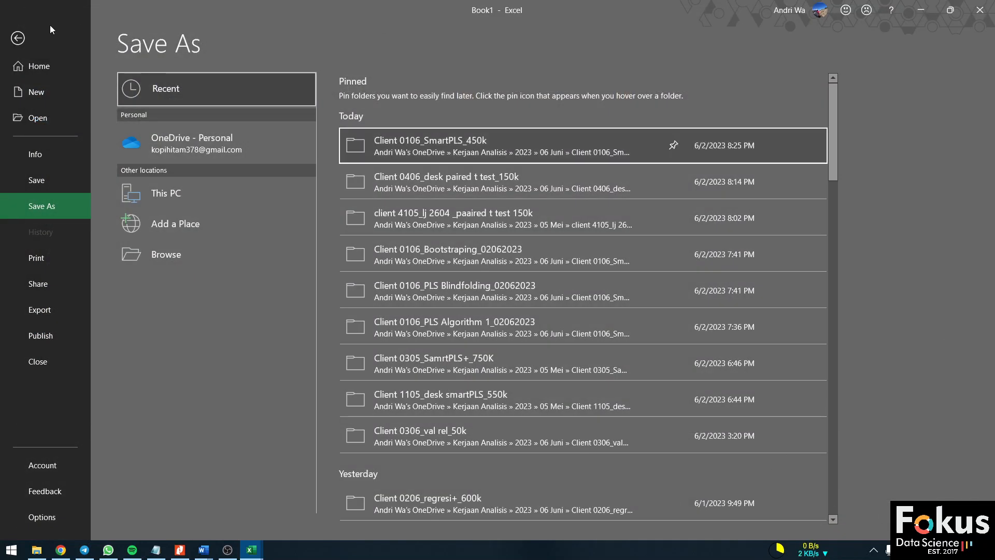
Leave the save page and close the new workbook without saving it.
click(26, 36)
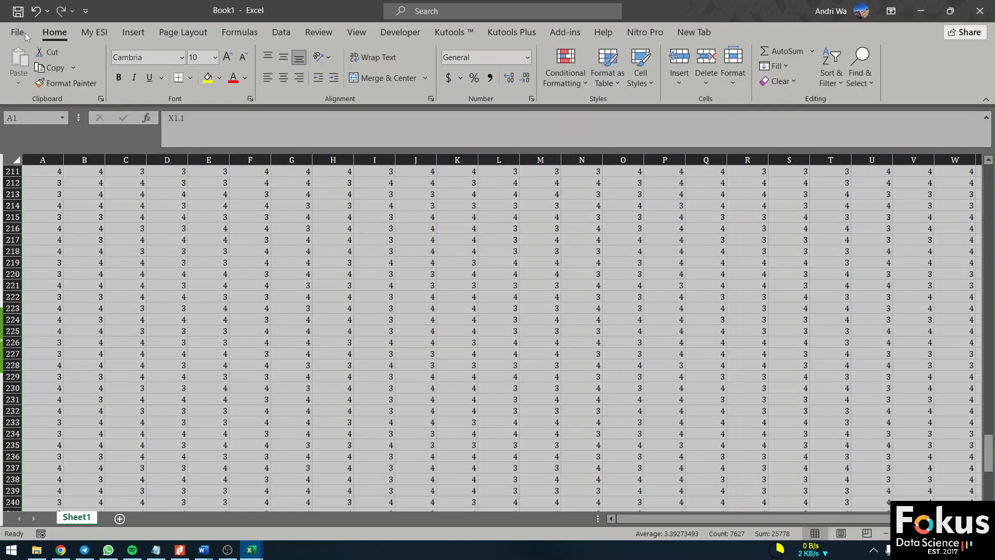
click(979, 12)
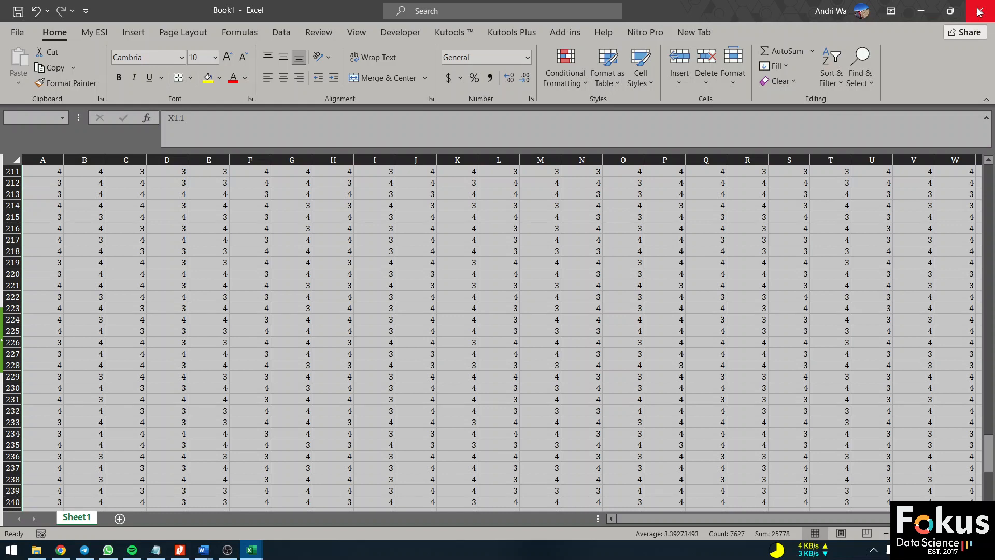
click(567, 348)
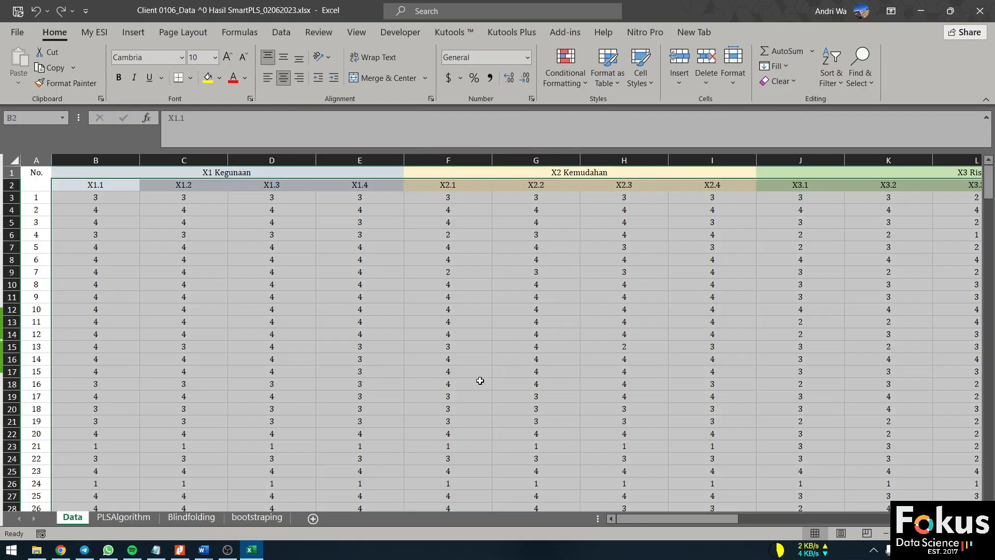
Check the project folder for the existing CSV file, and start SmartPLS 3 with its window maximized.
click(37, 550)
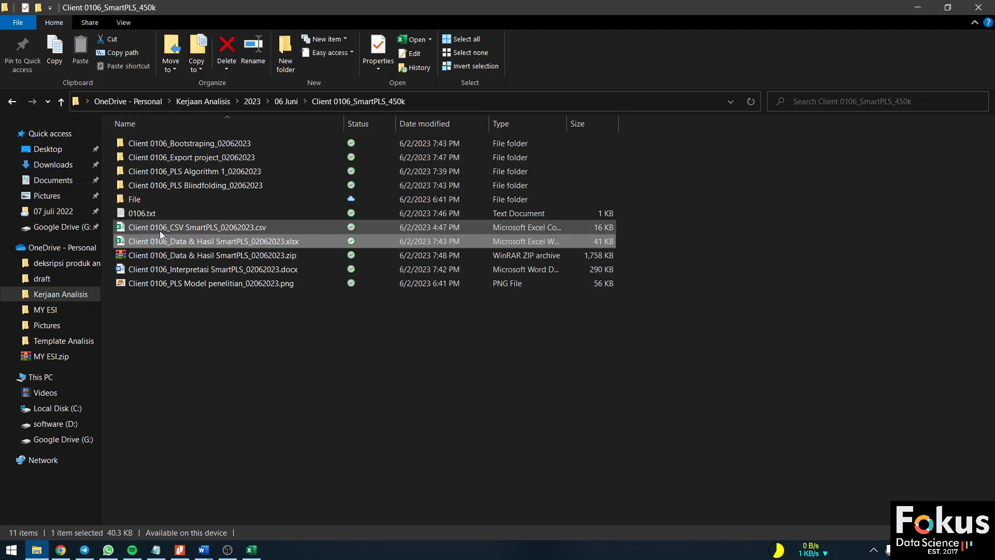
click(374, 327)
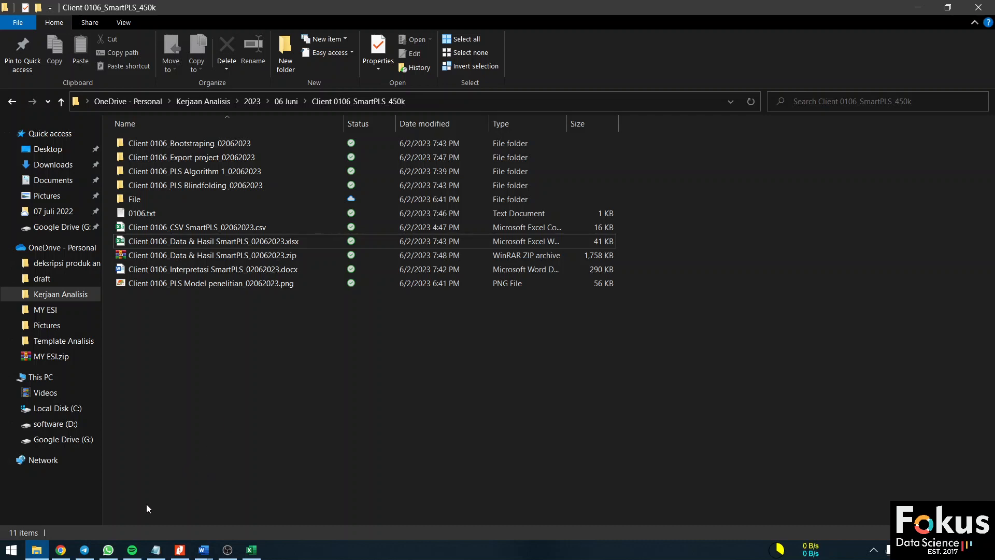
click(12, 549)
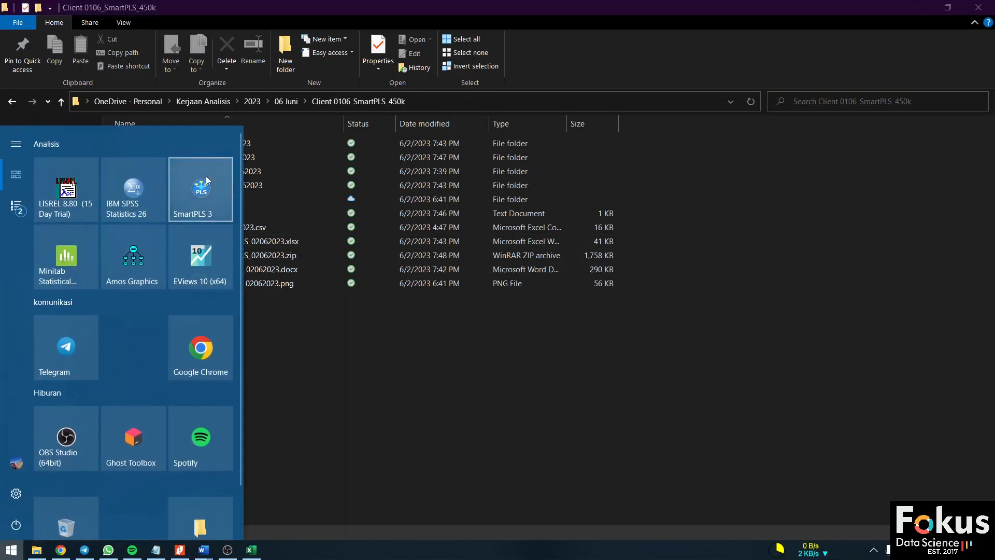
click(203, 186)
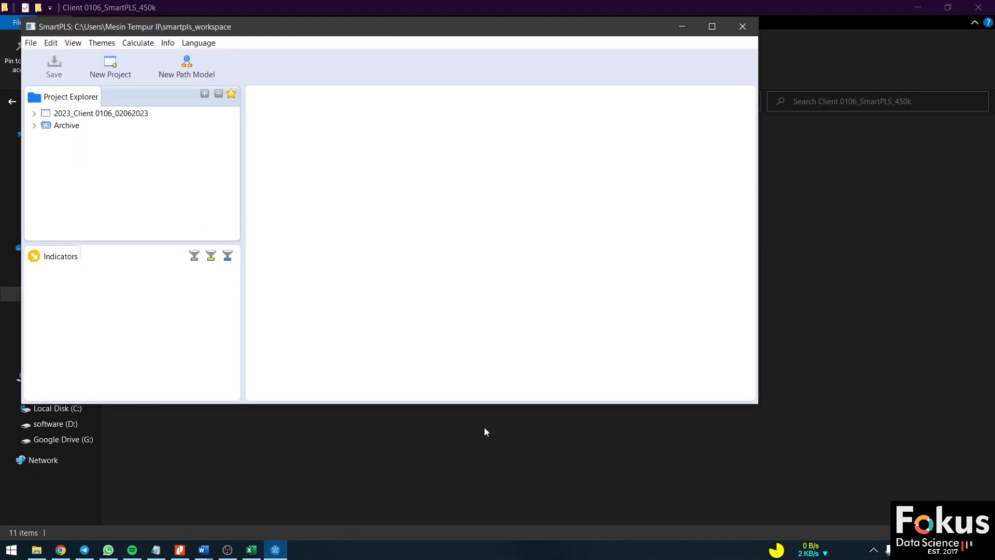
click(711, 27)
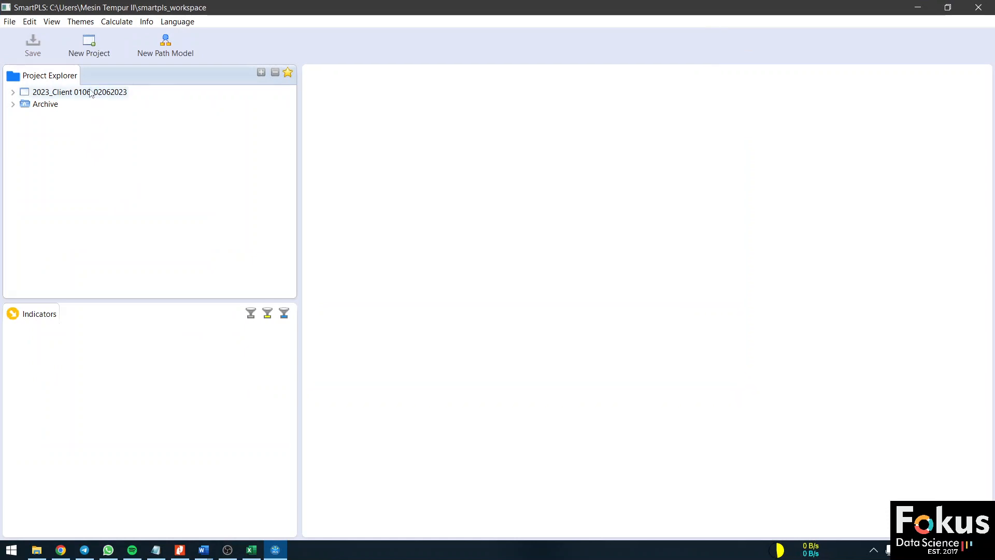
Create a new project named contoh.
click(93, 49)
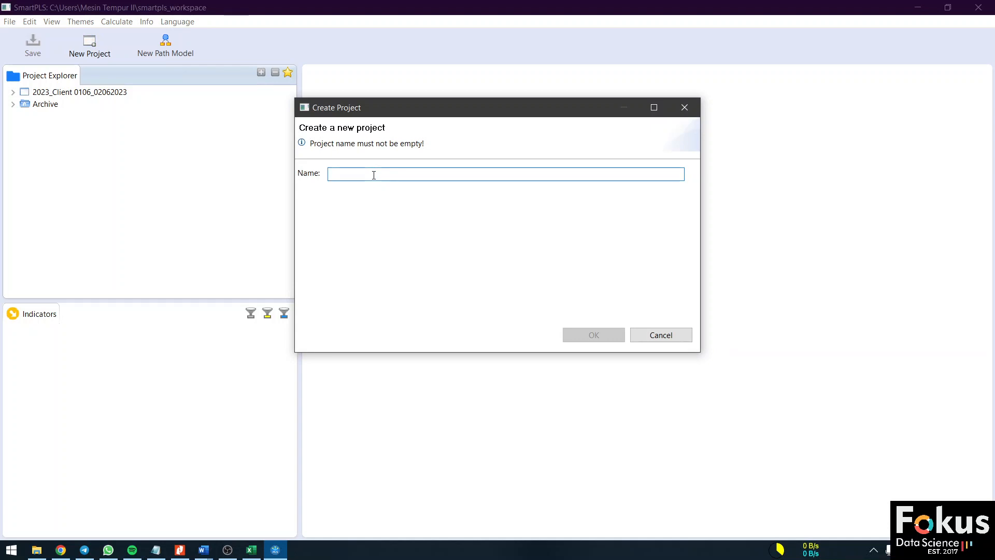
text(contoh)
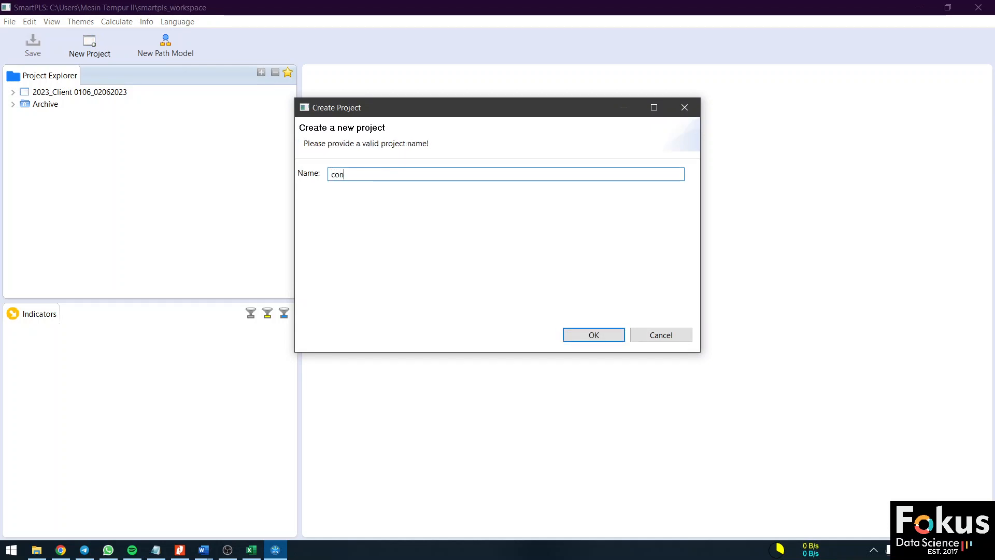
click(586, 335)
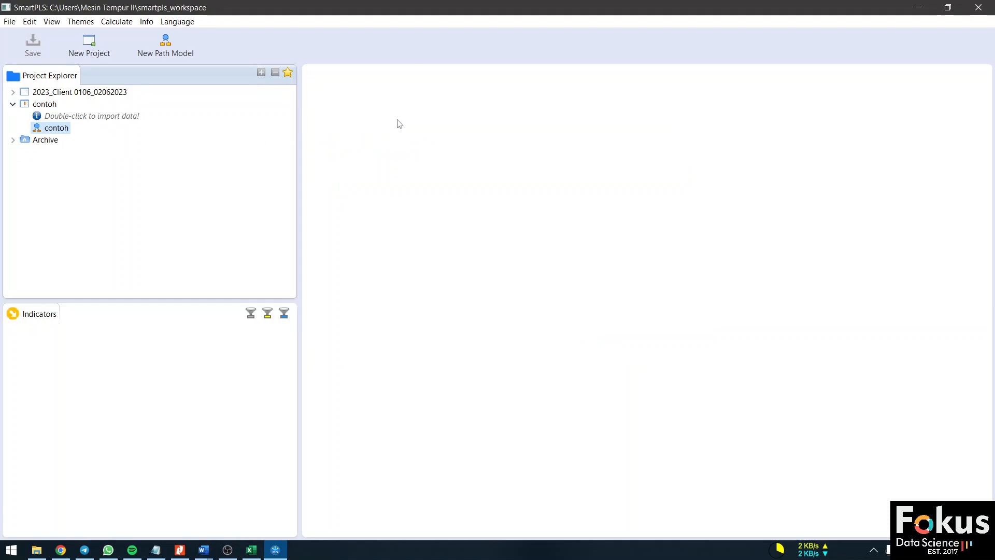
Import Client 0106_CSV SmartPLS_02062023.csv into the contoh project under its default name, and close the data view.
double_click(110, 118)
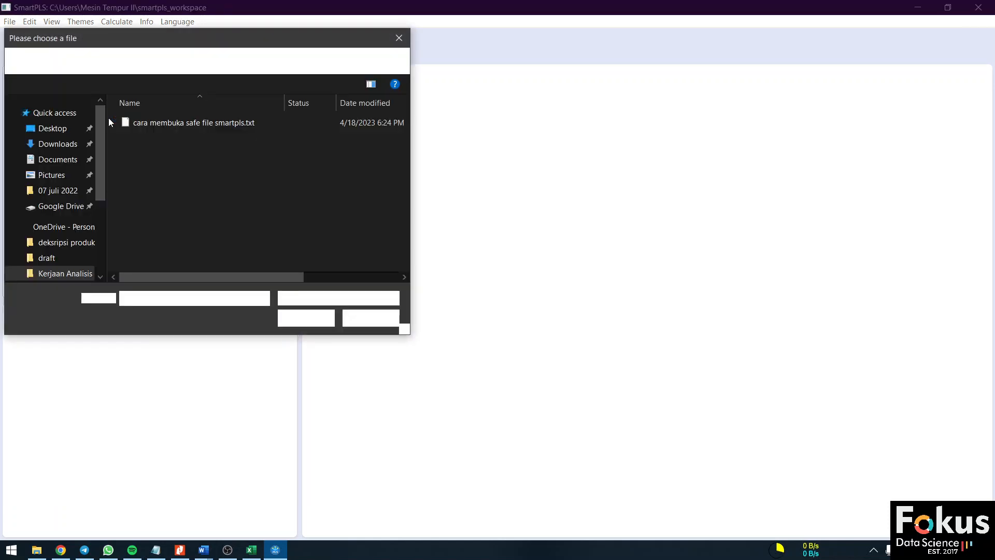
click(65, 61)
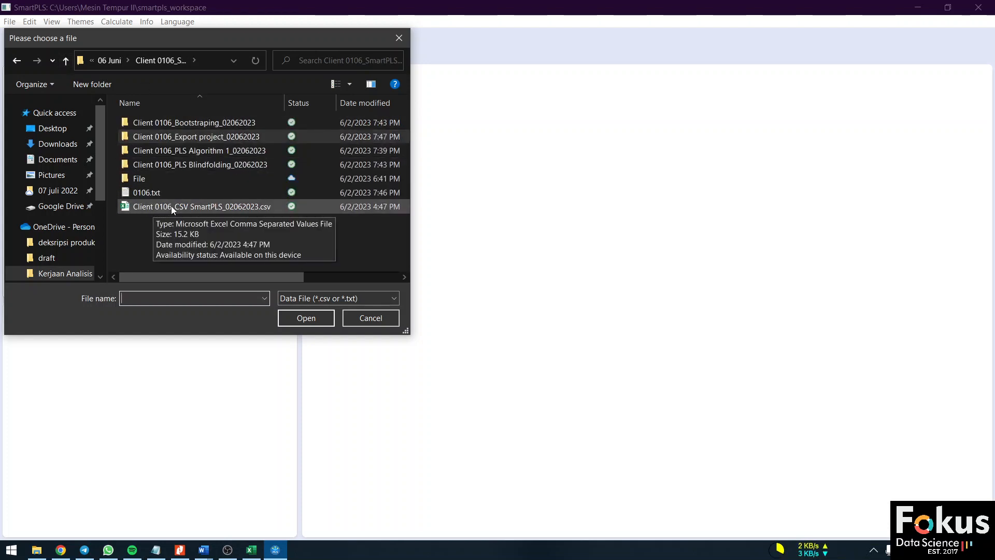
click(188, 207)
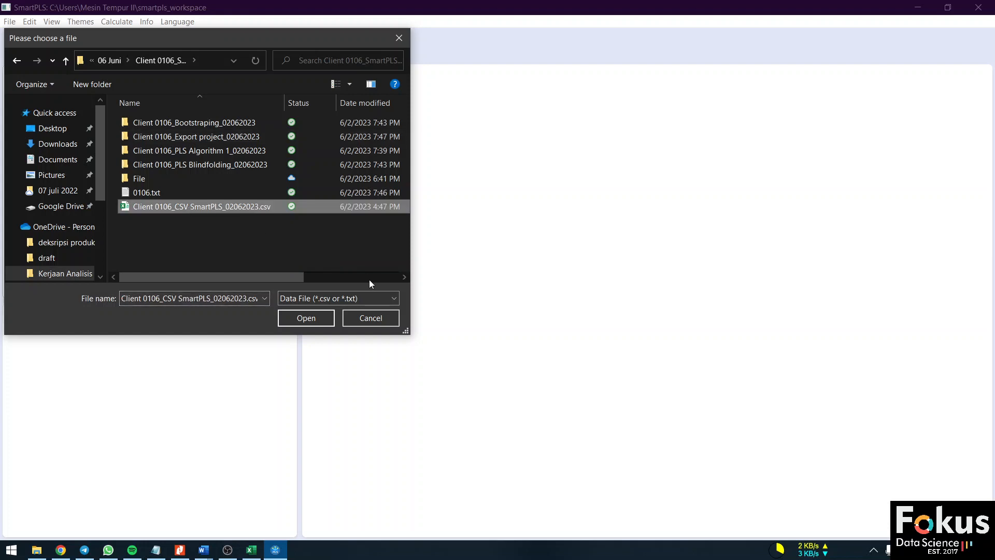
click(322, 316)
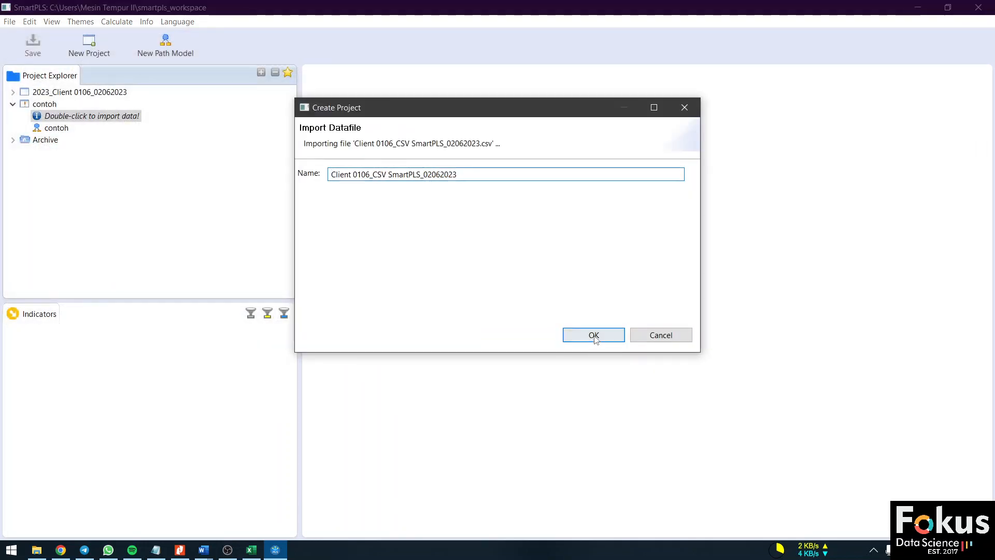
click(596, 339)
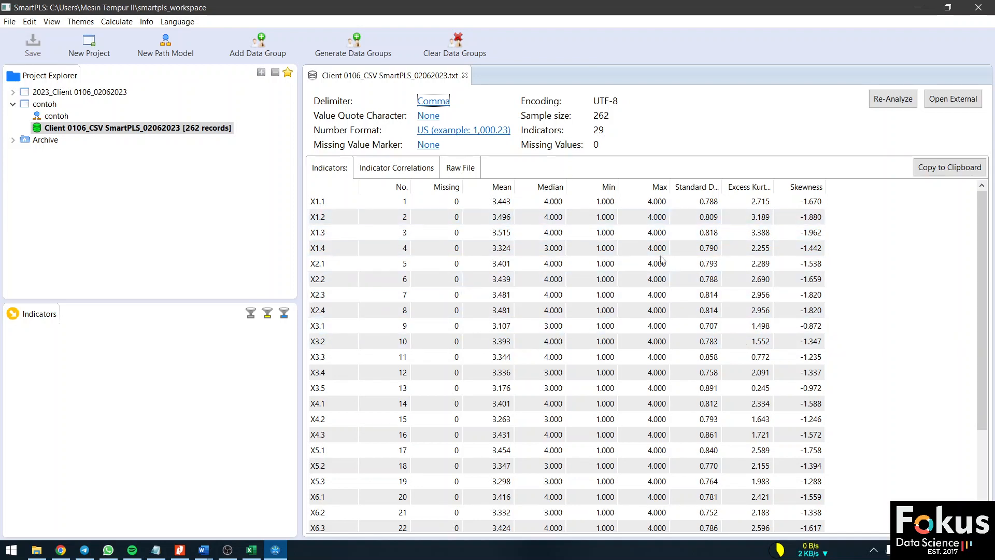
click(465, 76)
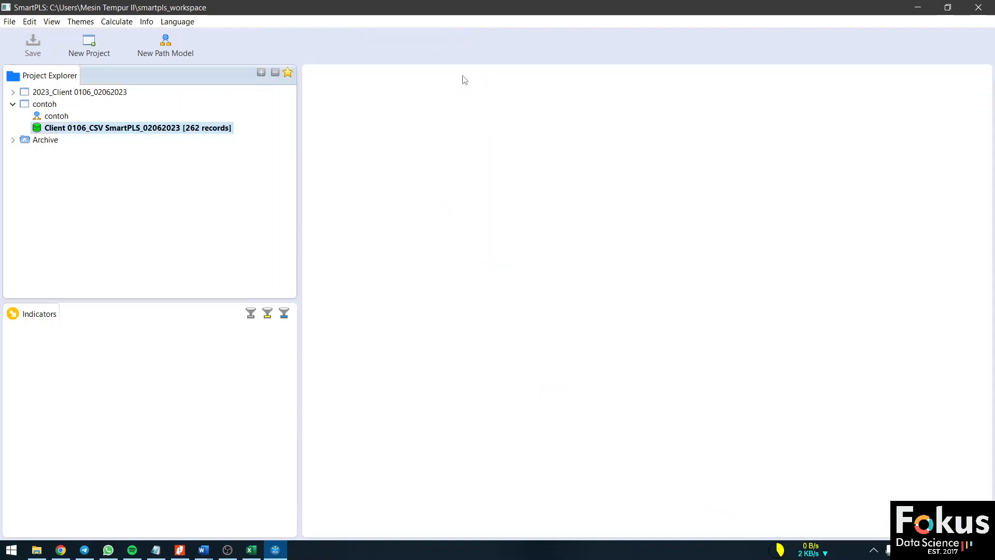
Open the contoh path model and place indicators X1.1 to X1.4 on the canvas as one latent variable.
click(49, 117)
double_click(50, 120)
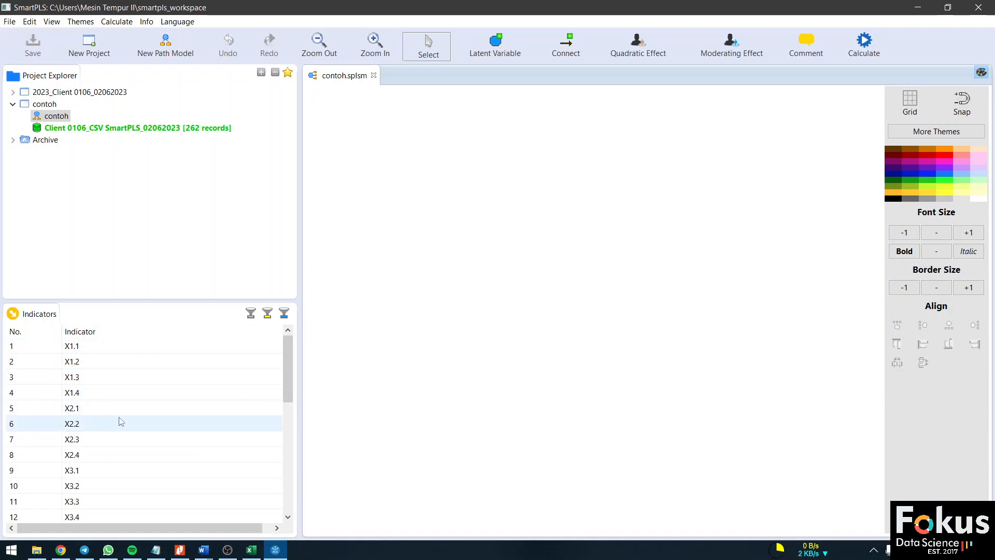
click(133, 356)
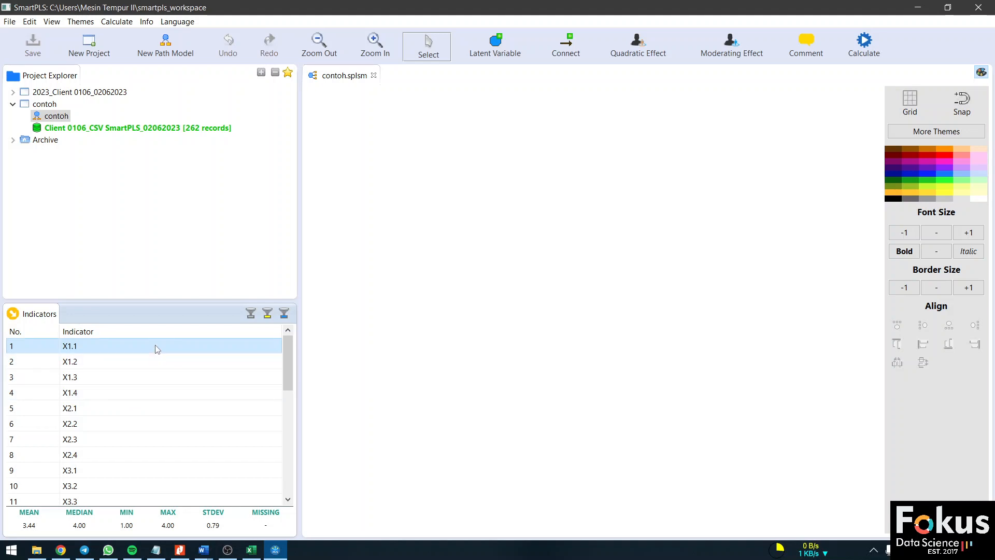
shift+click(123, 394)
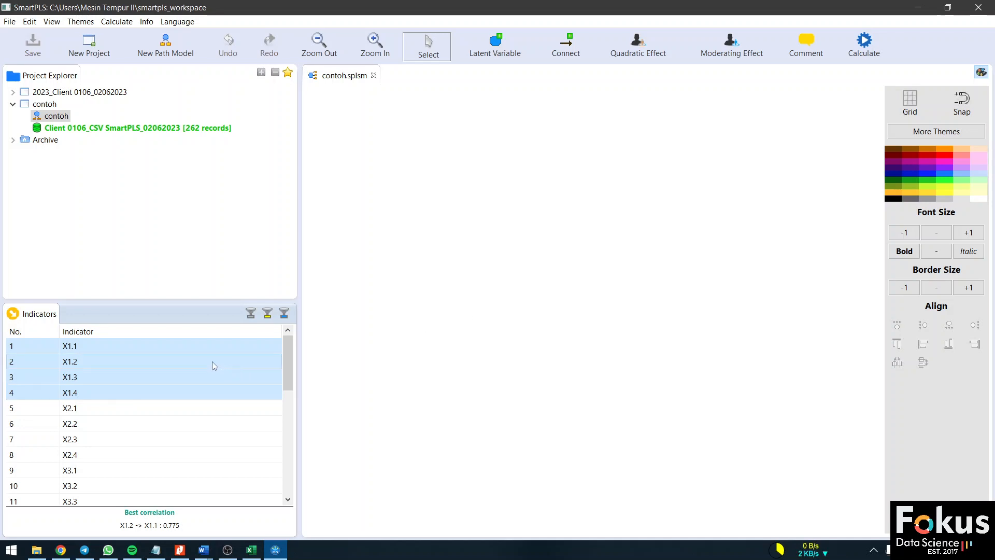
drag(191, 363, 391, 146)
Add a latent variable with indicators X2.1 to X2.4 below the X1 variable.
click(144, 408)
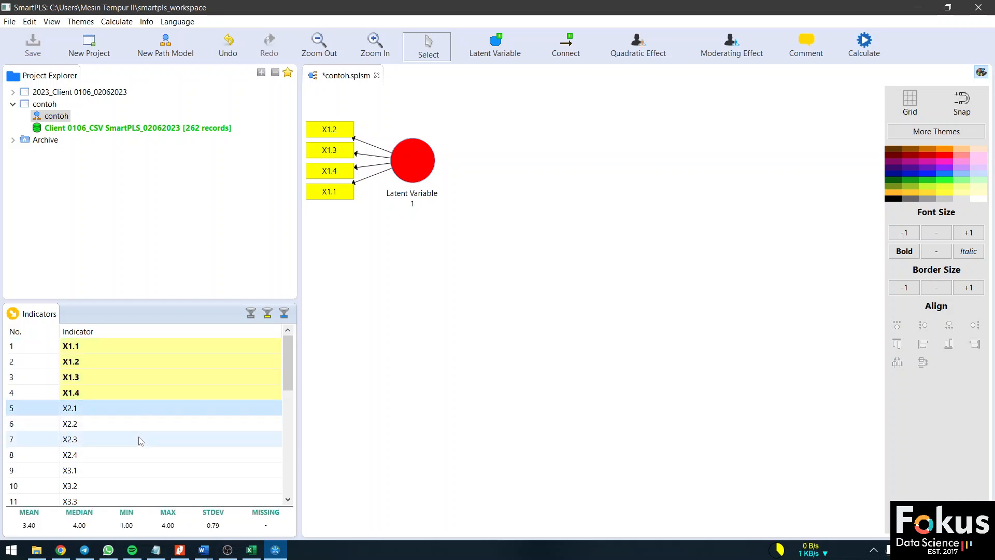
ctrl+click(134, 456)
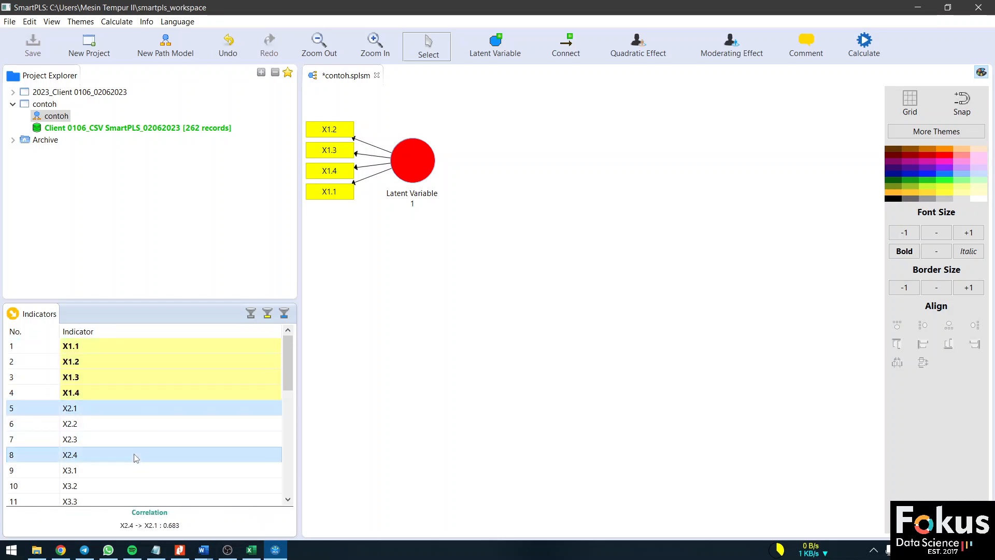
click(138, 410)
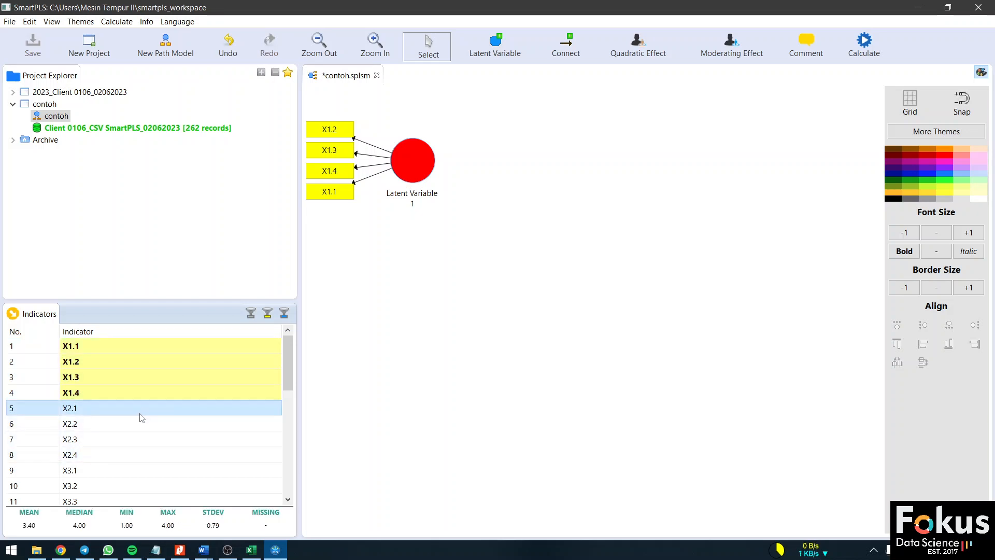
shift+click(131, 457)
drag(131, 455, 368, 273)
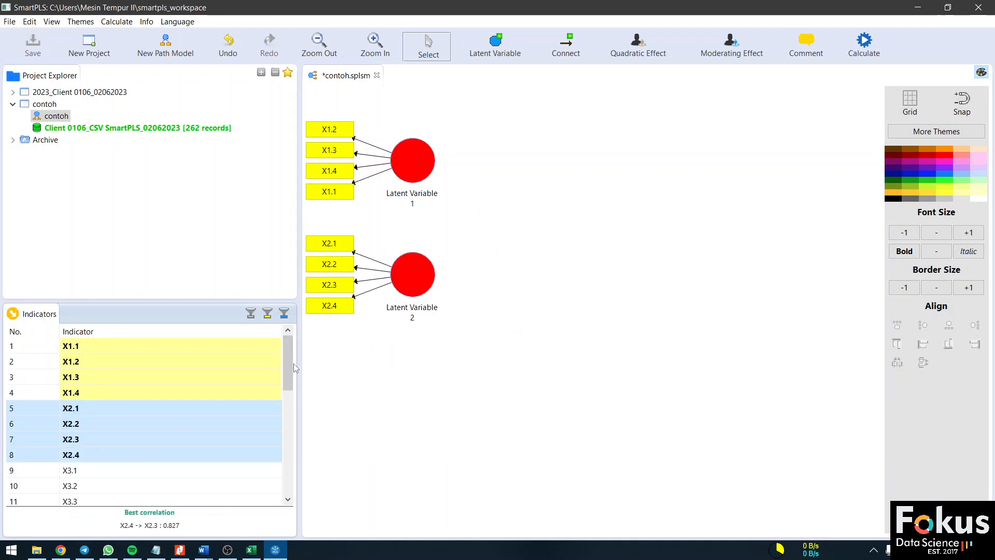
Add a latent variable with indicators X3.1 to X3.5 below the X2 variable.
scroll(288, 380, down, 1)
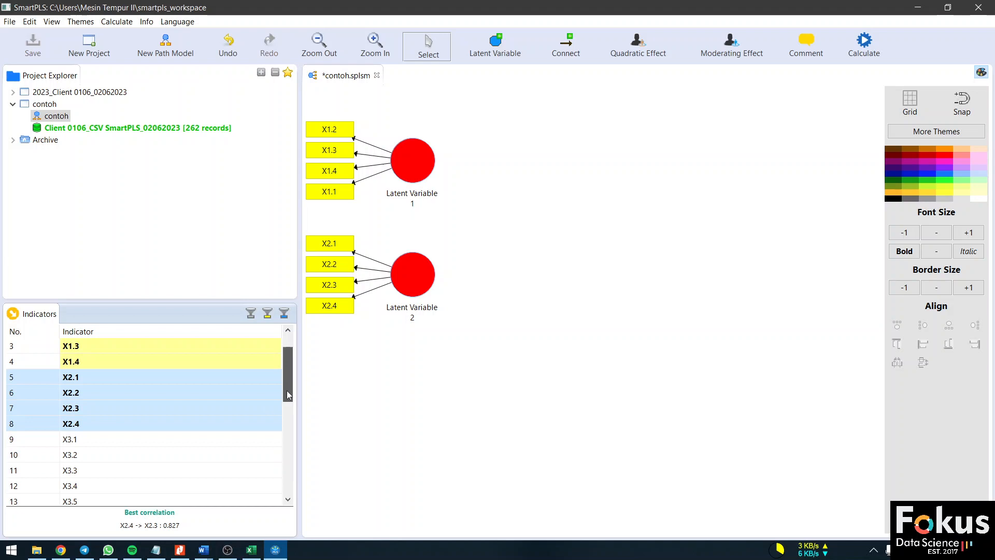
click(211, 440)
click(287, 500)
click(288, 499)
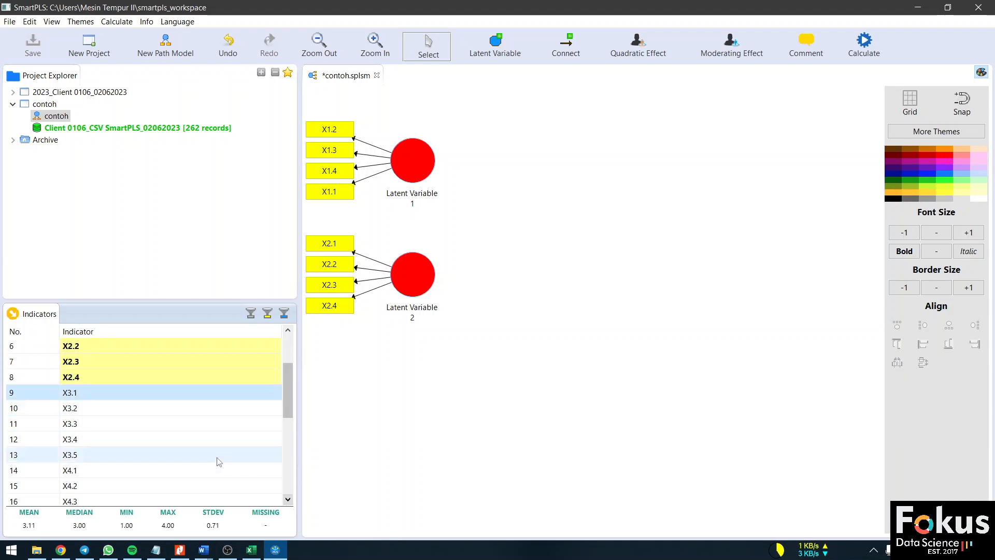
shift+click(217, 456)
drag(209, 431, 399, 400)
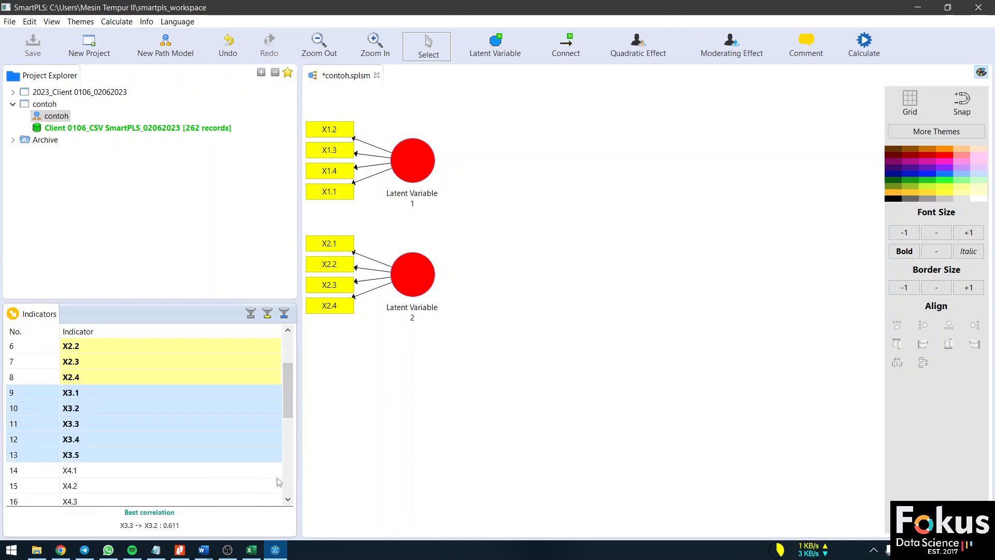
Add a latent variable with indicators X4.1 to X4.3 below and to the right of the X3 variable.
click(288, 499)
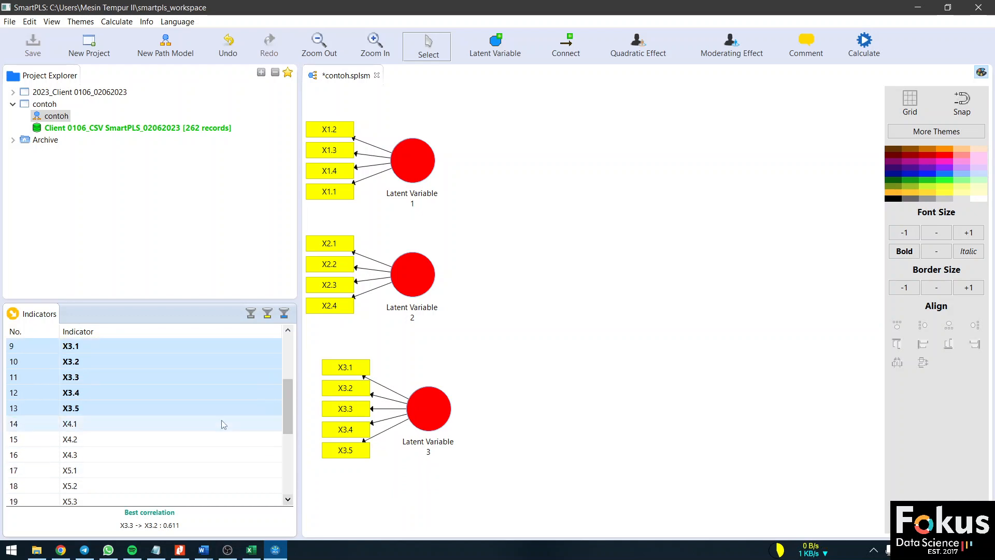
click(224, 424)
shift+click(231, 455)
drag(230, 446, 505, 483)
Add a latent variable with indicators X5.1 to X5.3 above and to the right of the X4 variable.
click(290, 500)
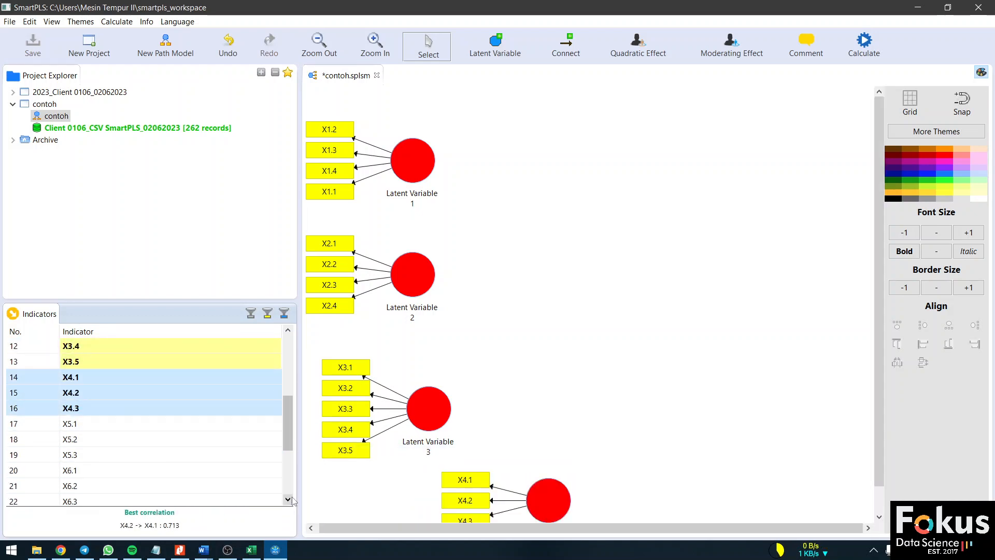
click(291, 498)
click(212, 413)
shift+click(201, 442)
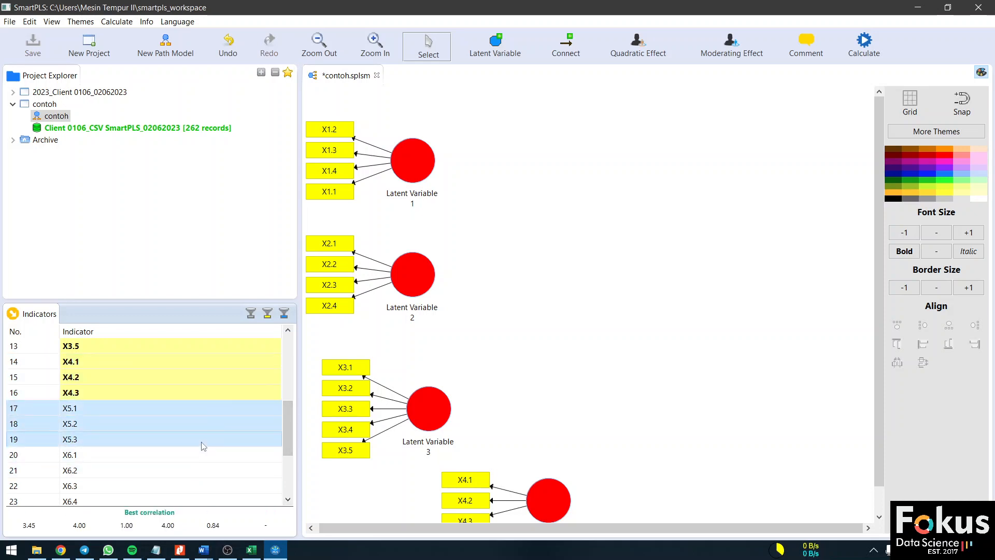
drag(203, 446, 692, 340)
Add a latent variable with indicators X6.1 to X6.4 just above the X5 variable.
click(290, 499)
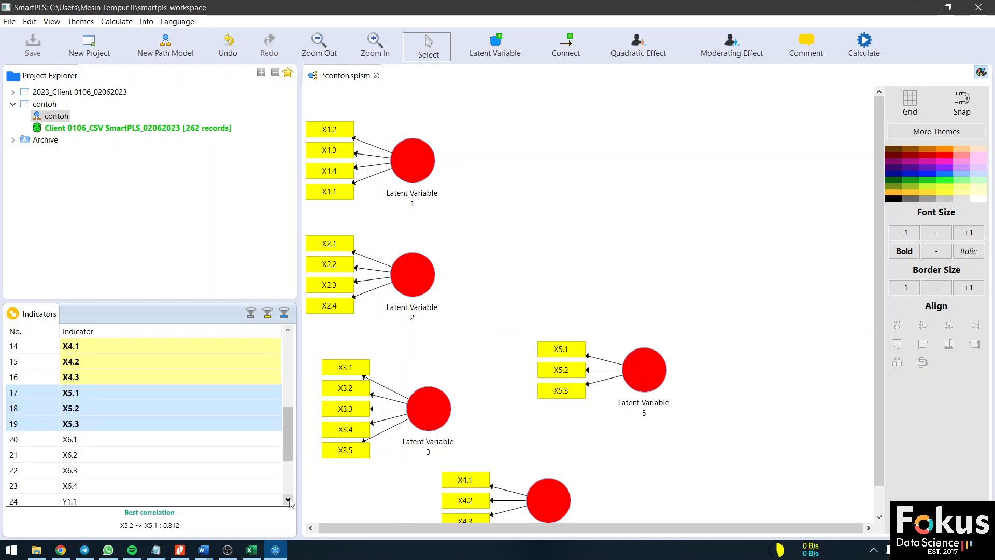
click(290, 500)
click(290, 500)
click(213, 408)
shift+click(223, 455)
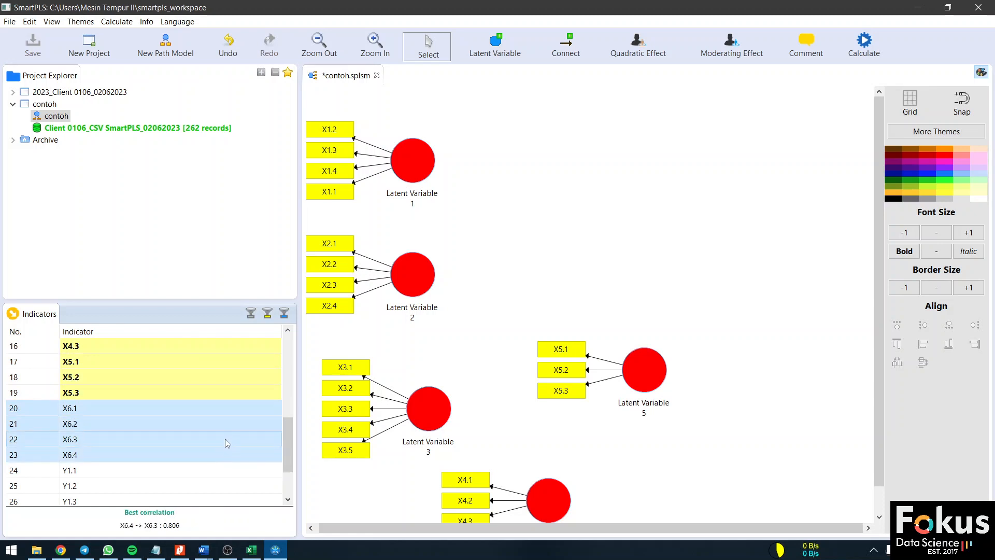
drag(225, 438, 519, 269)
Add a latent variable with indicators Y1.1 to Y1.6 above and to the right of the X6 variable.
click(253, 471)
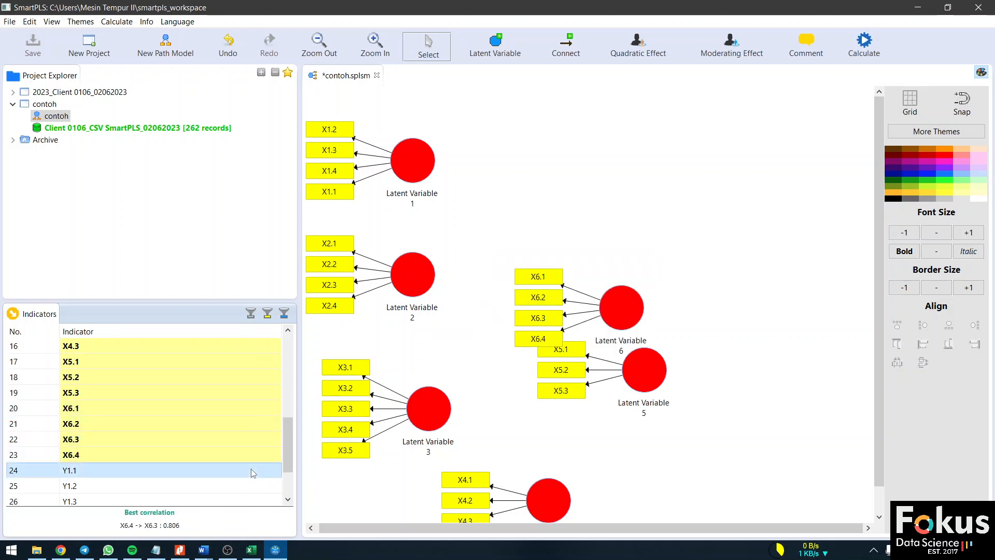
scroll(253, 472, down, 2)
shift+click(226, 485)
drag(226, 471, 680, 190)
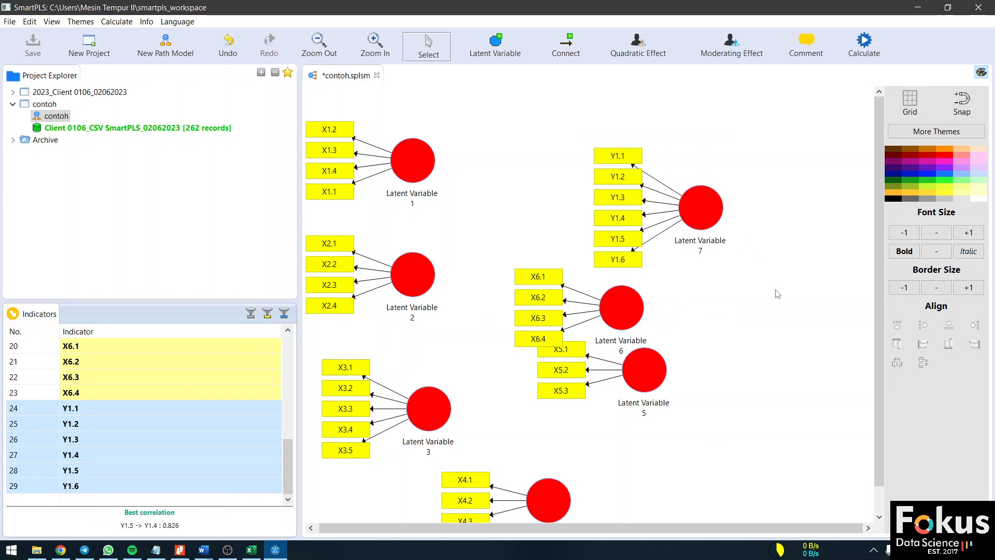
click(773, 295)
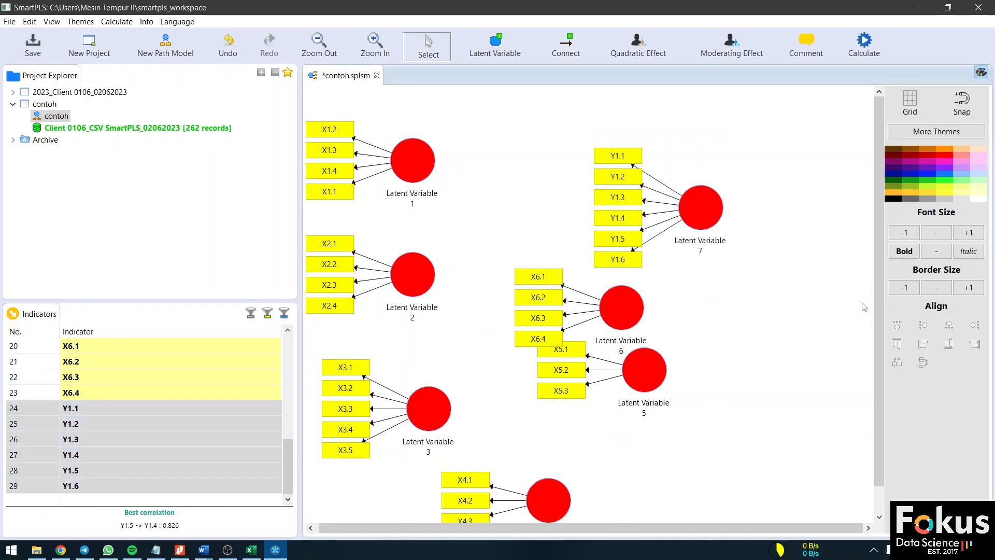
Move Latent Variable 7 to the right side of the model and align its Y indicators on its right.
click(708, 225)
drag(705, 209, 806, 324)
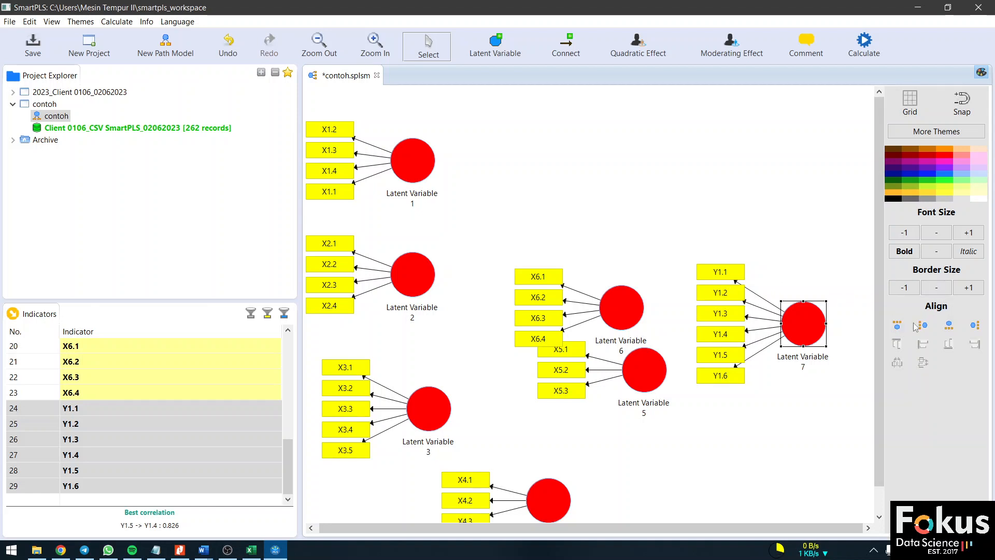
drag(797, 335, 810, 317)
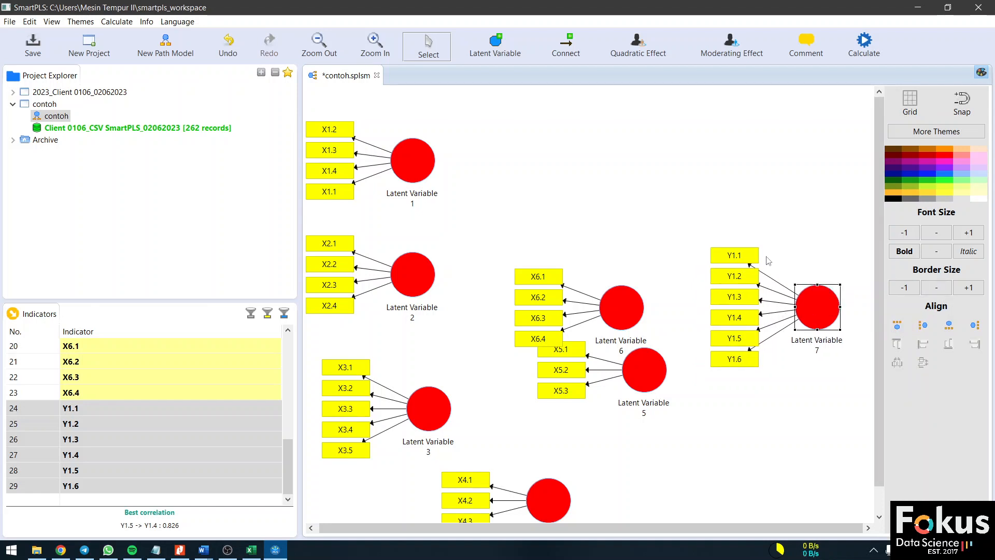
click(973, 326)
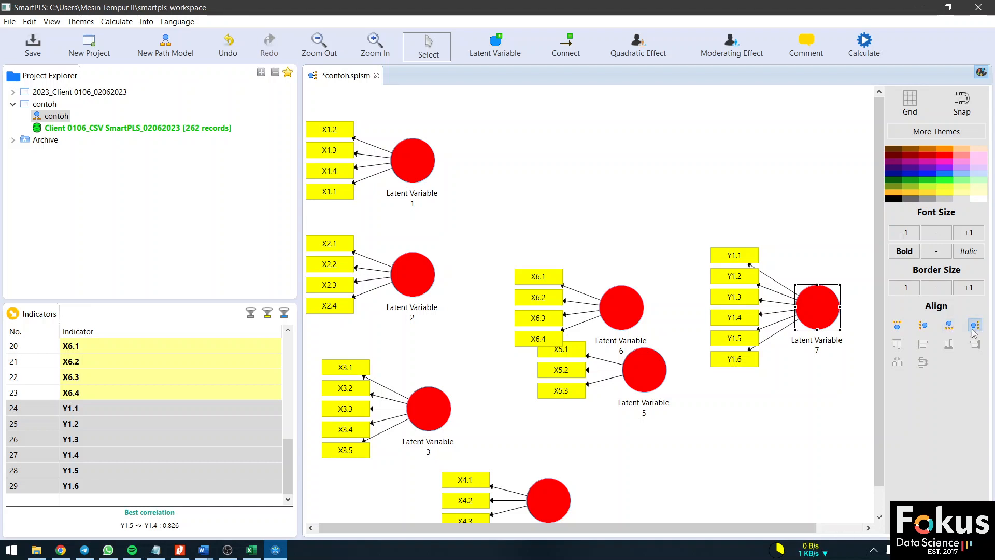
drag(813, 321, 778, 356)
Move Latent Variable 6 directly below Latent Variable 7 and align its X6 indicators beneath it.
drag(627, 309, 722, 197)
drag(704, 365, 735, 469)
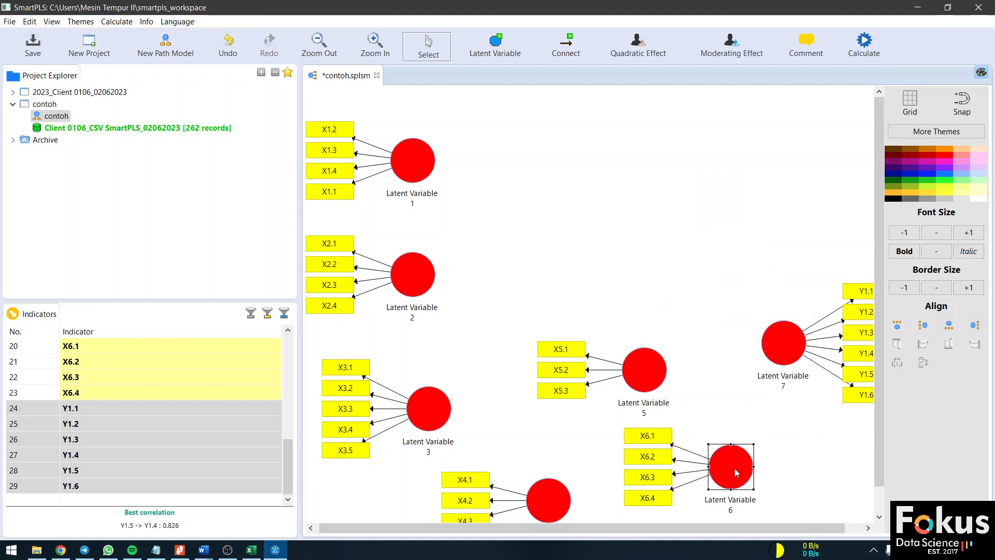
click(948, 328)
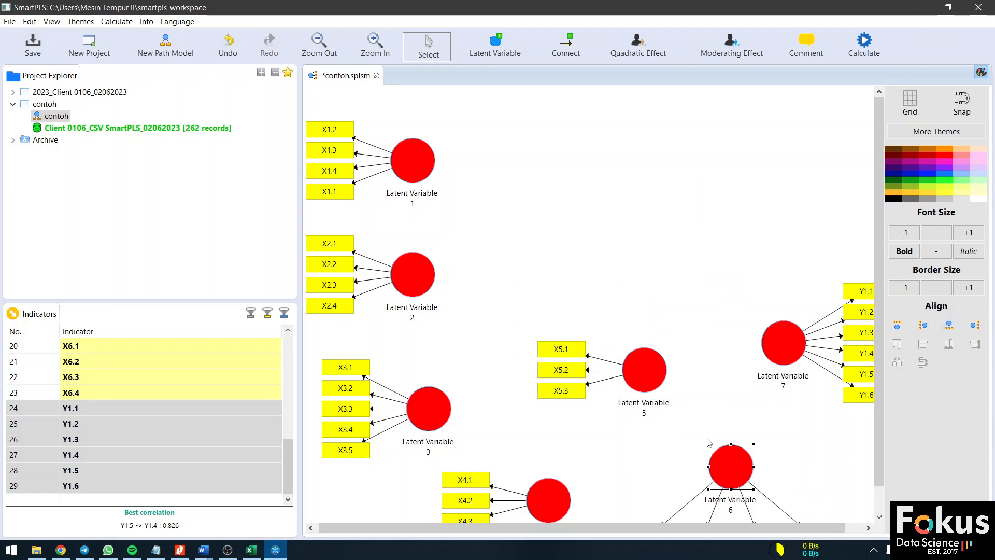
drag(739, 472, 795, 448)
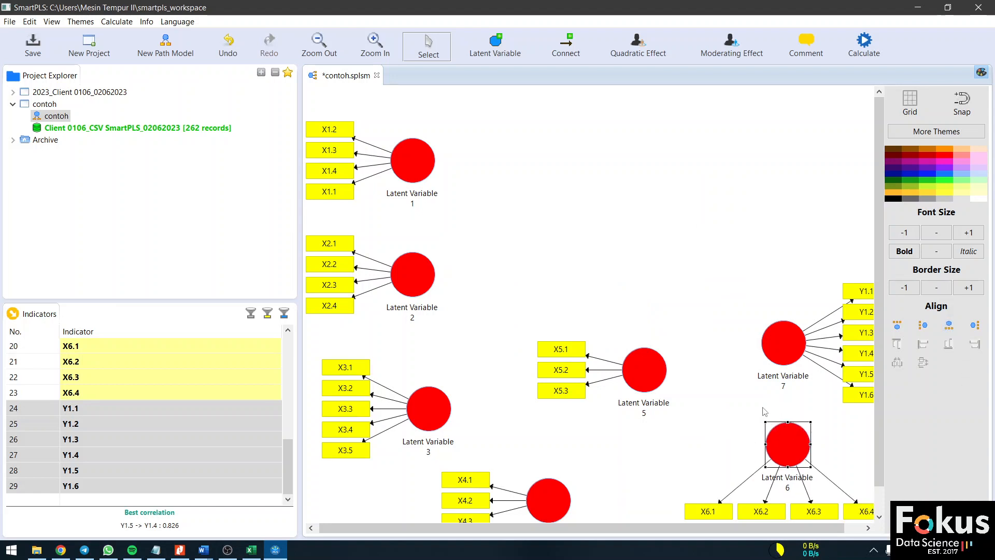
Move Latent Variable 5 slightly lower, and place Latent Variable 1 above Latent Variable 7 with its indicators aligned on top.
drag(648, 385, 633, 445)
drag(411, 168, 775, 210)
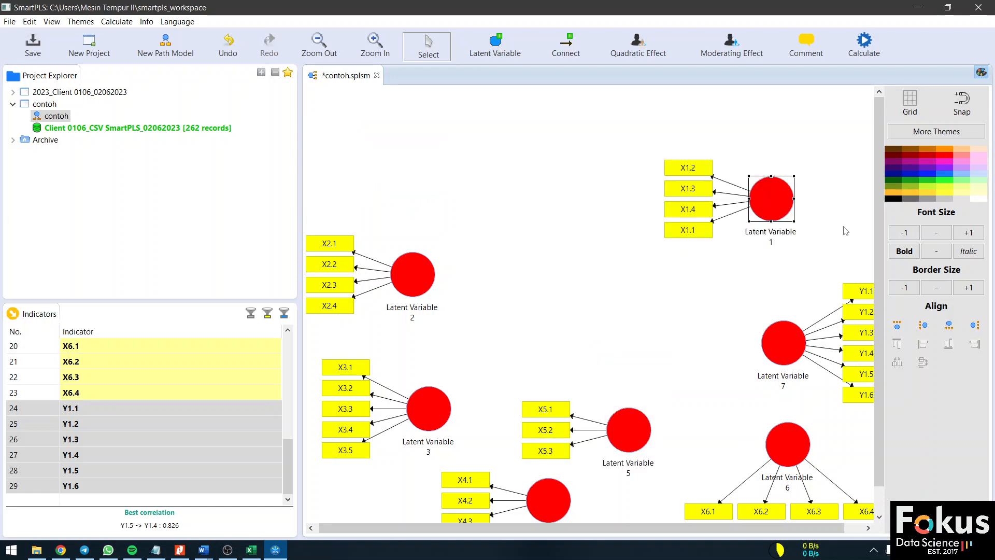
click(898, 326)
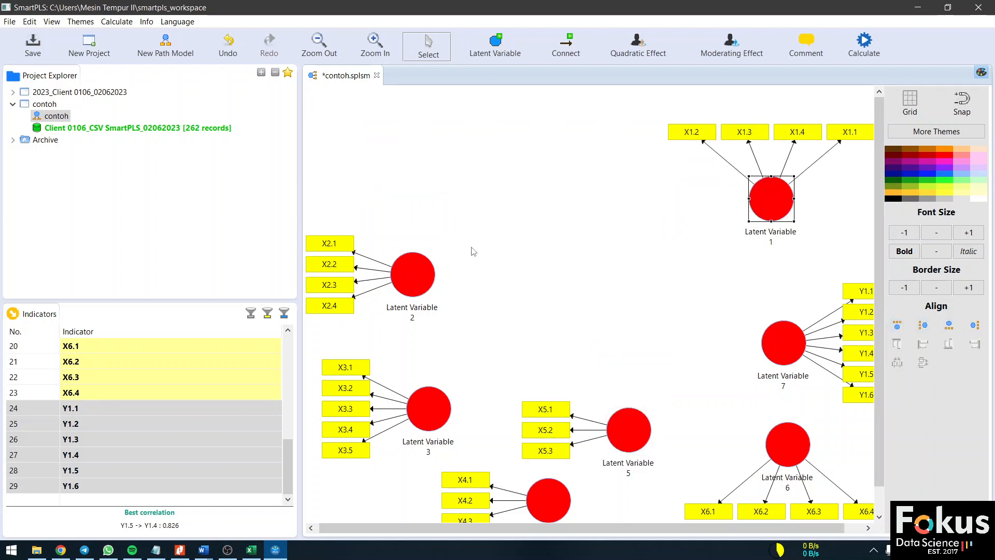
Move Latent Variables 2, 3 and 4 up toward the model's centre, and shift Latent Variable 5 down below them.
drag(404, 268, 592, 206)
drag(438, 407, 545, 309)
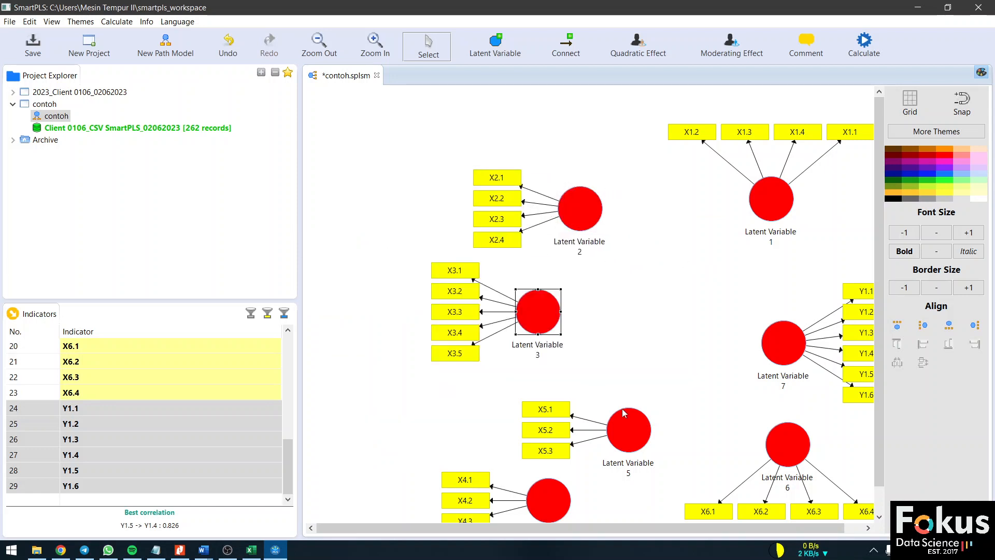
drag(541, 500, 480, 417)
drag(625, 434, 634, 478)
drag(606, 220, 632, 188)
drag(548, 331, 522, 311)
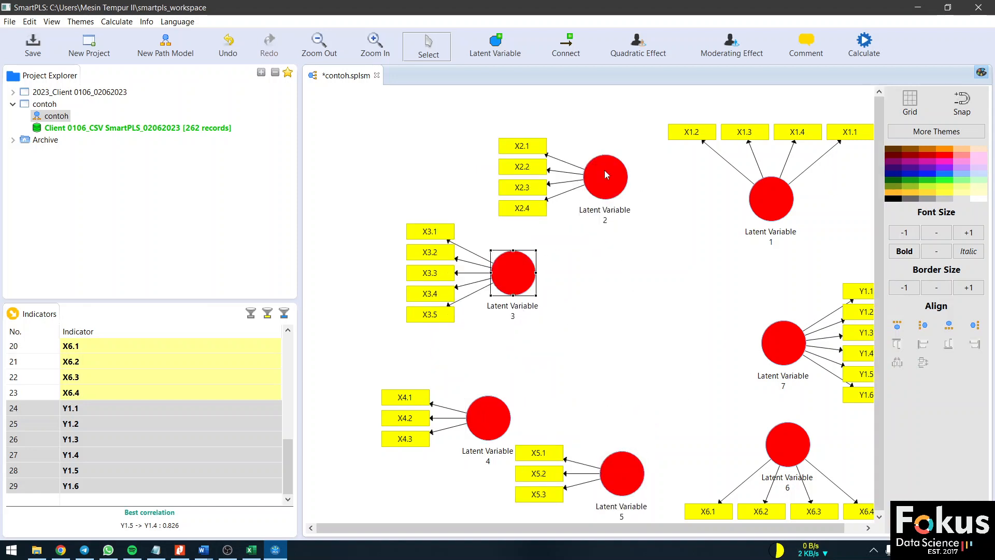
Align Latent Variable 5's indicators beneath it and Latent Variable 2's indicators above it, adjusting both variables' positions.
drag(598, 166, 588, 165)
drag(621, 472, 602, 456)
click(949, 325)
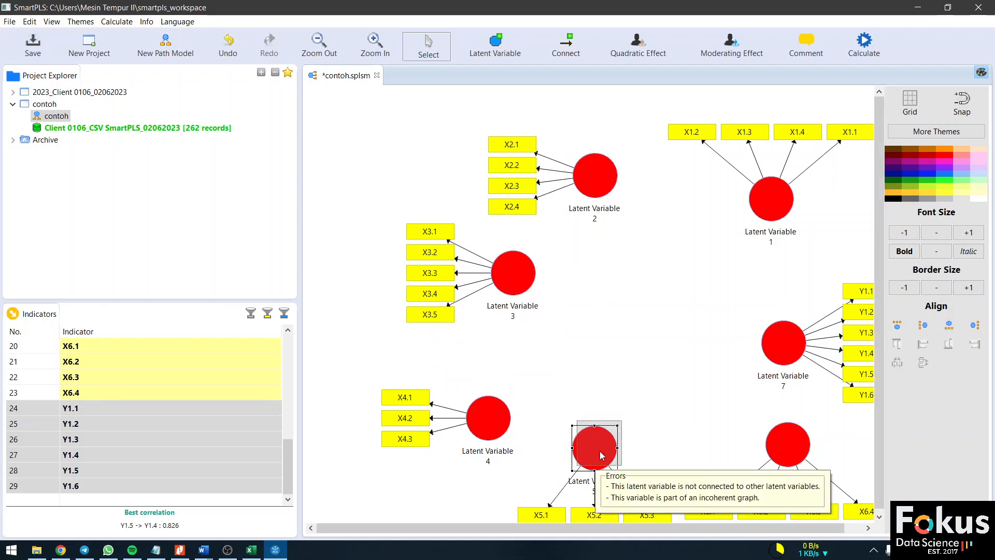
drag(600, 199, 597, 200)
click(899, 327)
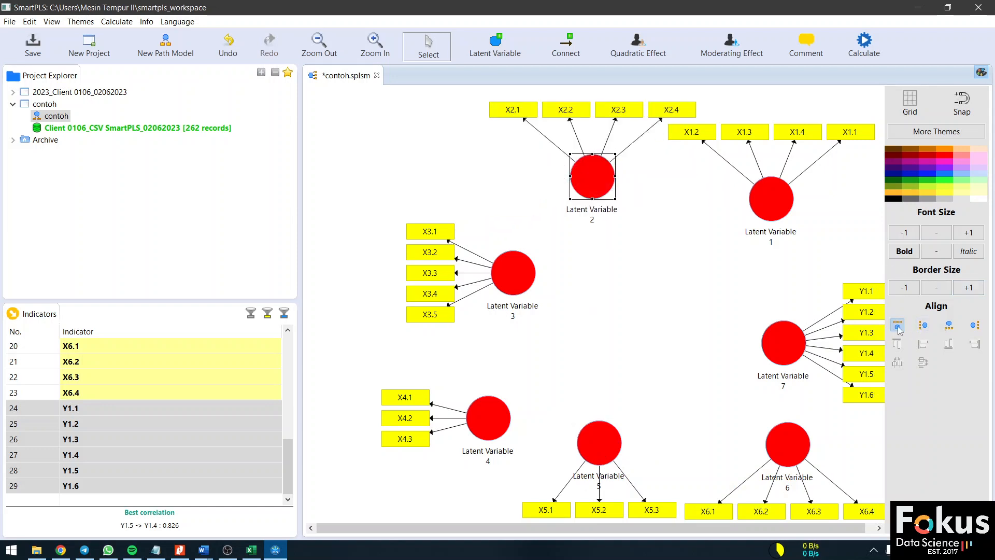
Arrange Latent Variables 2, 3 and 4 in a compact column, and level Latent Variable 1 with Latent Variable 2.
drag(586, 166, 549, 191)
drag(515, 277, 519, 291)
drag(493, 407, 523, 397)
drag(521, 282, 530, 283)
drag(524, 398, 535, 385)
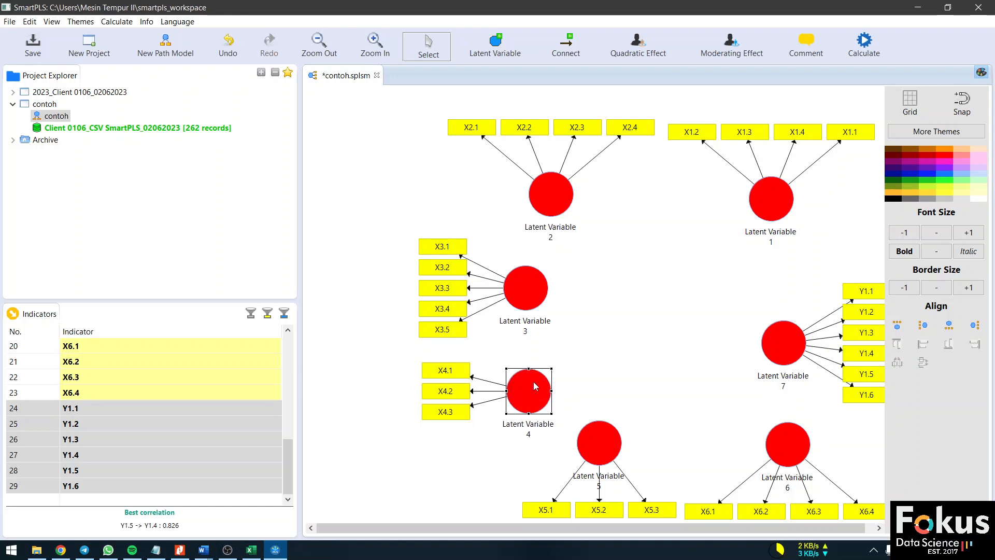
mouse_move(782, 216)
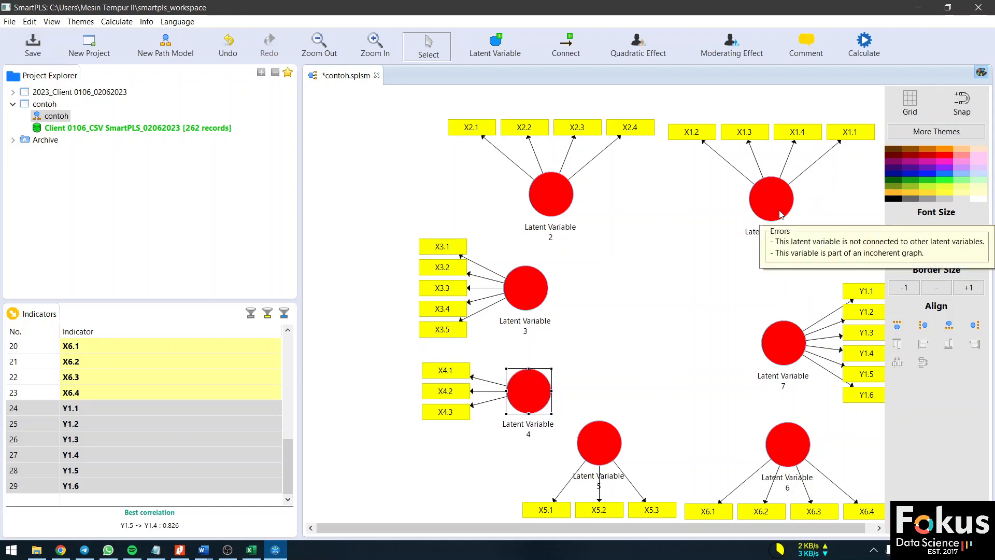
drag(778, 206, 774, 201)
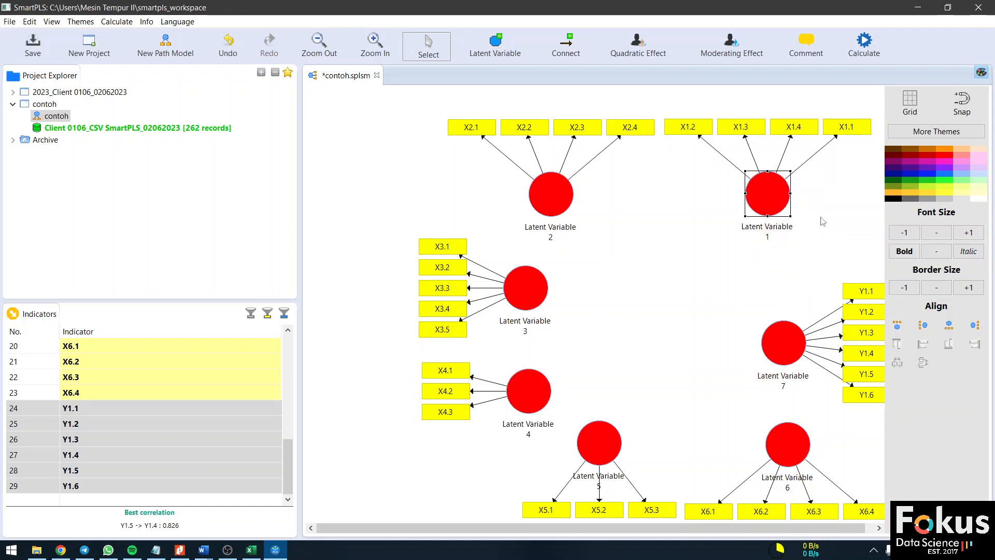
Rename Latent Variable 1 to X1.
click(821, 218)
click(762, 196)
right_click(761, 196)
click(792, 210)
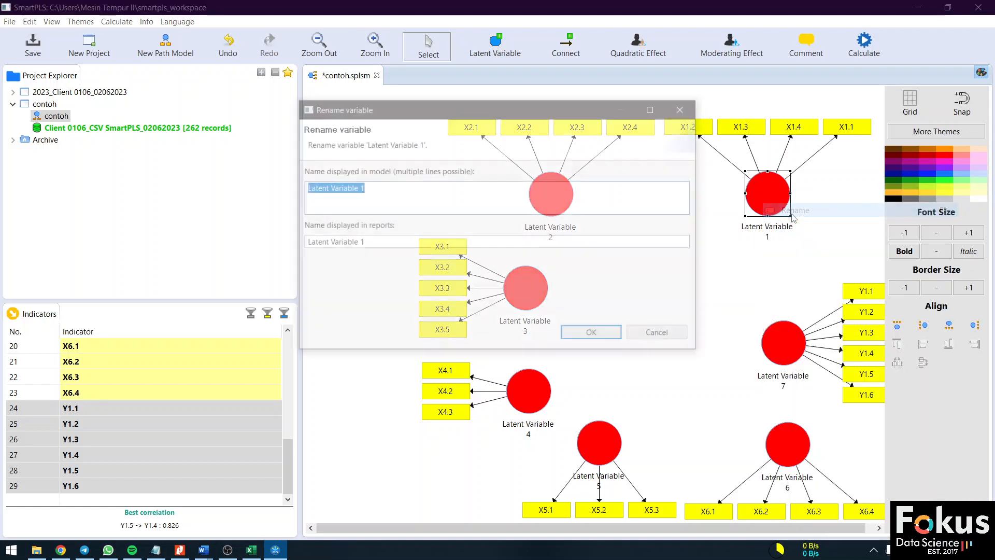
key(BackSpace)
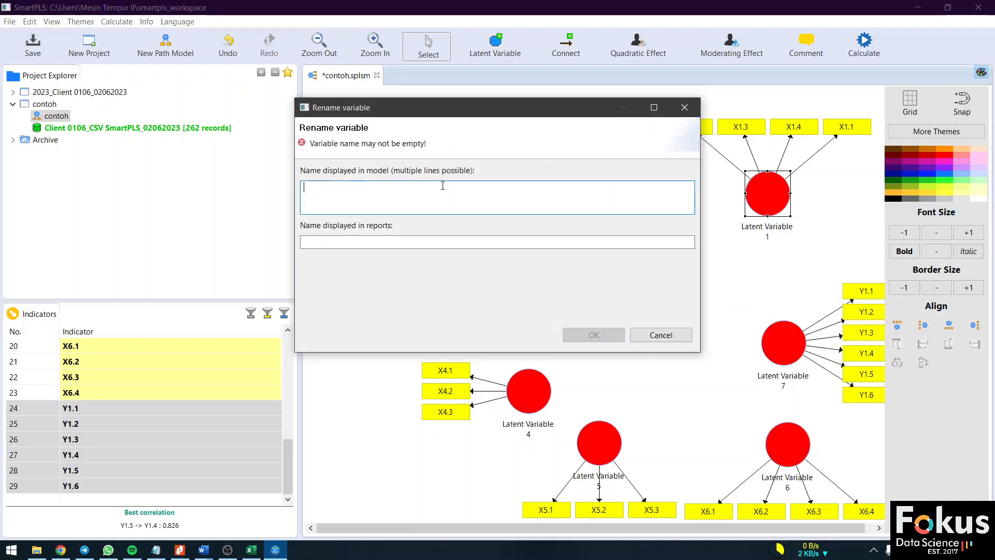
text(X1)
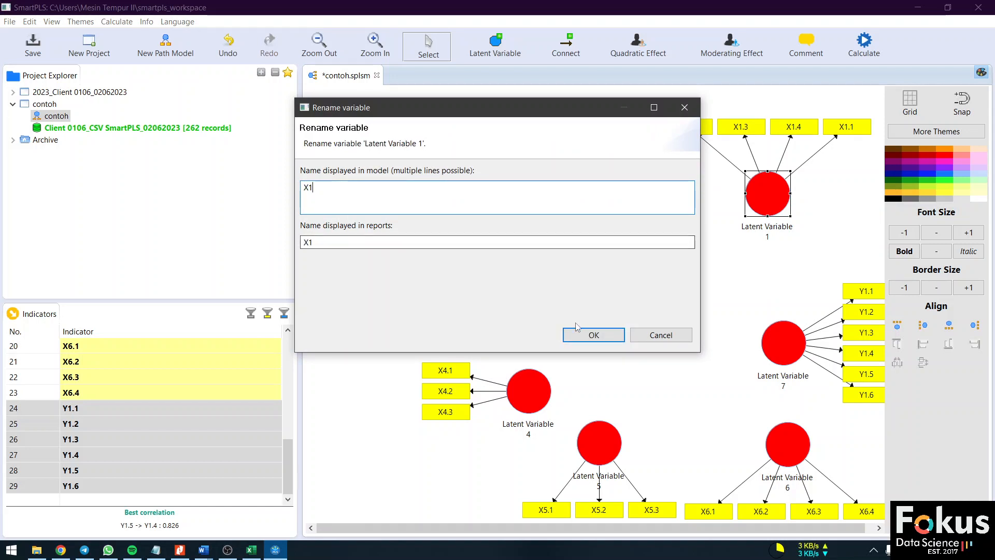
click(593, 335)
Rename Latent Variable 2 to X2.
click(534, 194)
right_click(534, 194)
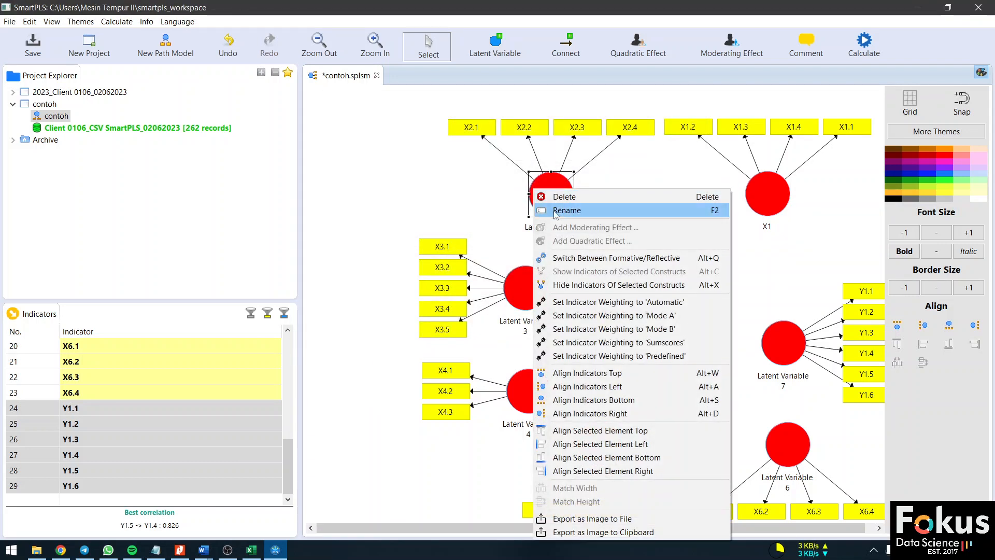
click(557, 211)
key(BackSpace)
text(X2)
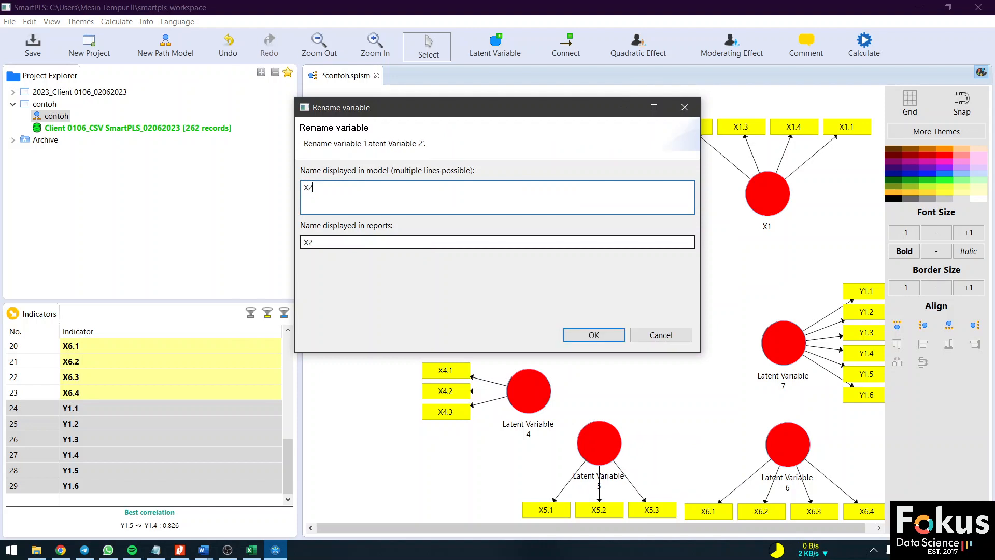
click(594, 335)
Rename Latent Variable 3 to X3.
click(528, 291)
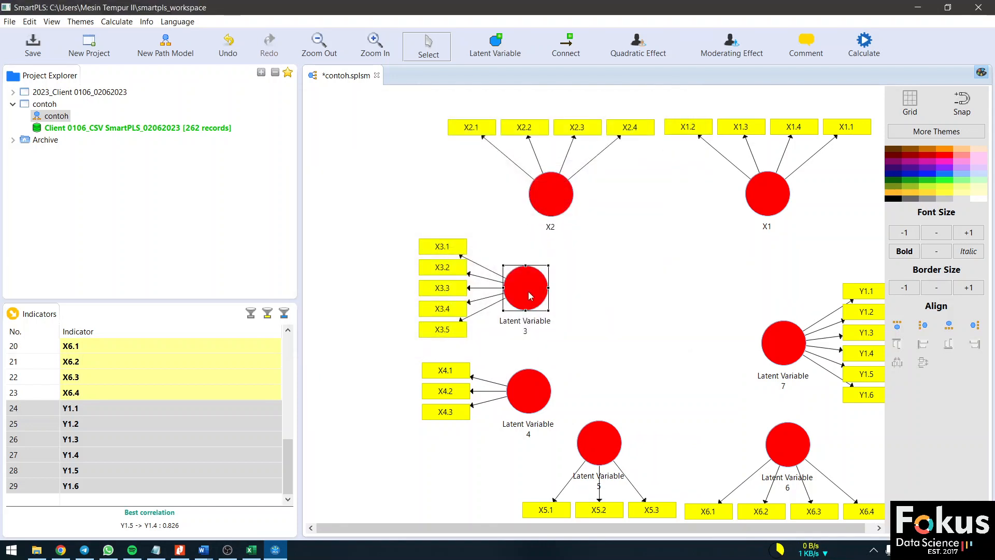
right_click(528, 291)
click(572, 210)
key(BackSpace)
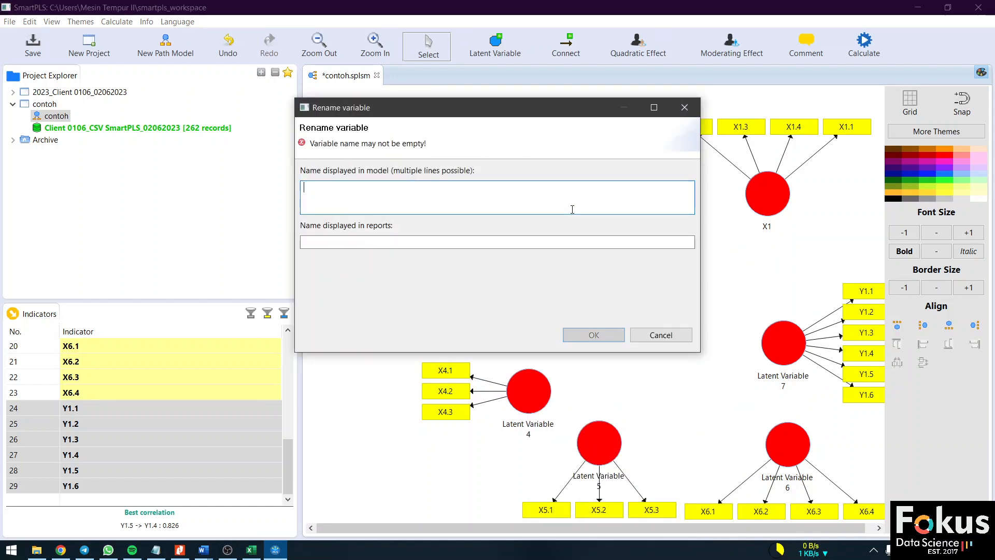
text(X3)
click(601, 338)
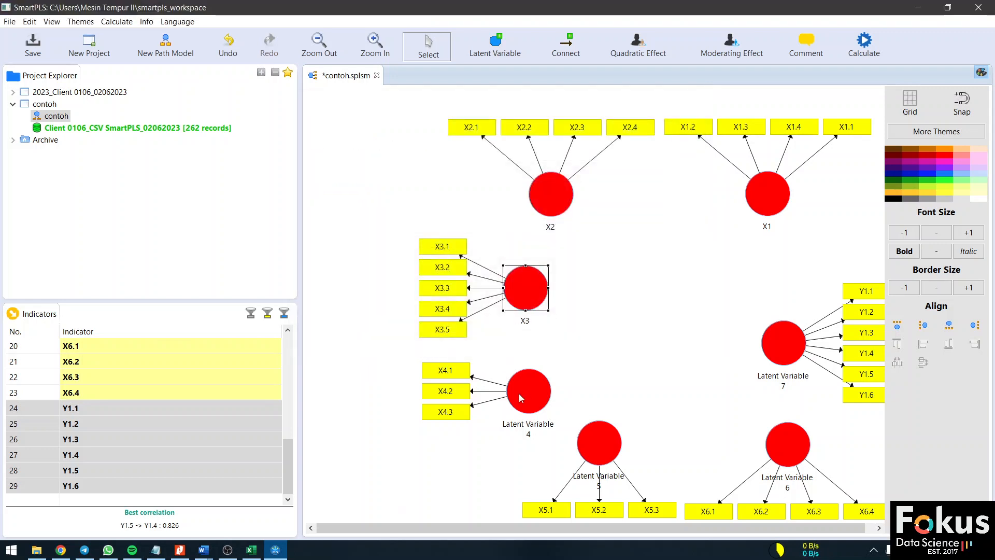
Rename Latent Variable 4 to X4.
click(519, 395)
right_click(518, 395)
click(562, 64)
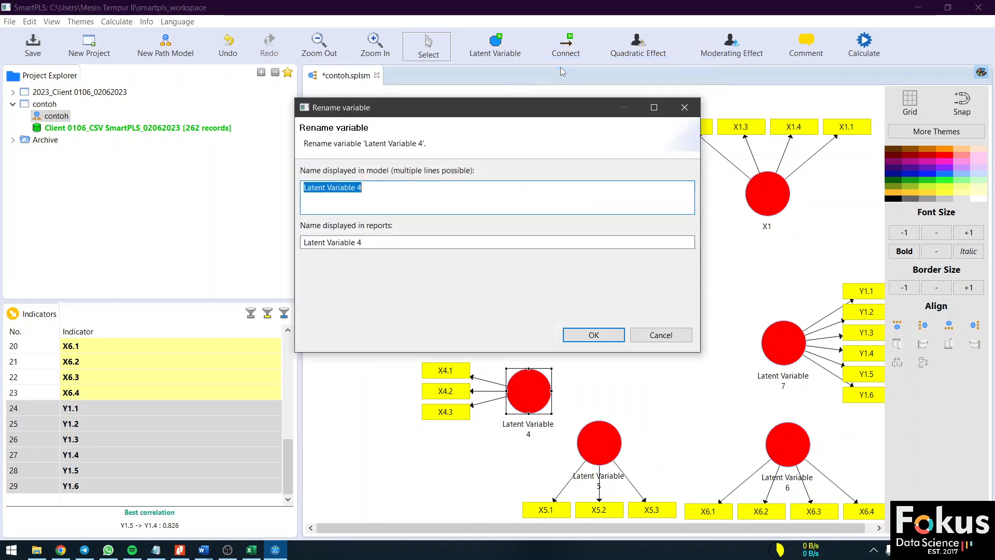
key(BackSpace)
text(X4)
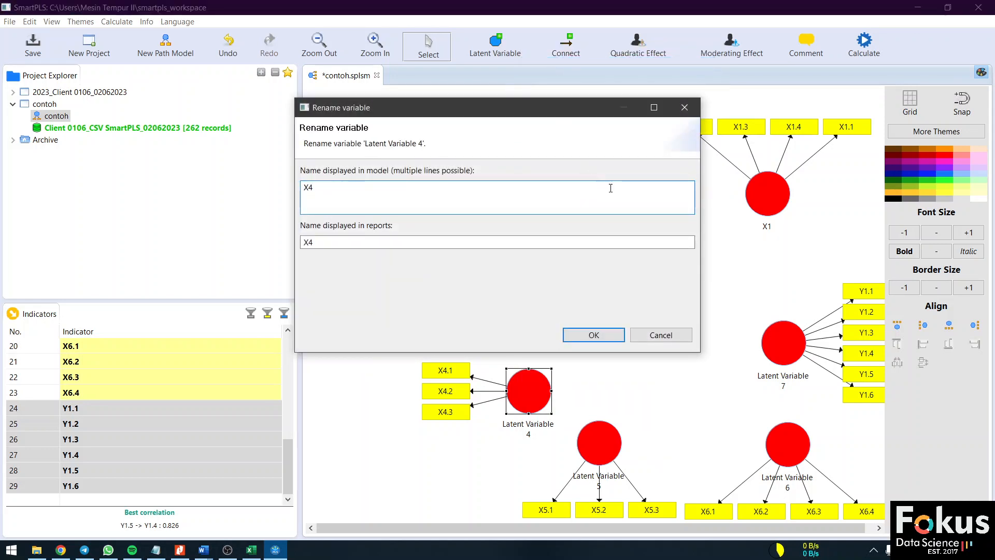
click(595, 335)
Rename Latent Variable 5 to X5.
click(598, 445)
right_click(599, 445)
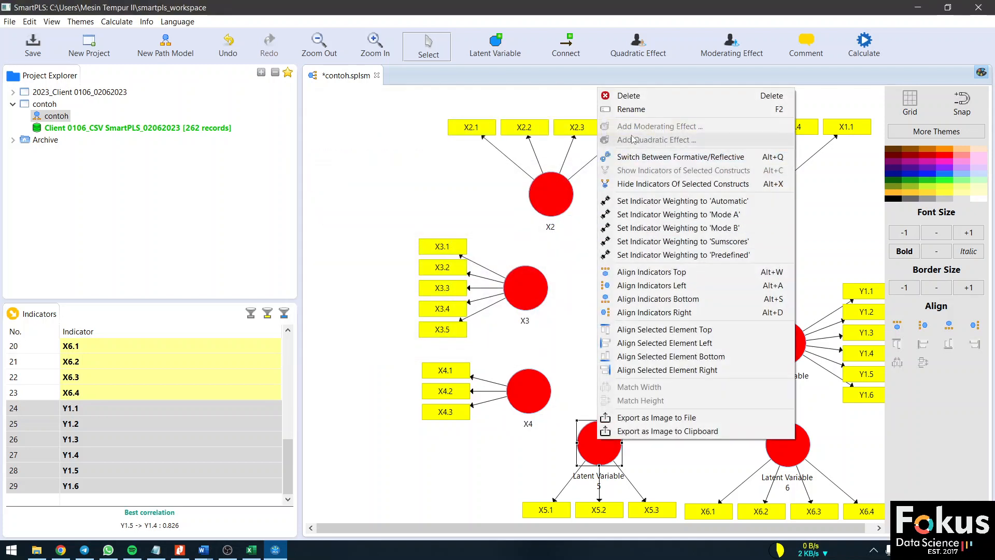
click(631, 107)
key(BackSpace)
text(X5)
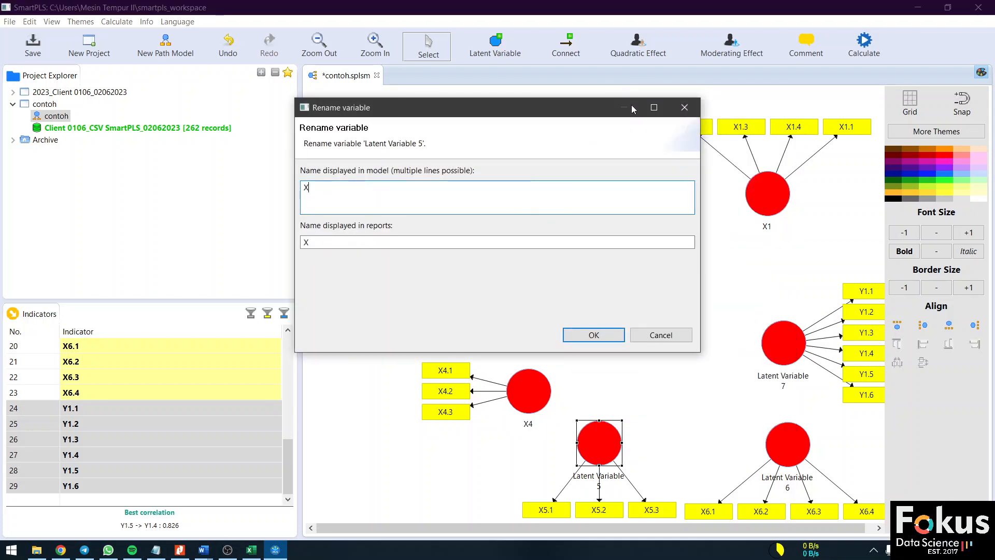
click(612, 336)
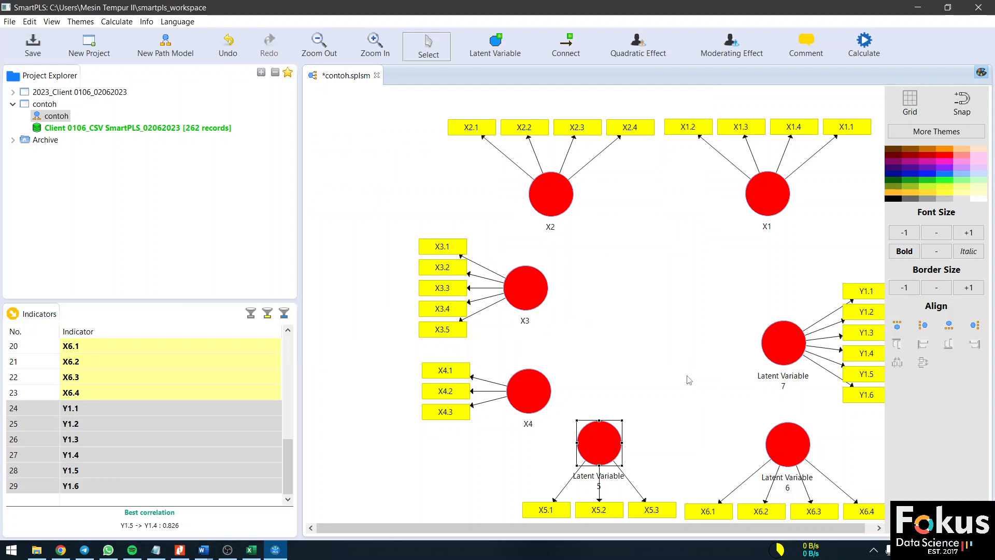
Rename Latent Variable 6 to X6.
click(794, 444)
right_click(794, 444)
click(828, 115)
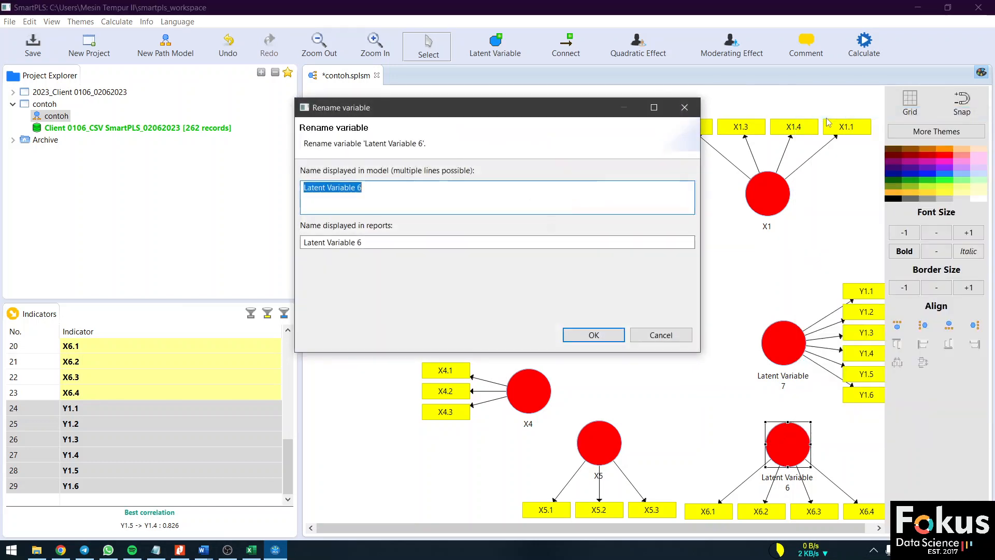
key(BackSpace)
text(X)
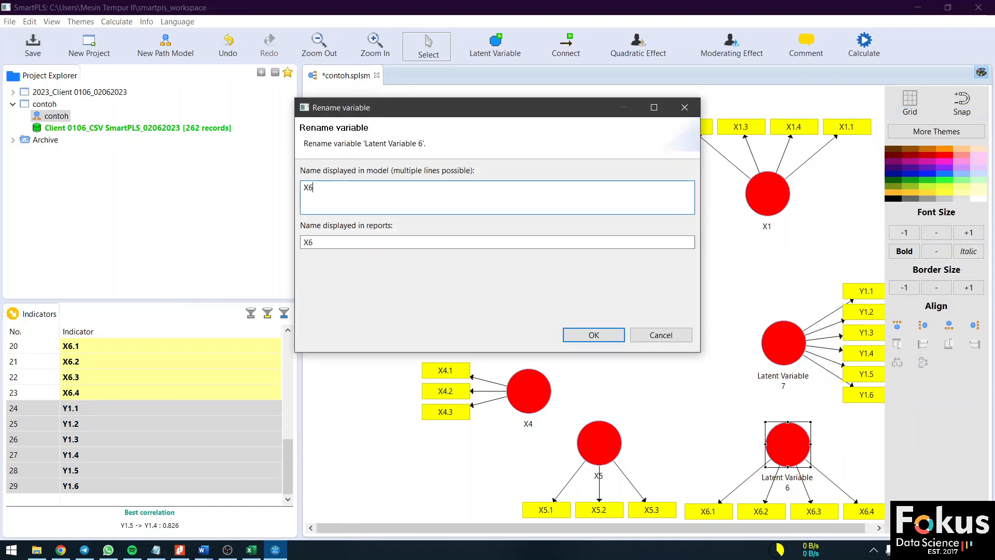
text(6)
click(573, 342)
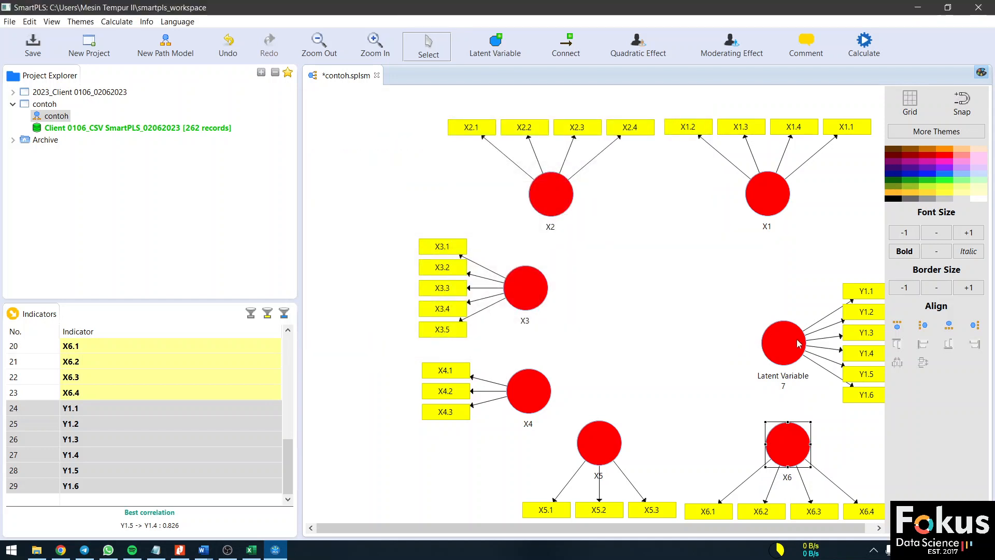
Rename Latent Variable 7 to Y, and nudge X6 so it sits directly below it.
click(788, 345)
right_click(788, 345)
click(840, 210)
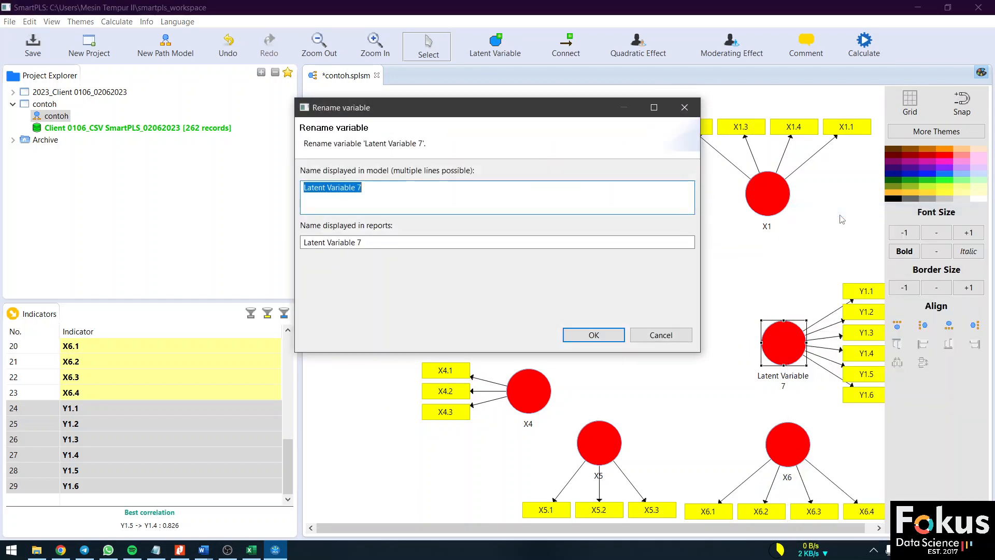
key(BackSpace)
text(Y)
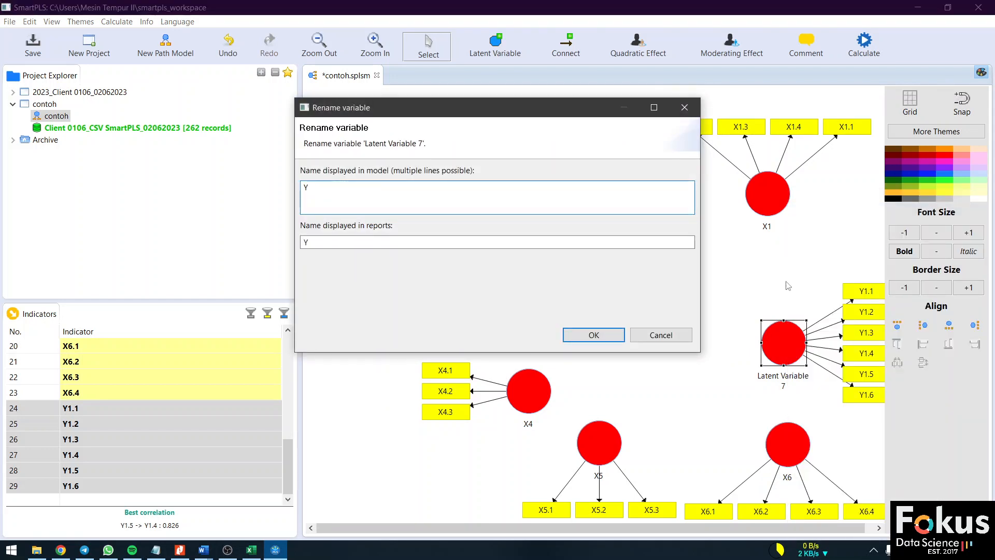
click(594, 342)
click(791, 451)
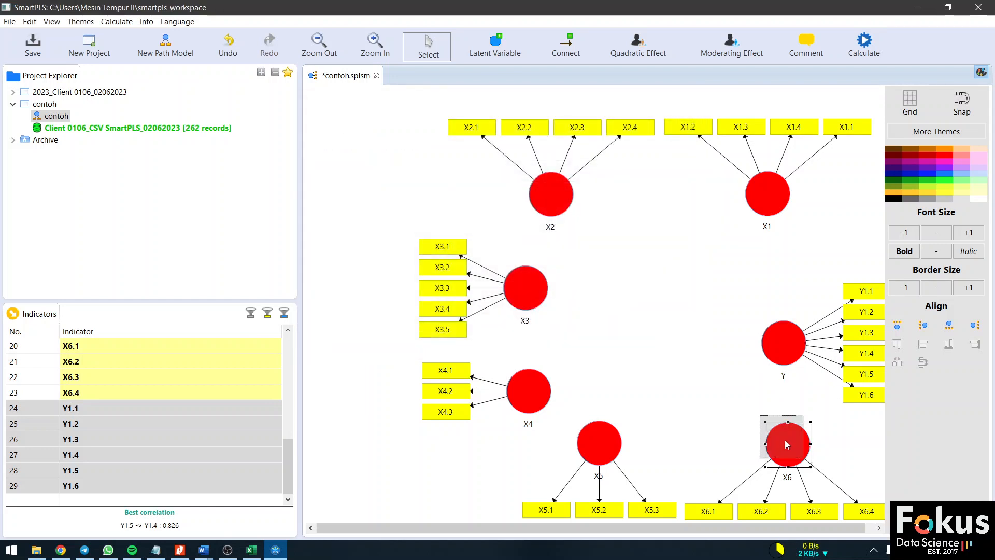
drag(791, 451, 787, 446)
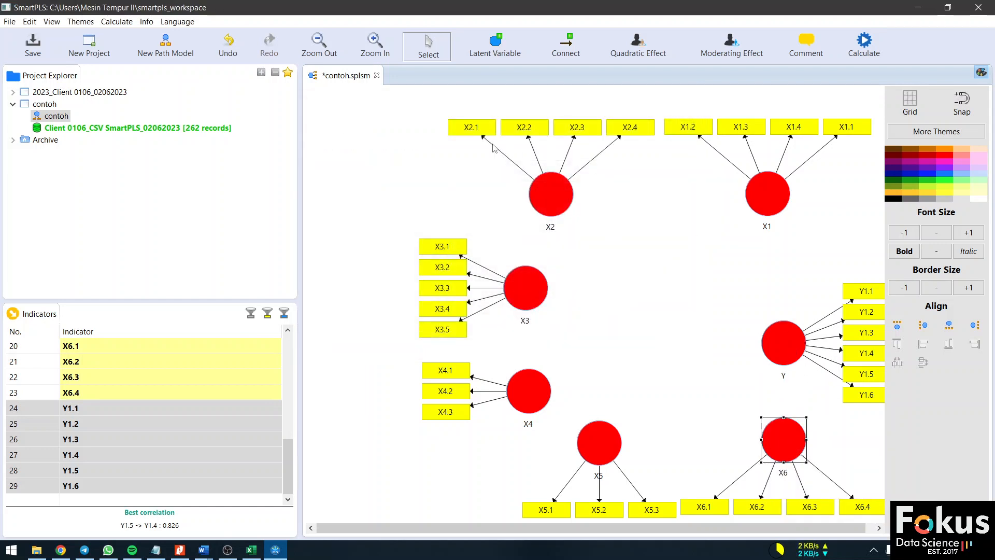
Draw structural paths from each of X1, X2, X3, X4, X5 and X6 to Y.
click(335, 56)
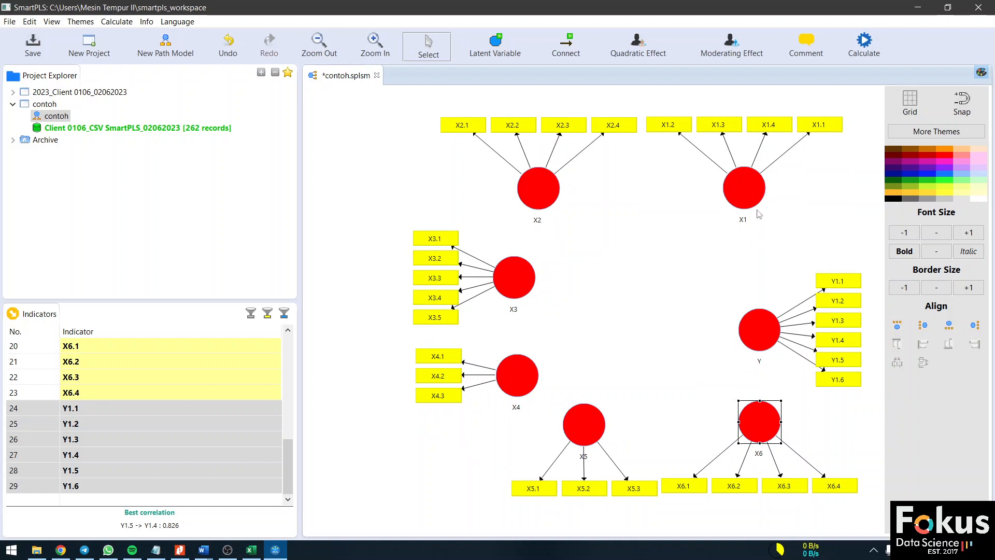
click(567, 48)
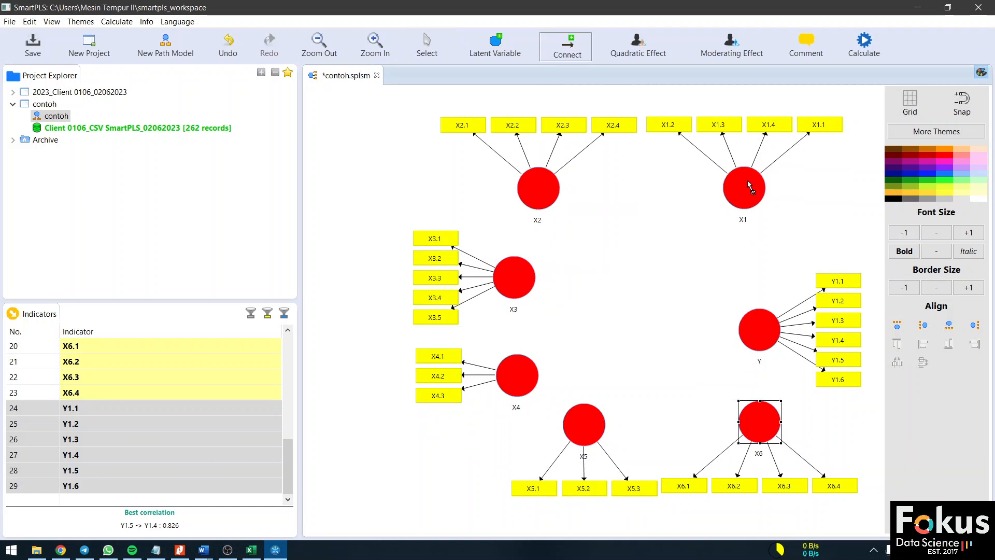
drag(748, 181, 757, 317)
drag(537, 186, 745, 325)
drag(518, 288, 741, 327)
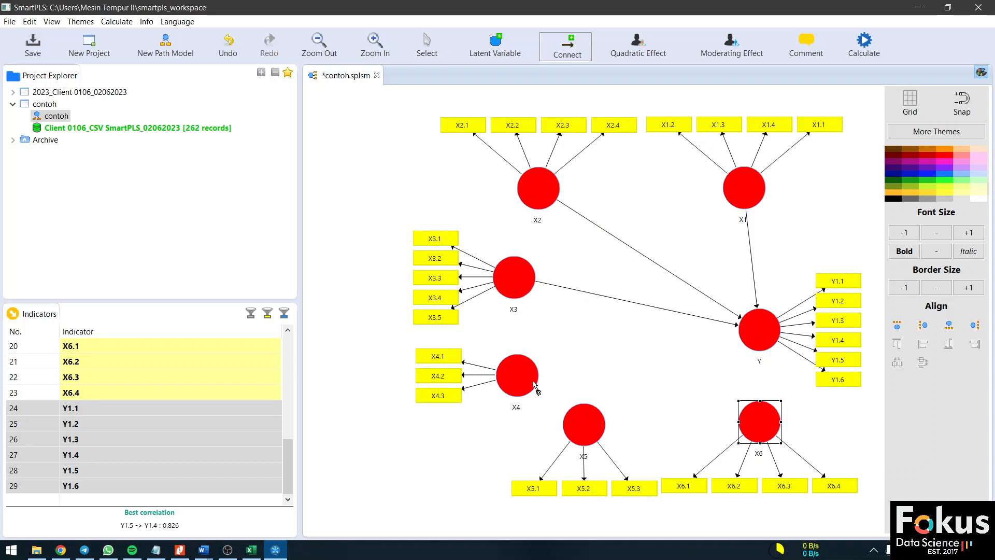
drag(518, 374, 749, 336)
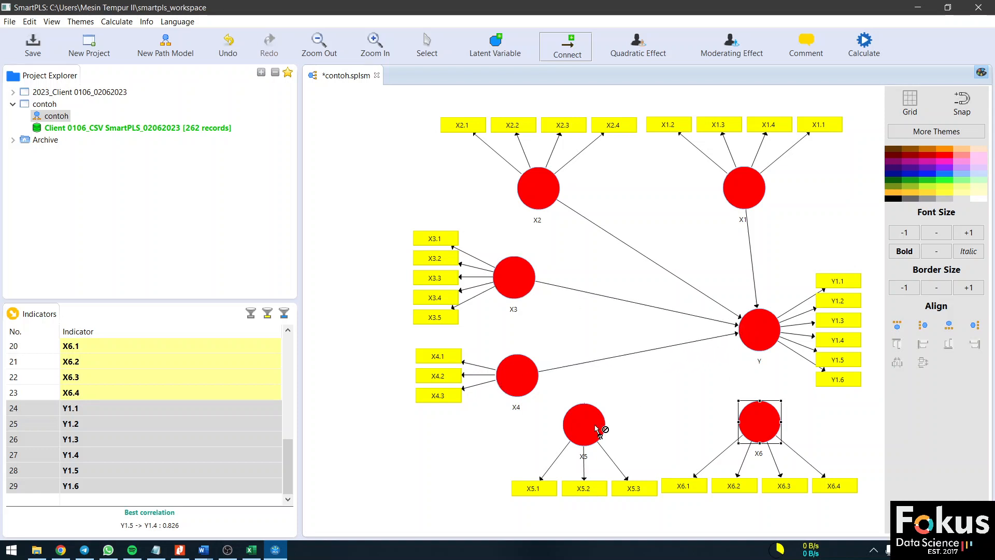
drag(601, 433, 756, 354)
drag(776, 390, 775, 355)
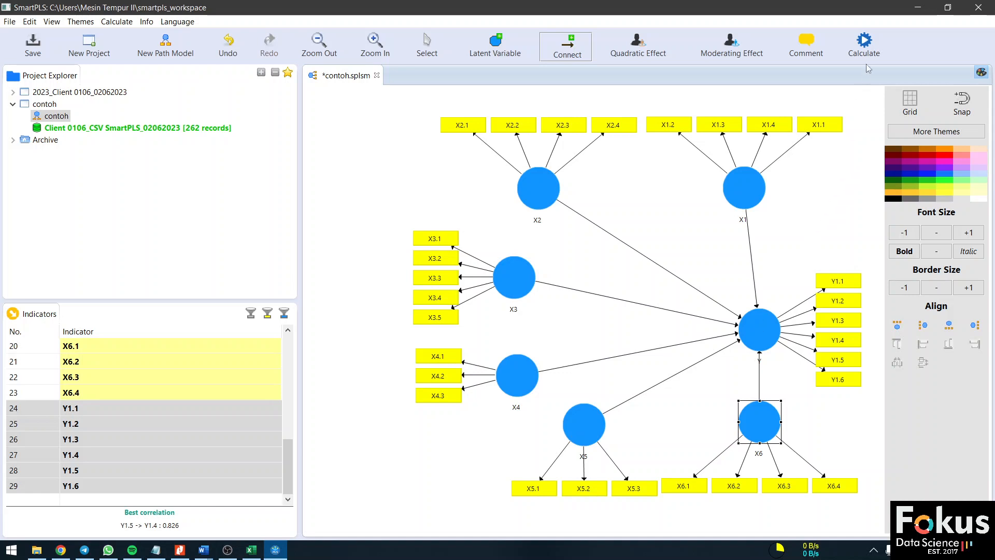
Run the PLS Algorithm on the contoh path model and display its Path Coefficients report.
click(871, 45)
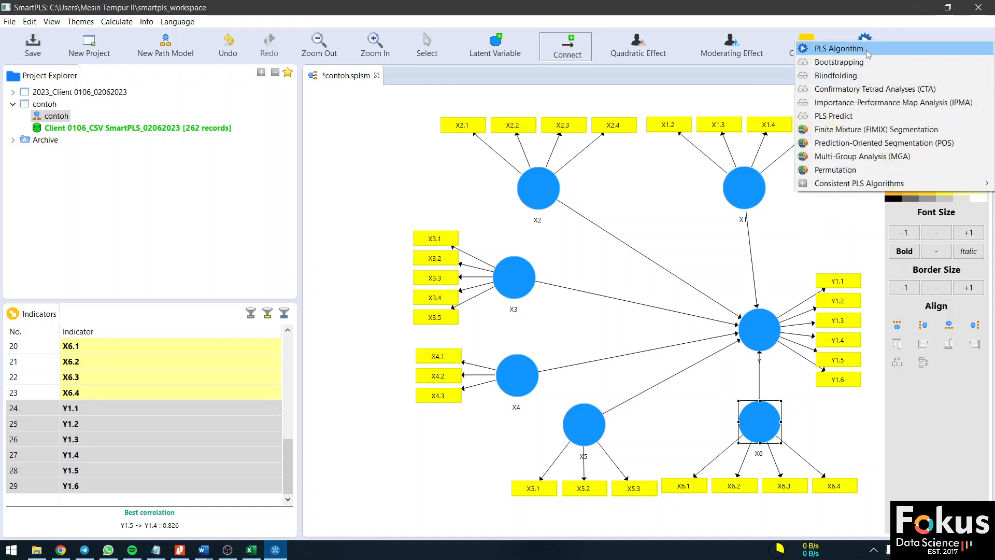
click(866, 49)
click(842, 412)
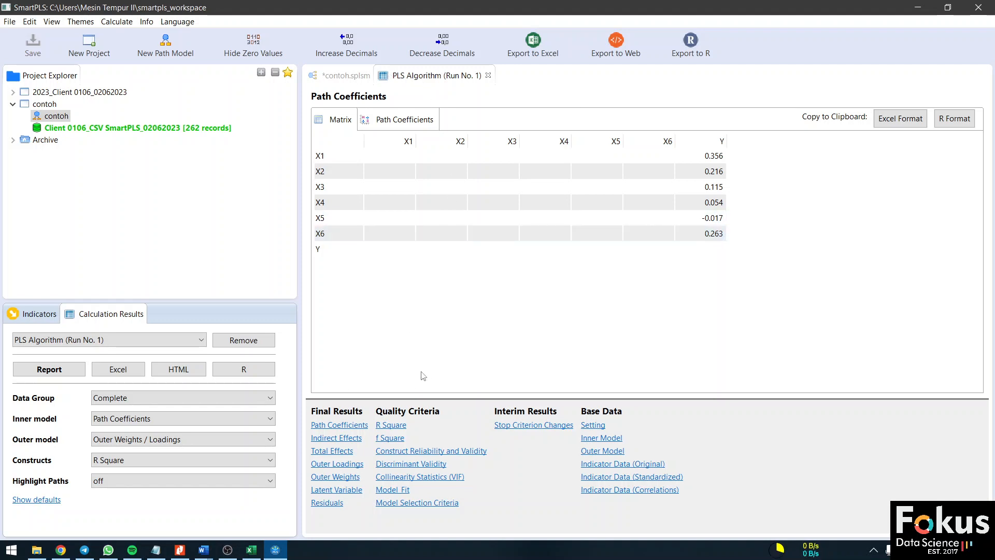
Switch to the Excel results workbook and look through the tables on the PLSAlgorithm sheet.
click(259, 551)
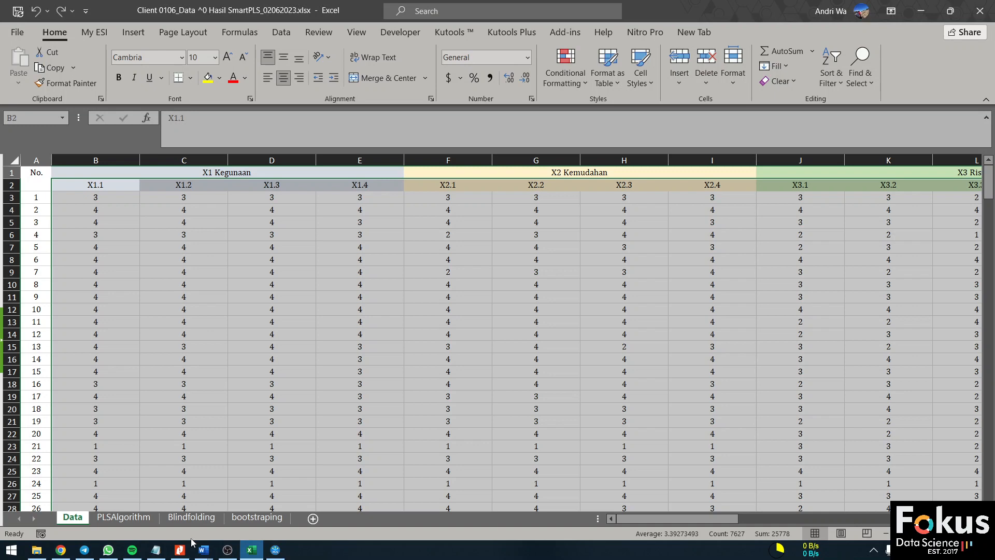
click(124, 516)
scroll(125, 295, down, 8)
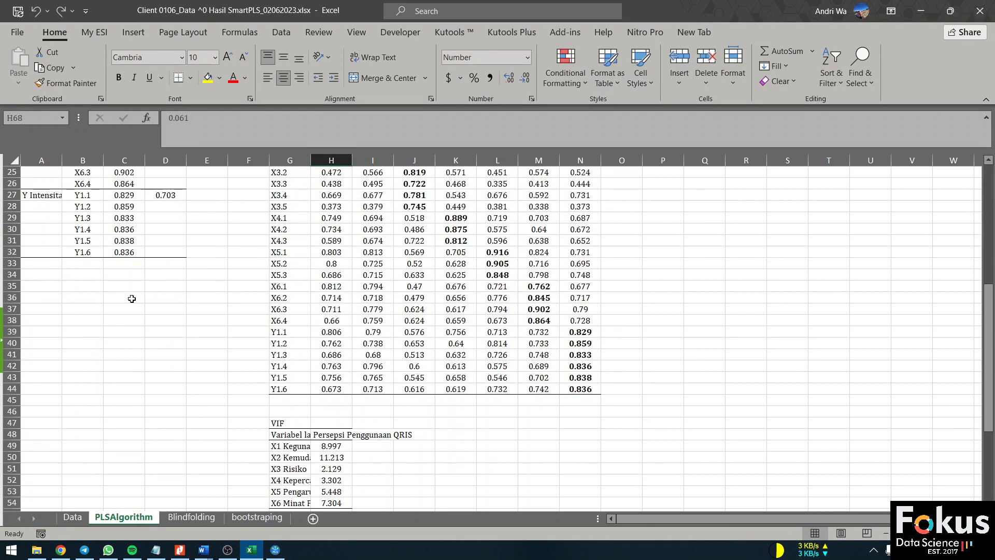
scroll(187, 326, up, 8)
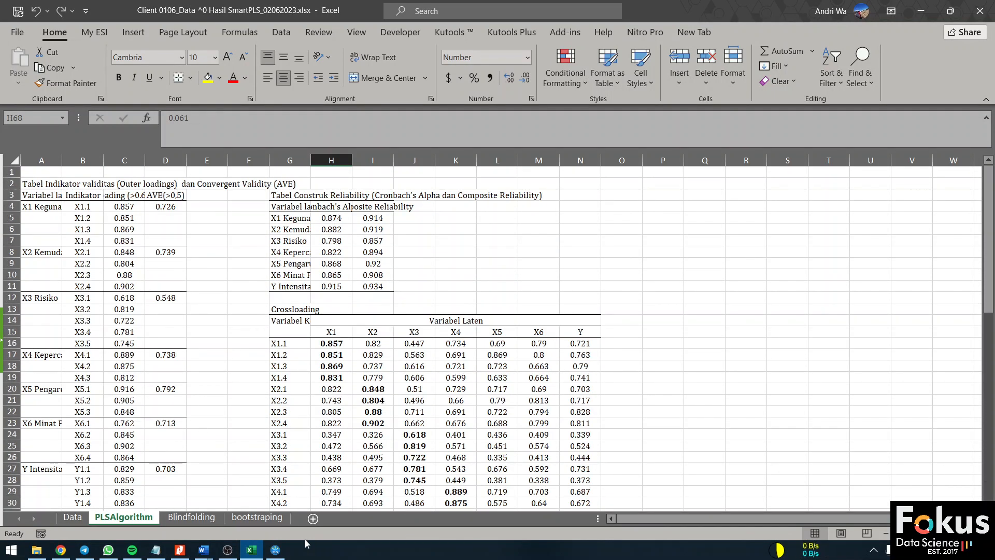
Return to SmartPLS and examine the Outer Loadings report for all indicators from X1.1 through Y1.6.
click(275, 550)
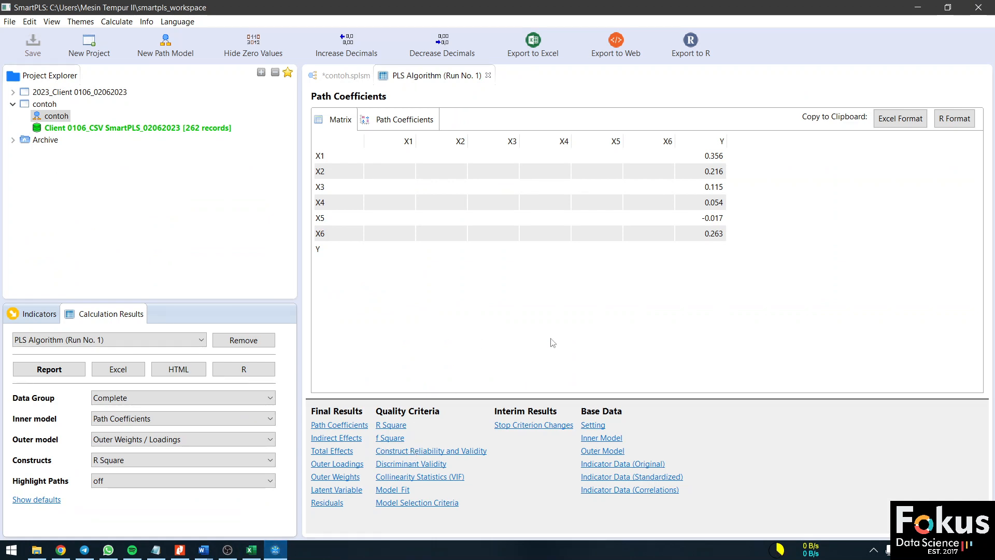
click(357, 465)
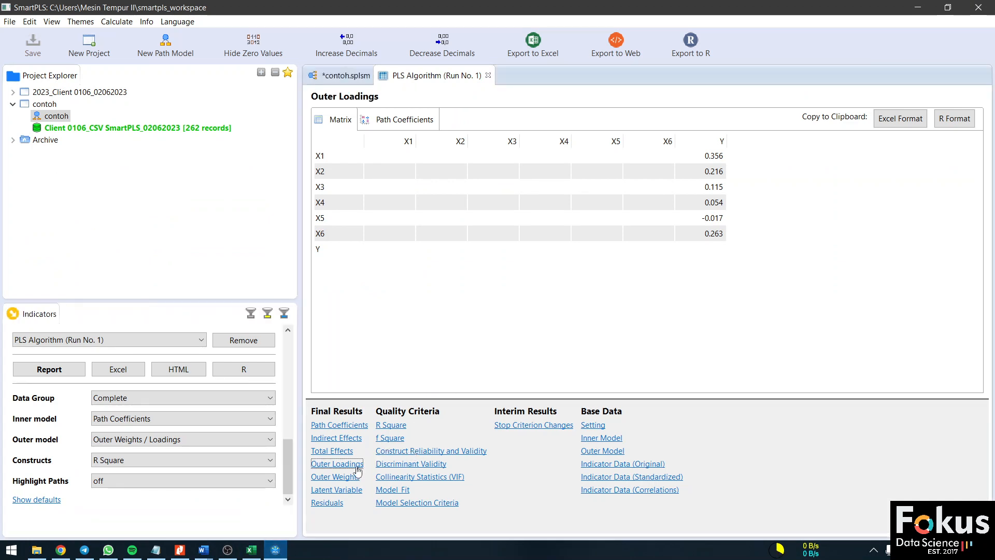
scroll(586, 299, down, 5)
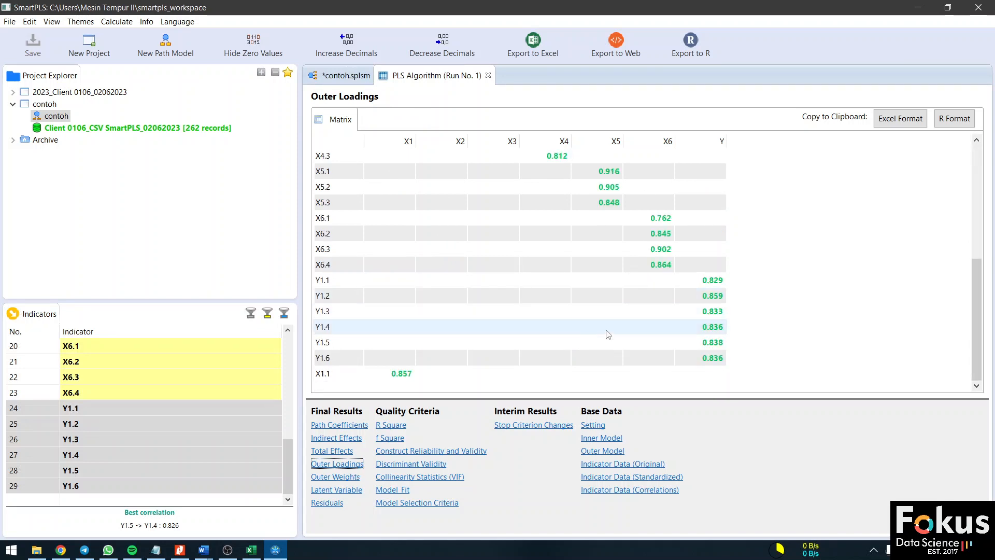
scroll(604, 333, up, 5)
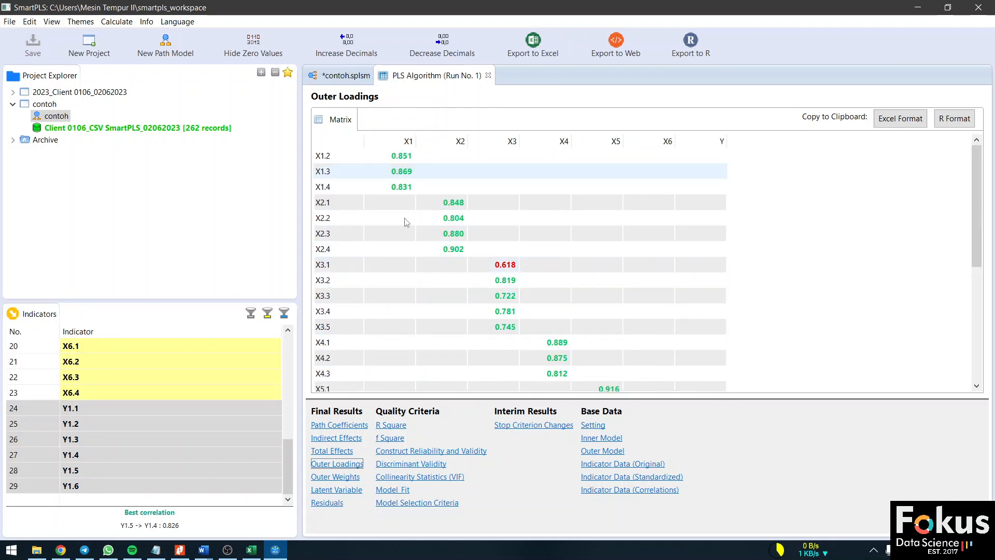
scroll(597, 355, down, 5)
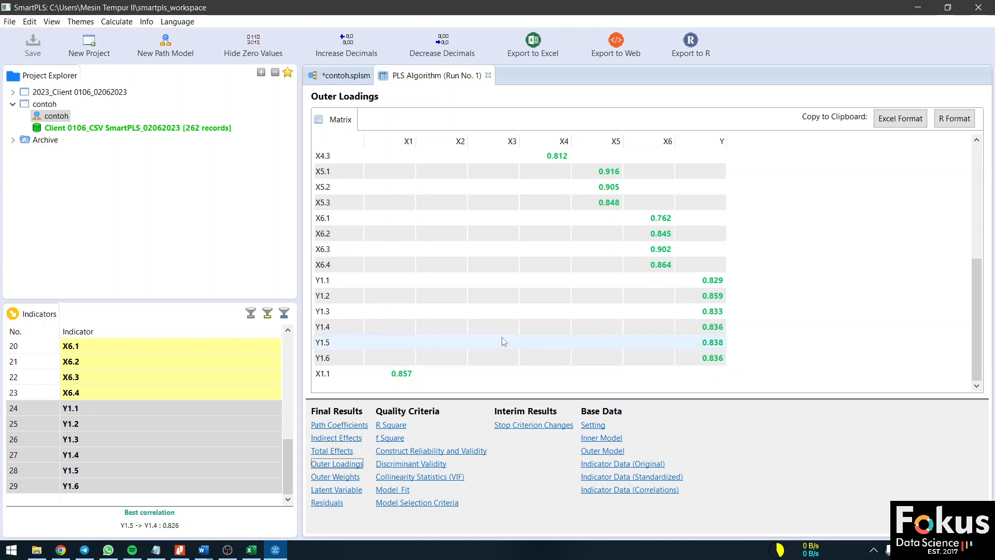
scroll(560, 320, up, 5)
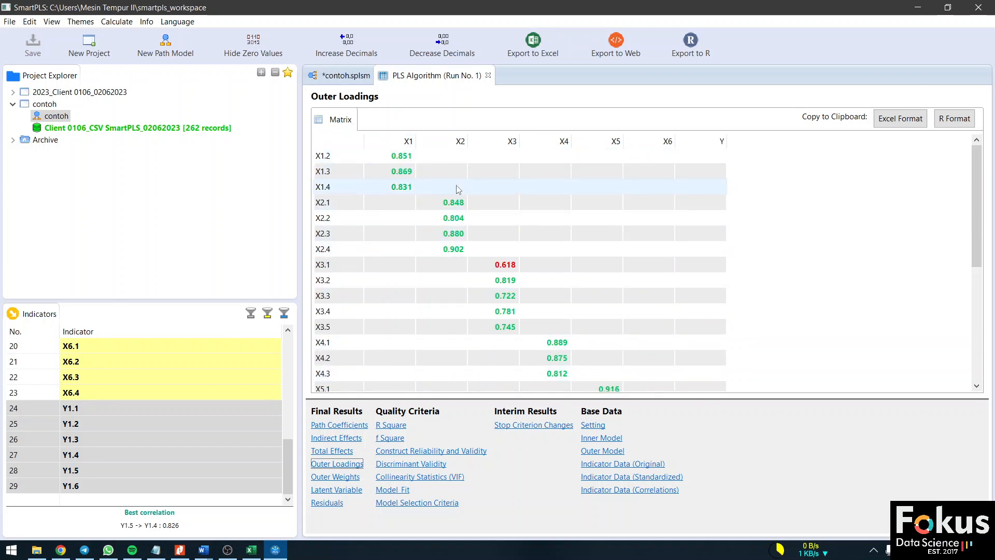
scroll(492, 218, down, 5)
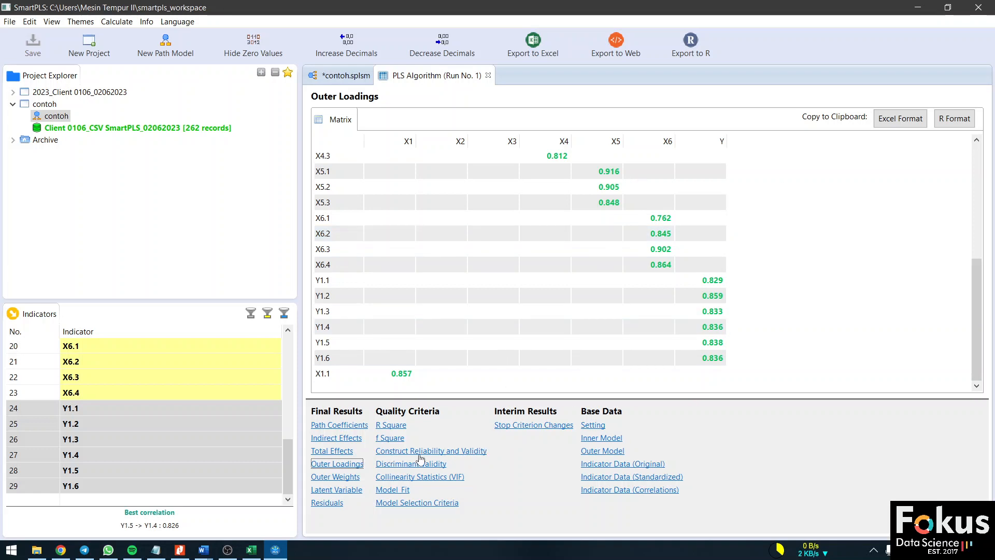
Display the Construct Reliability and Validity report and widen the Cronbach's Alpha, Composite Reliability and Average Variance Extracted (AVE) columns to show their full headings.
click(449, 452)
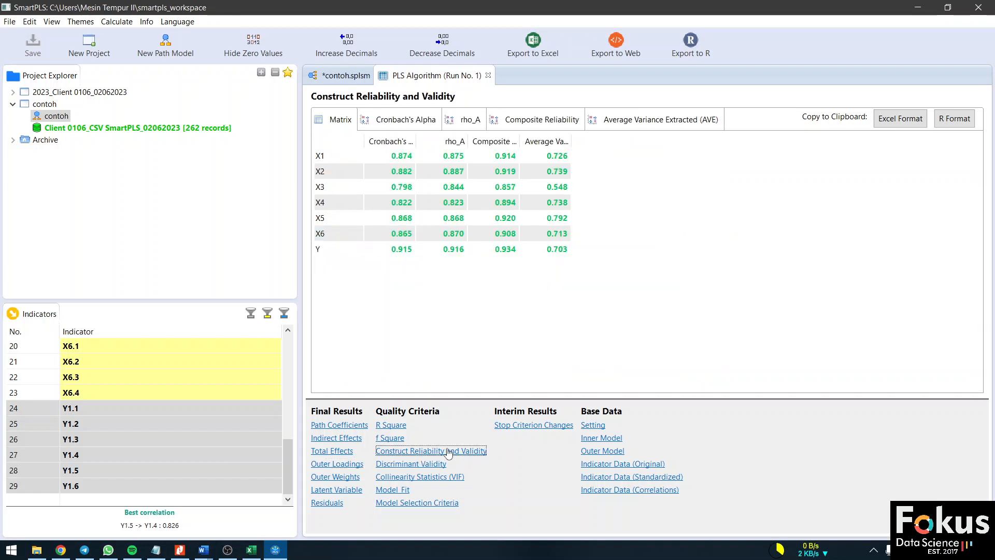
drag(417, 141, 456, 141)
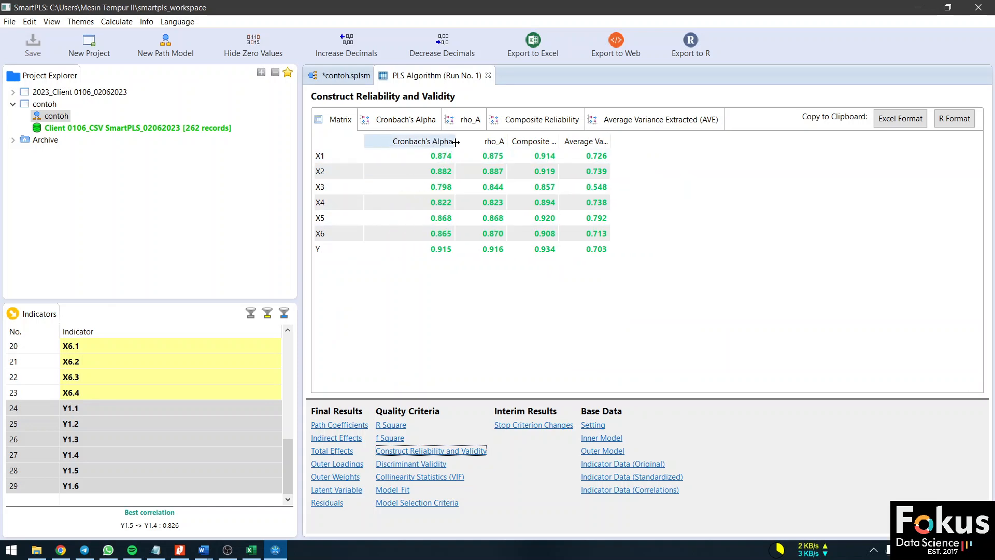
drag(558, 141, 654, 141)
double_click(661, 141)
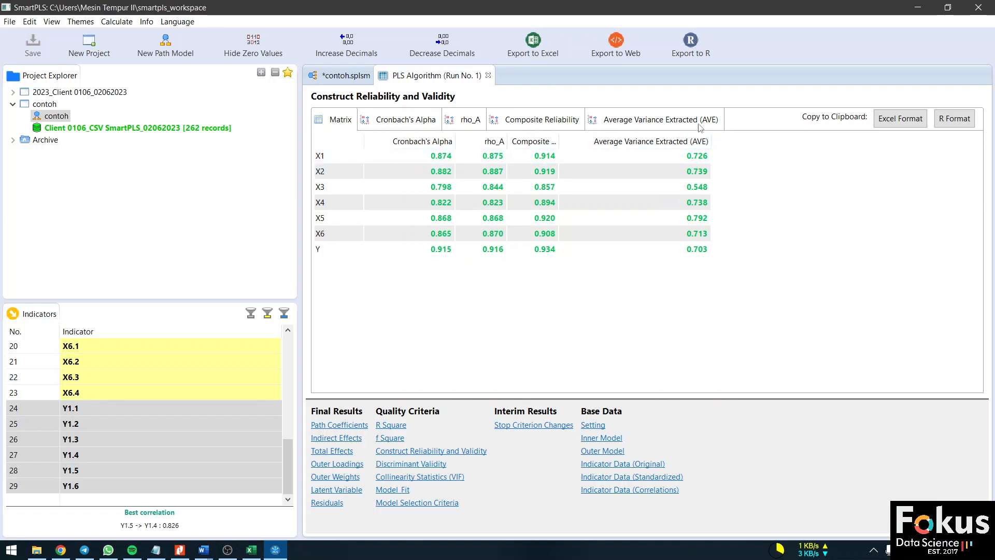
drag(558, 141, 654, 140)
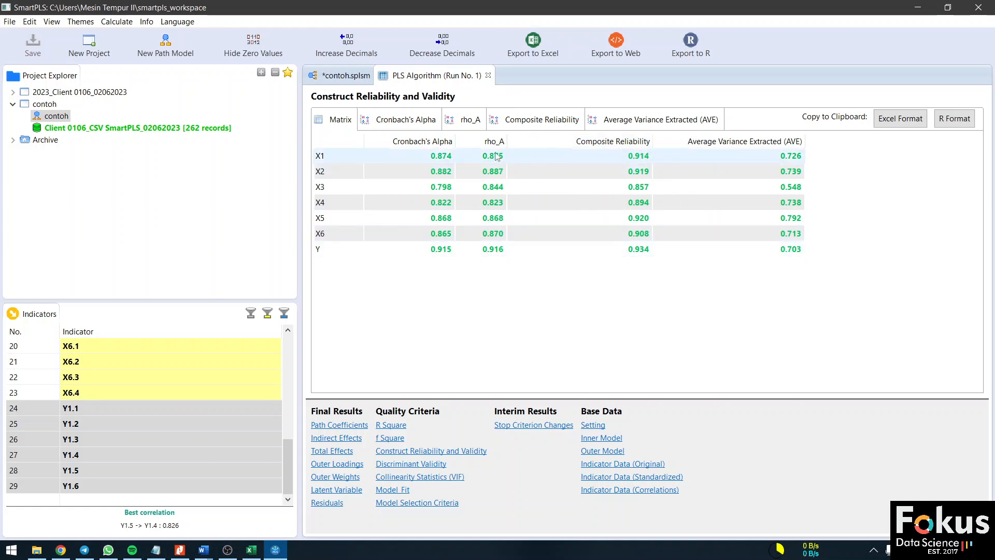
drag(456, 141, 546, 141)
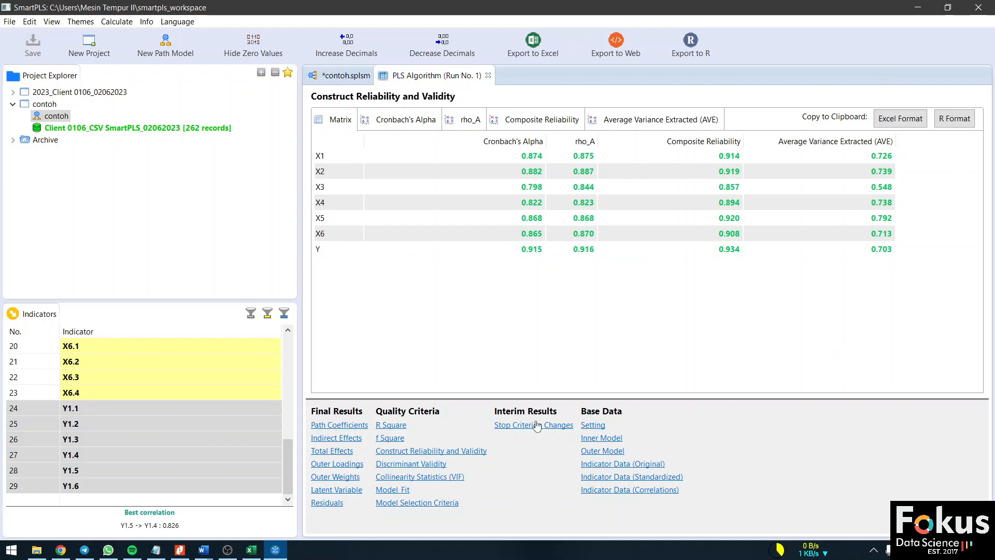
Display the Discriminant Validity report and compare its Fornell-Larcker Criterion and Cross Loadings matrices, ending on Cross Loadings.
click(443, 467)
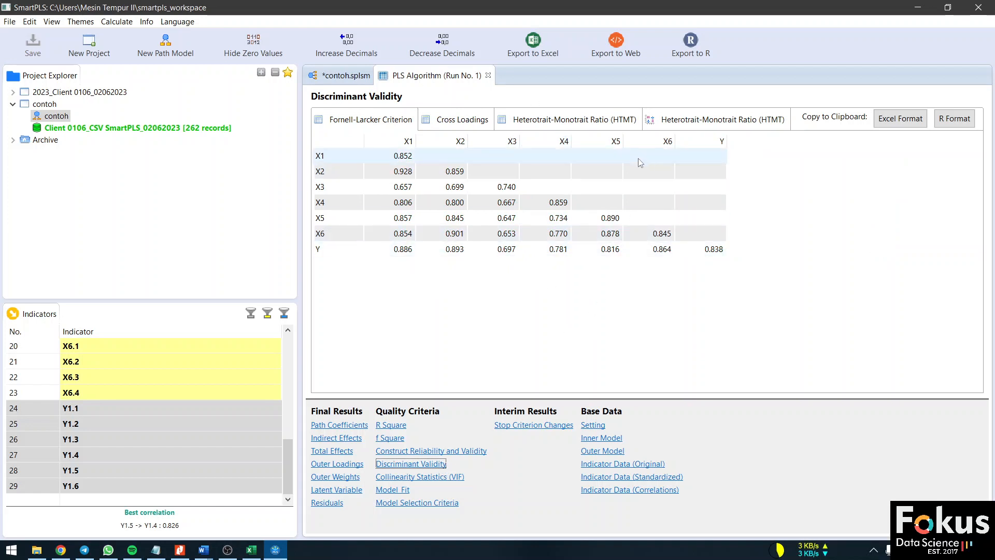
click(463, 121)
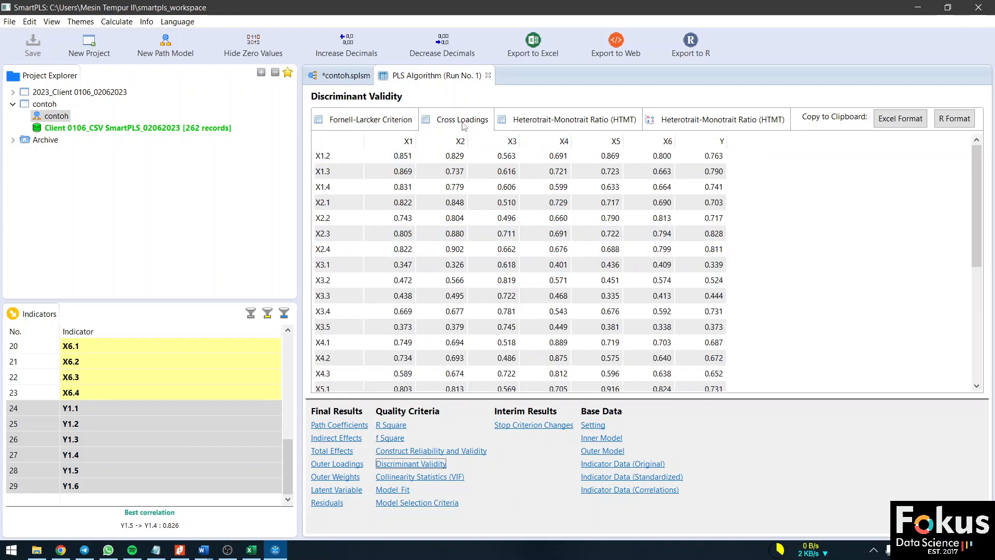
click(375, 123)
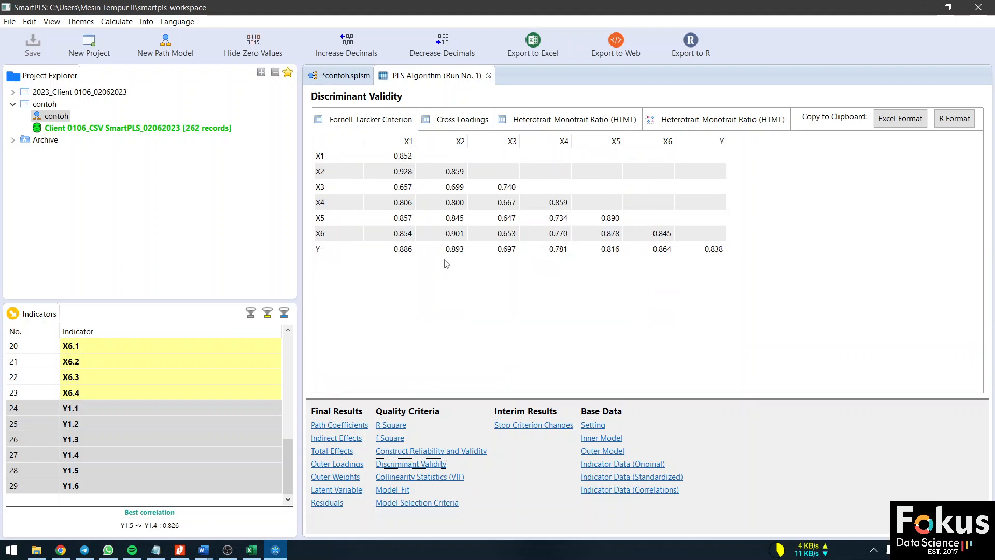
click(452, 120)
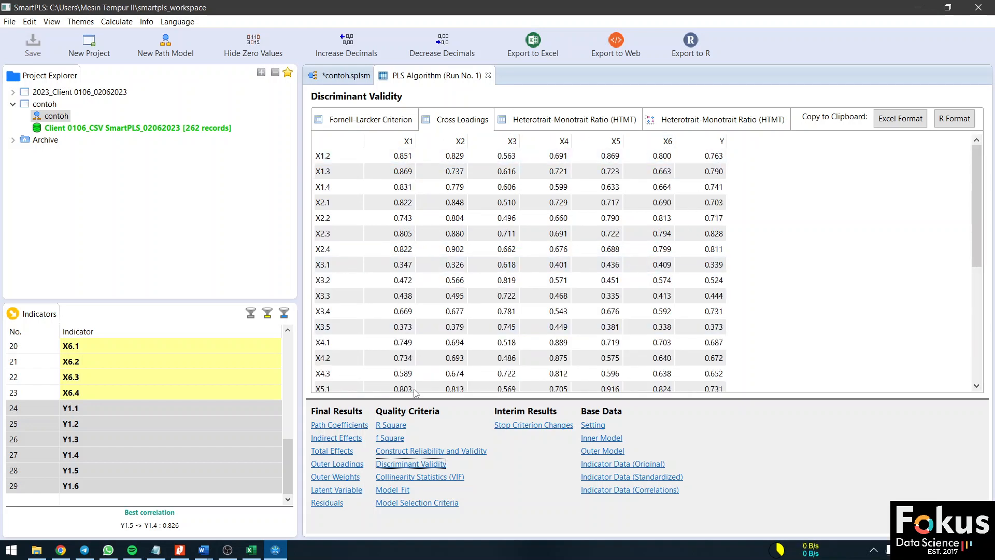
Switch to Excel and examine the loadings of X1.1 to X1.4 on X1 in the Crossloading table, enlarged for reading.
click(251, 549)
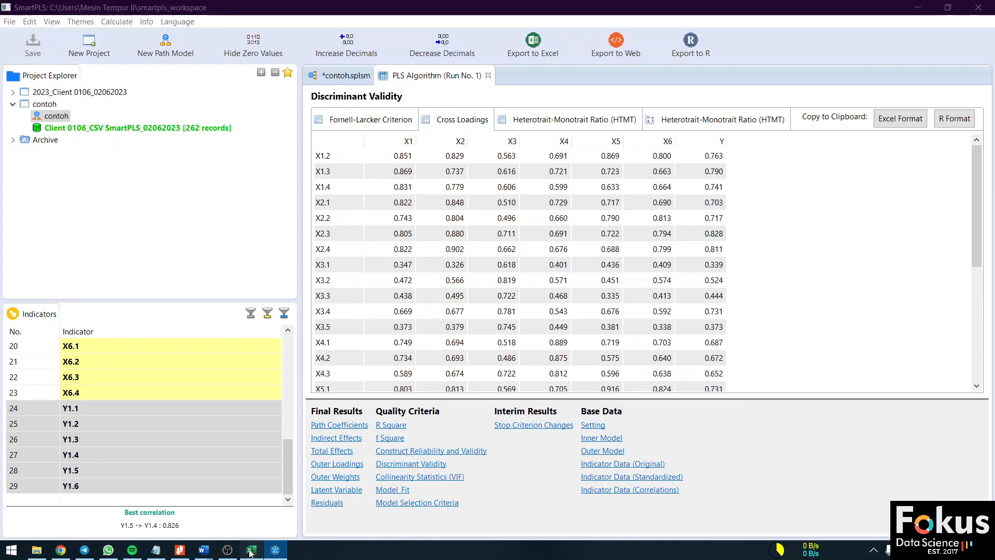
scroll(577, 330, down, 2)
scroll(578, 329, down, 1)
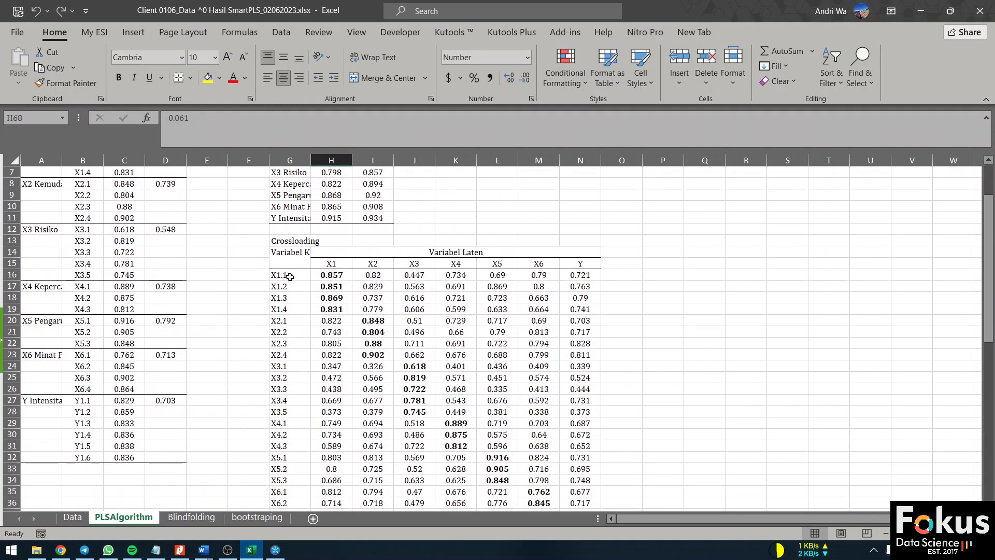
click(213, 554)
drag(330, 274, 333, 307)
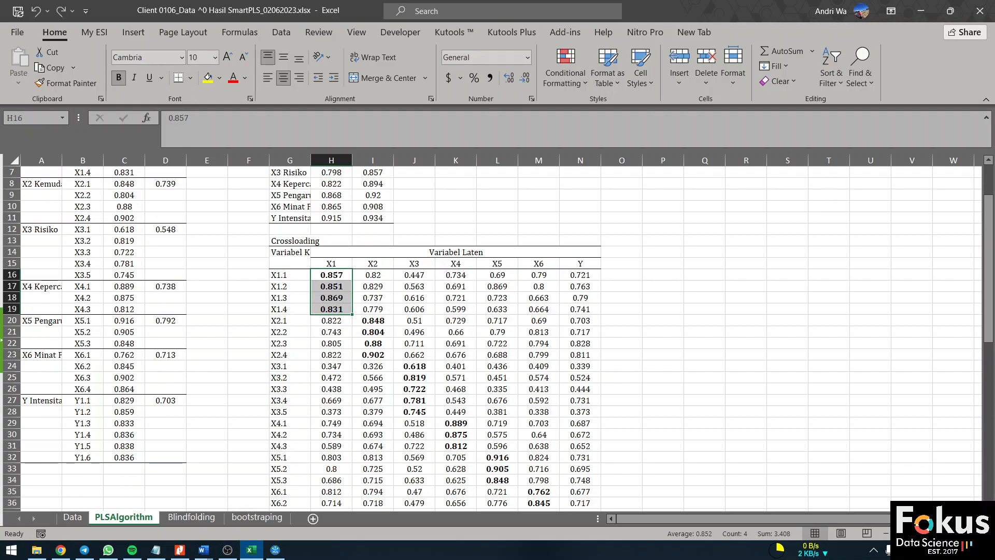
scroll(333, 307, up, 1)
scroll(443, 255, up, 1)
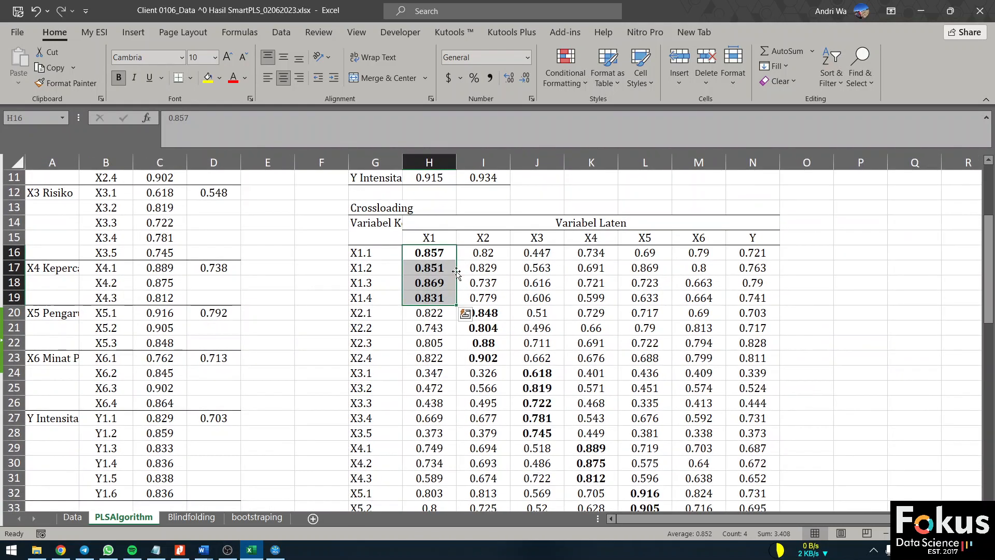
click(443, 255)
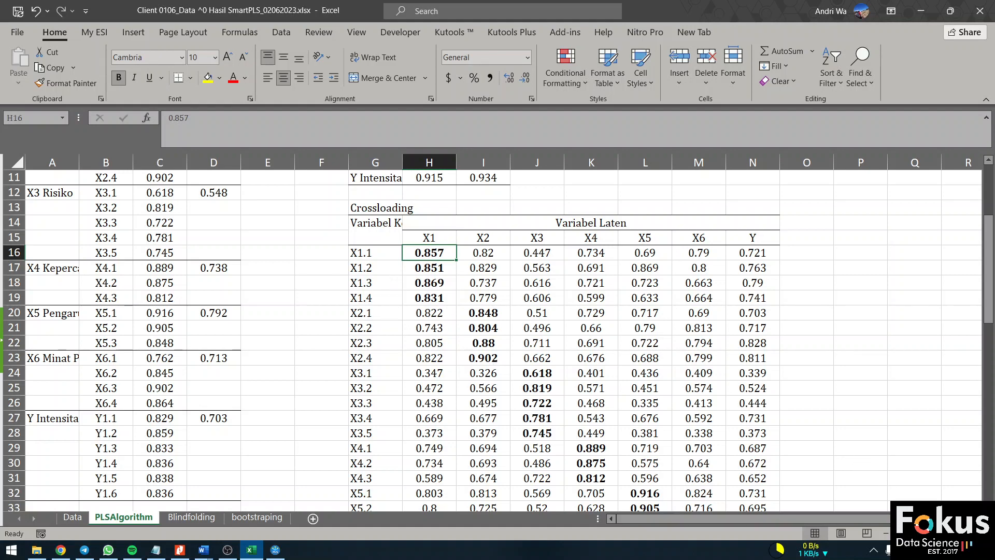
scroll(464, 415, right, 2)
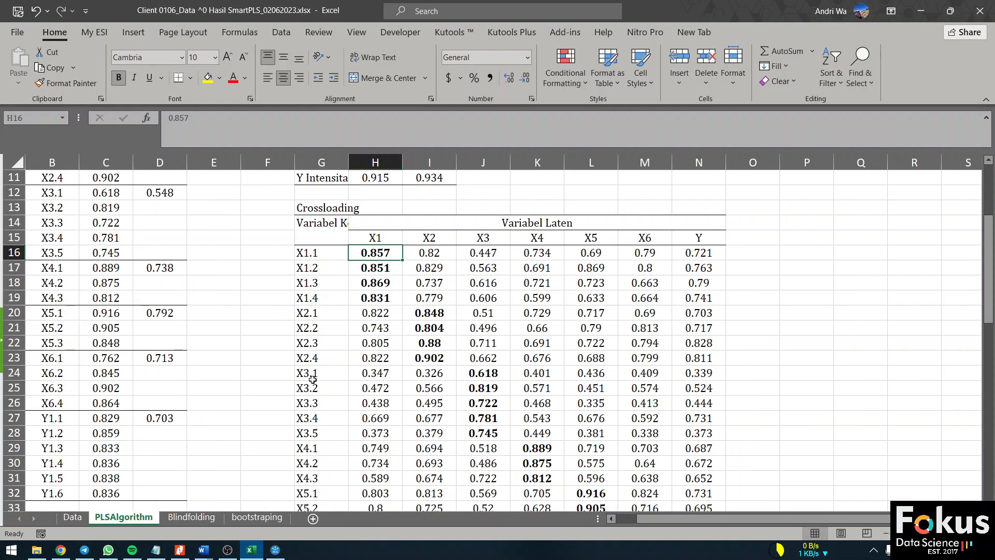
Compare X3.1's loading on X3 with the values above it in the X3 column and across its whole Crossloading row.
drag(308, 373, 472, 373)
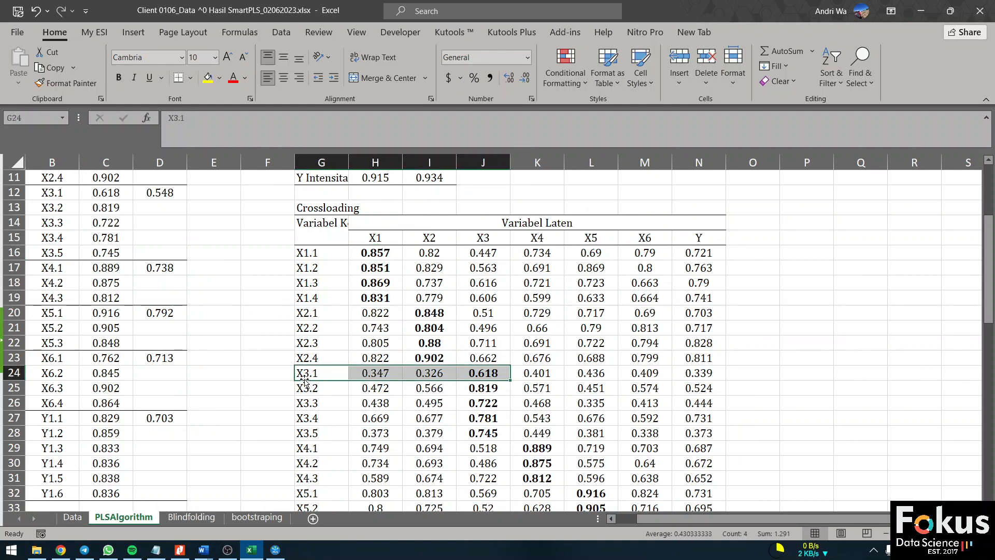
click(479, 373)
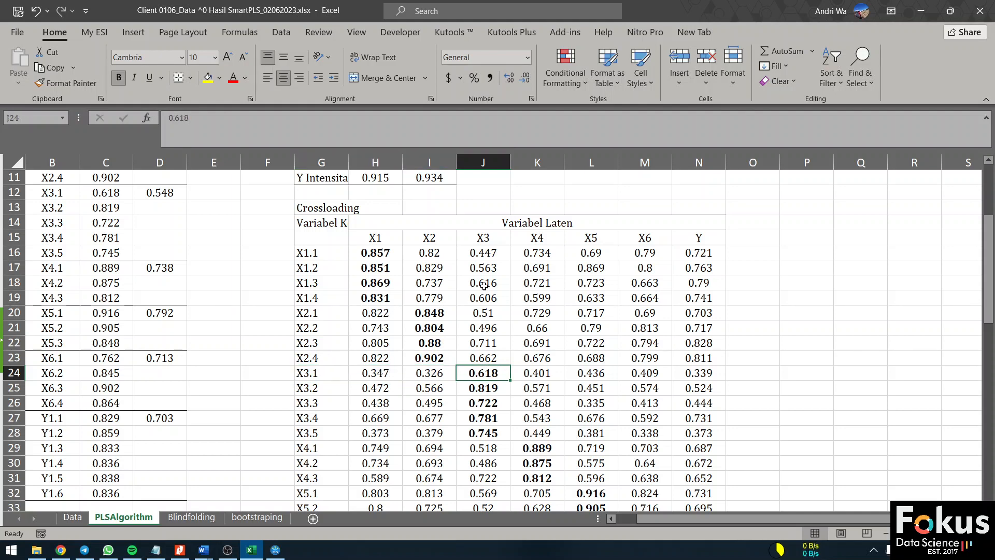
drag(481, 241, 483, 364)
click(483, 373)
drag(489, 237, 483, 363)
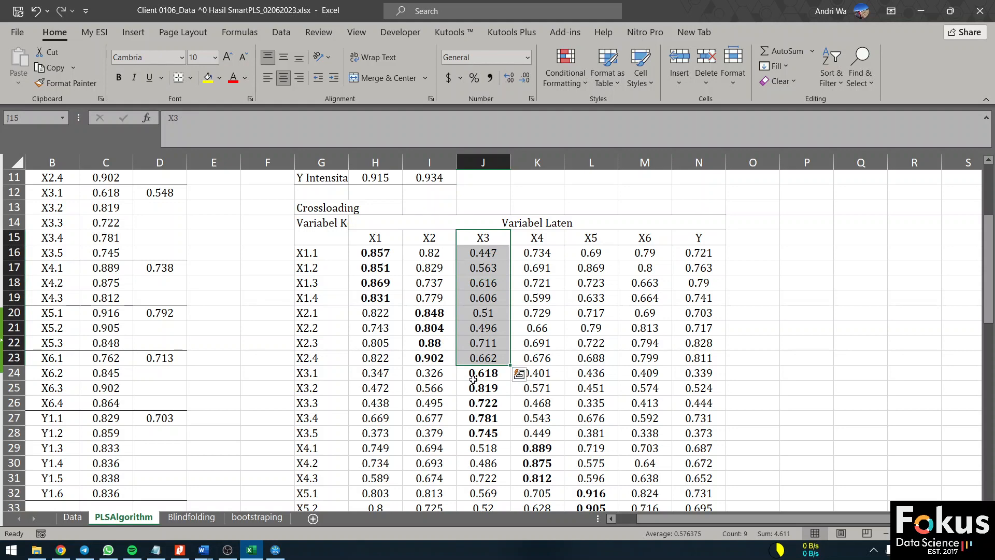
click(474, 378)
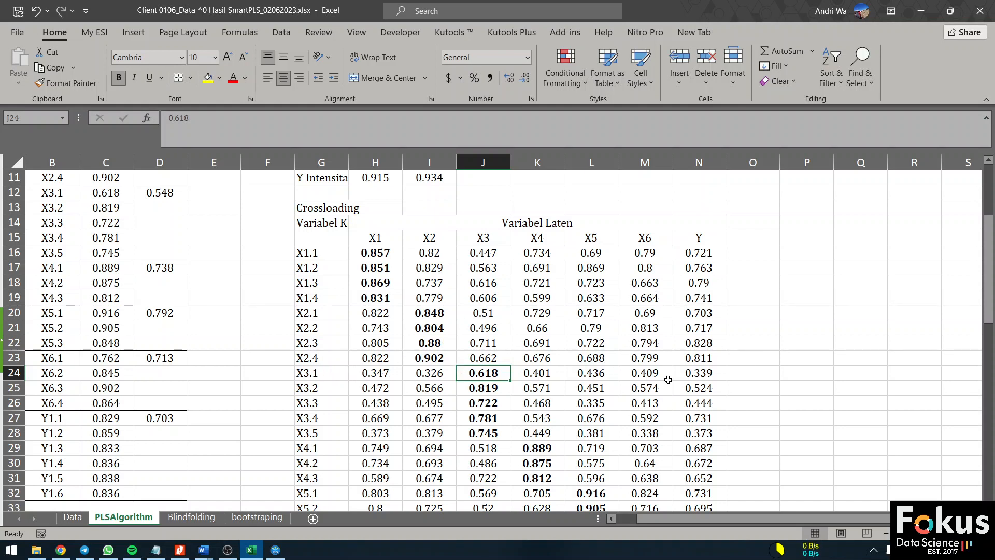
click(337, 374)
drag(338, 374, 699, 373)
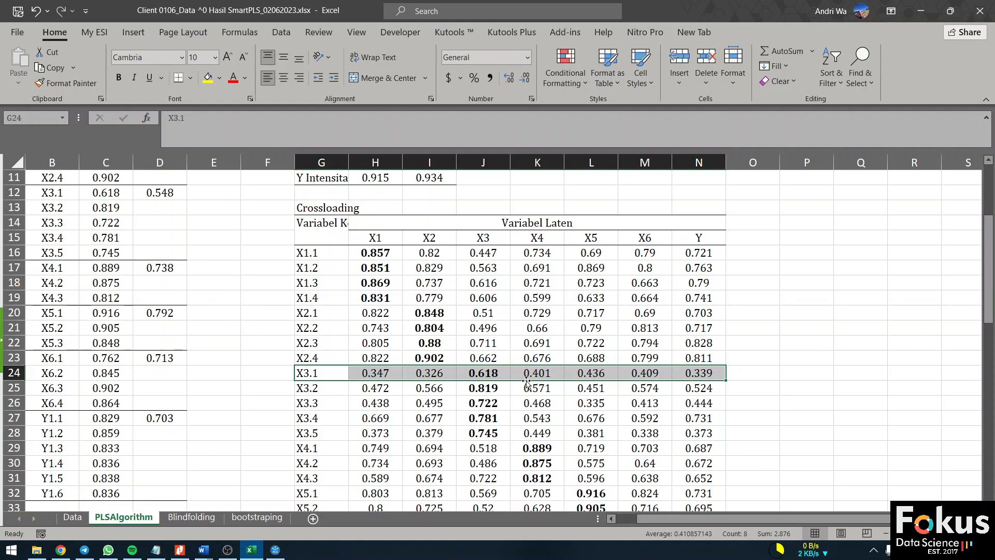
Open Client 0106_Interpretasi SmartPLS_02062023.docx in Word and read the conclusions below its Cross loading table.
click(203, 549)
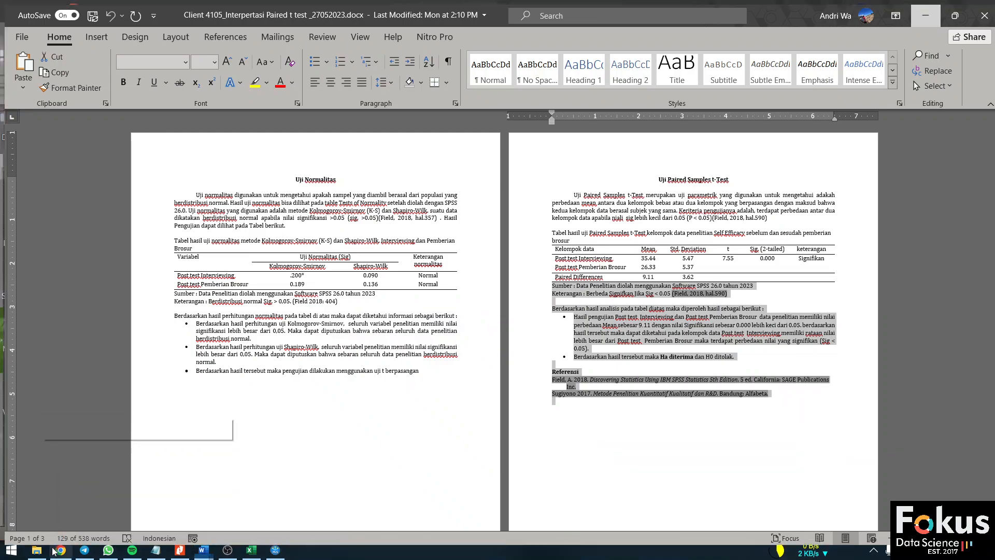
click(37, 551)
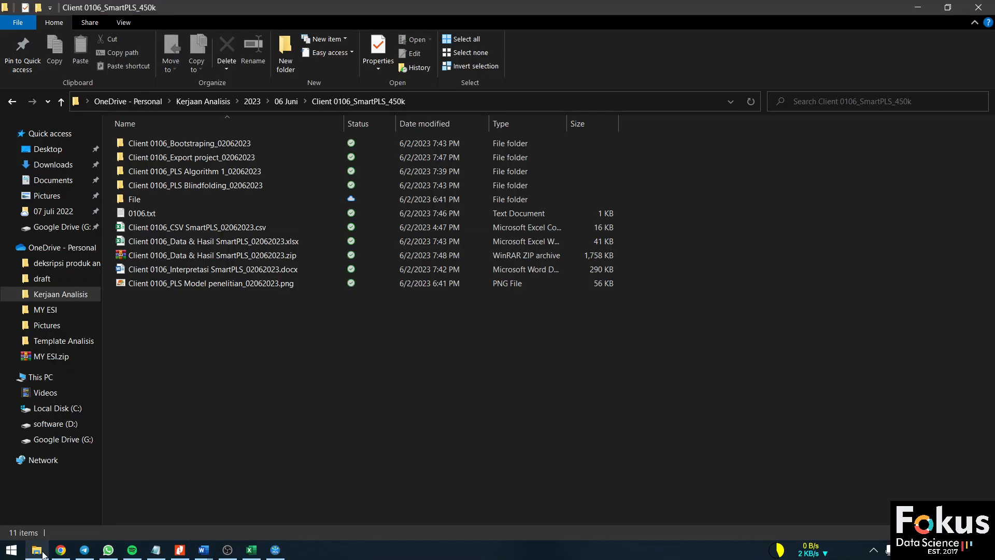
double_click(176, 271)
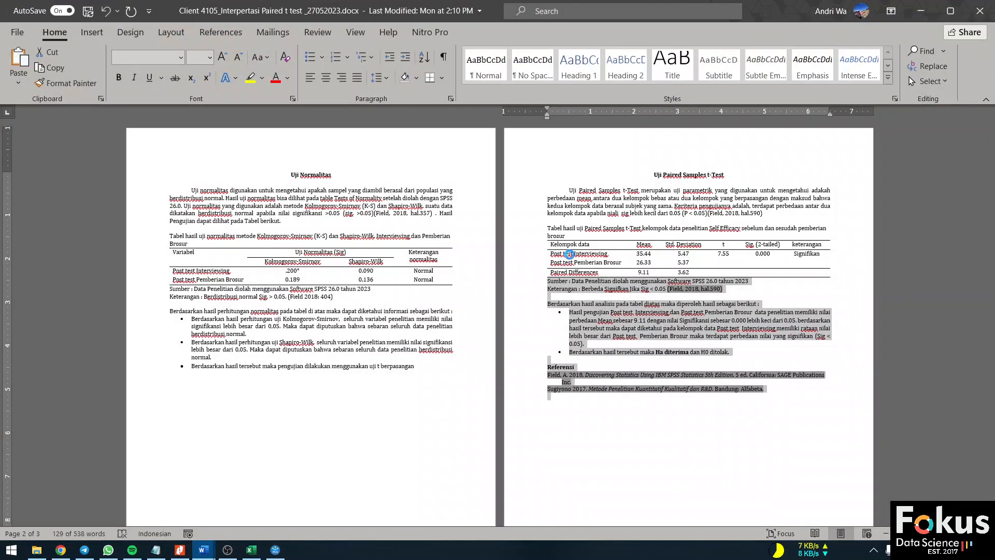
scroll(542, 319, down, 20)
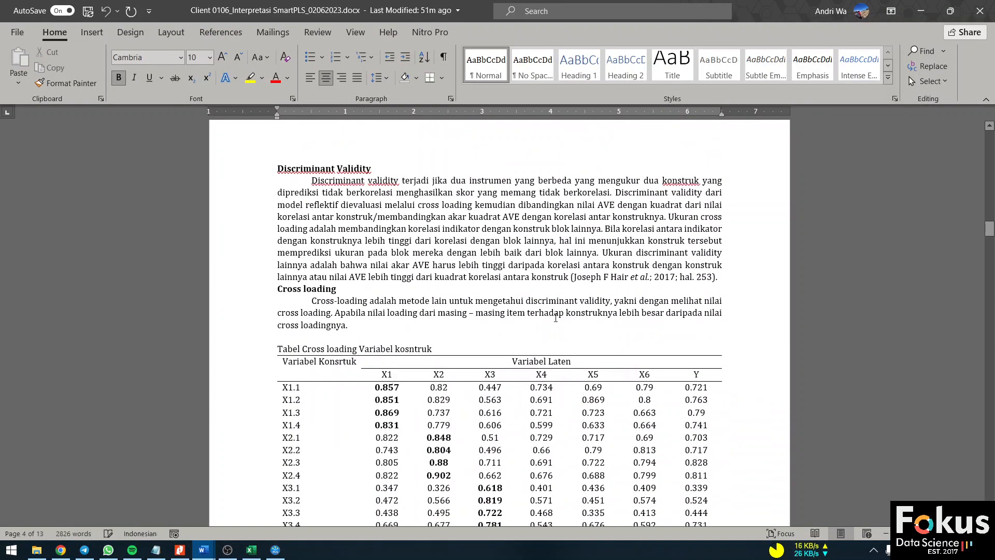
scroll(556, 317, down, 5)
scroll(556, 317, down, 11)
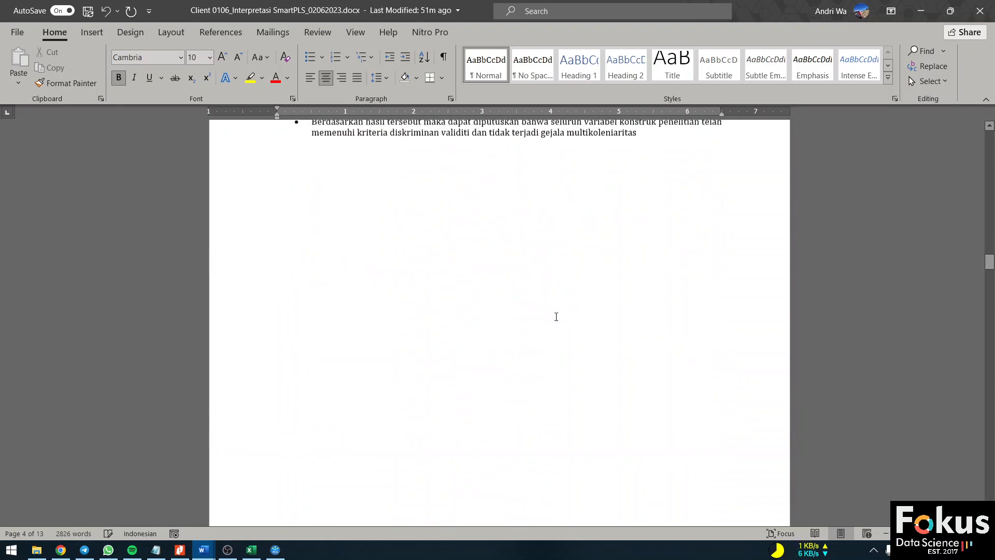
scroll(556, 317, up, 4)
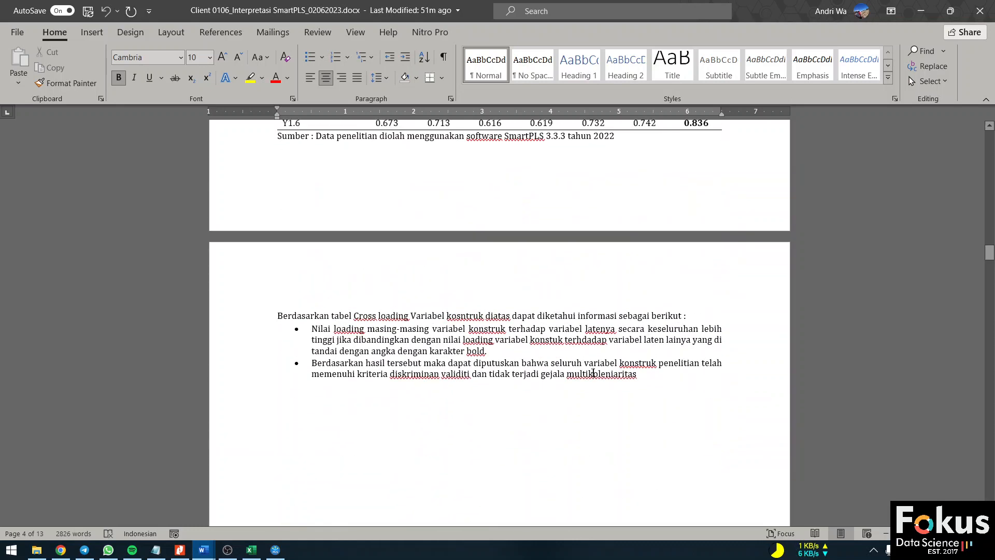
click(624, 369)
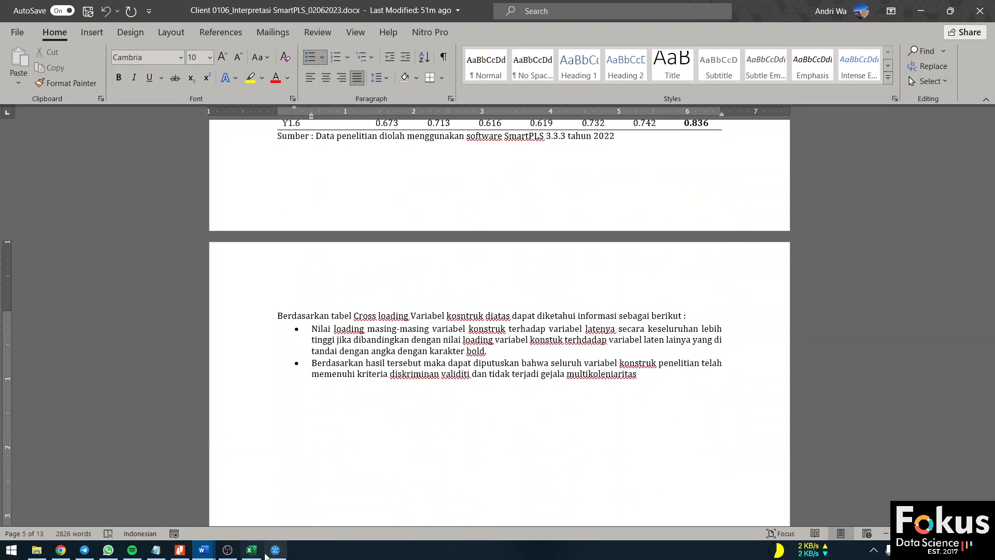
Return to the Excel Crossloading table and compare X3.1's loading on X3 with its loadings on X1 and X2.
click(251, 549)
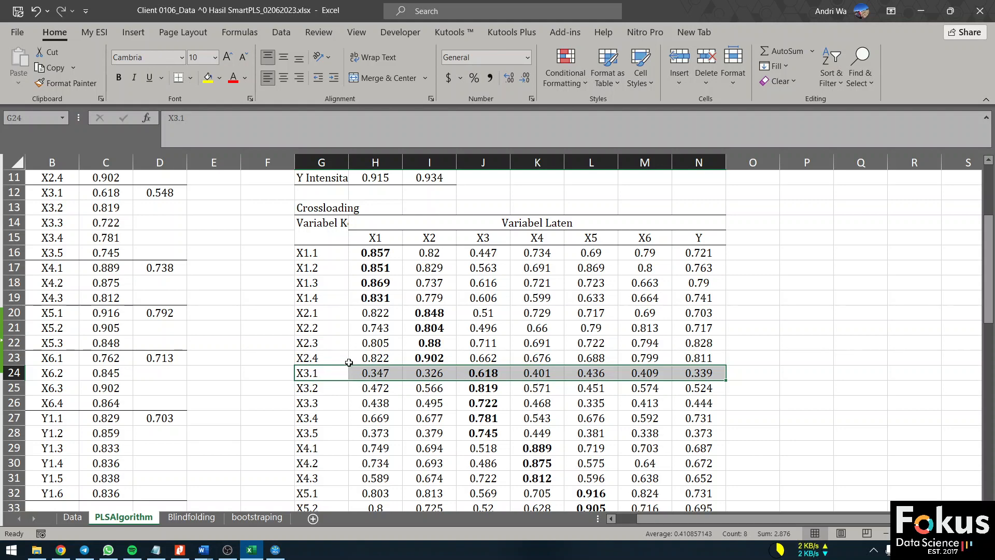
click(315, 374)
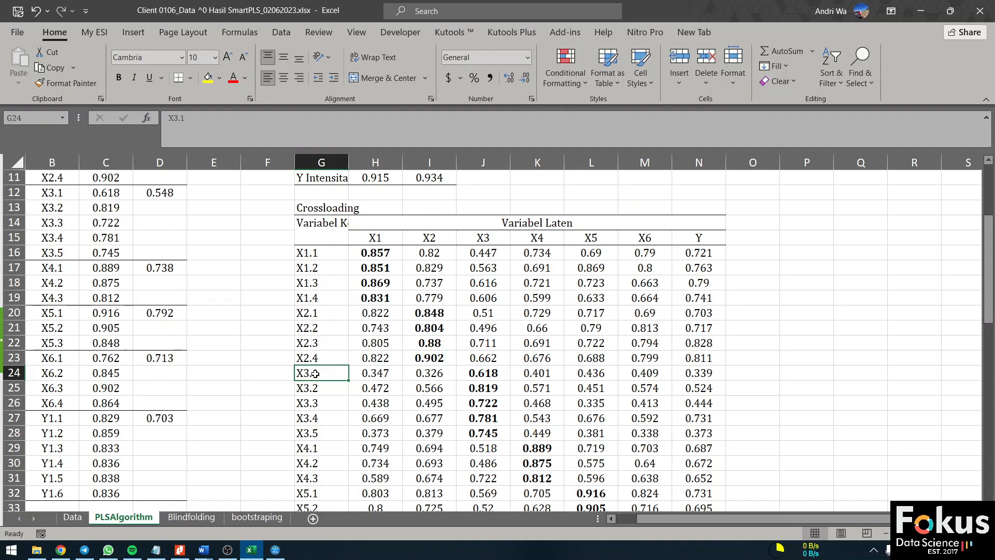
click(369, 374)
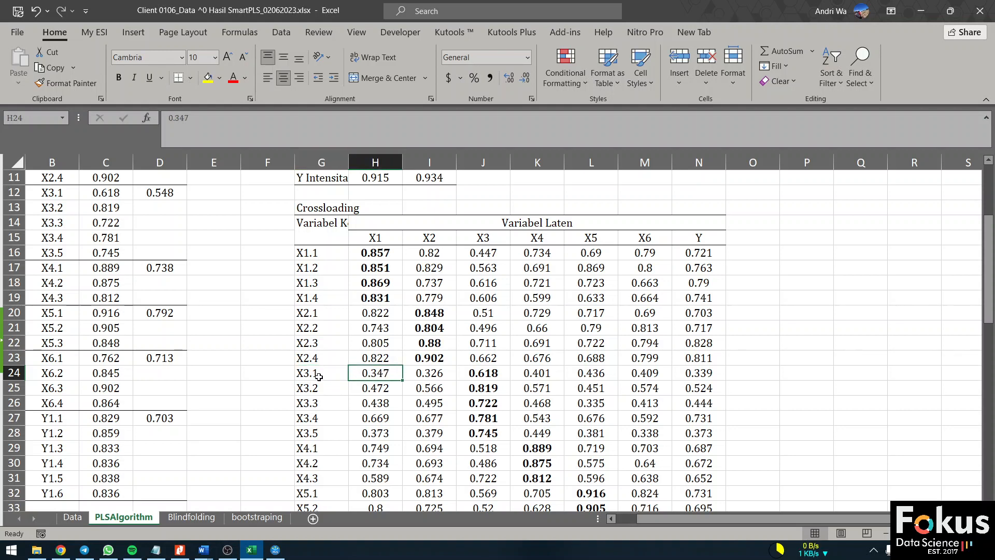
click(481, 374)
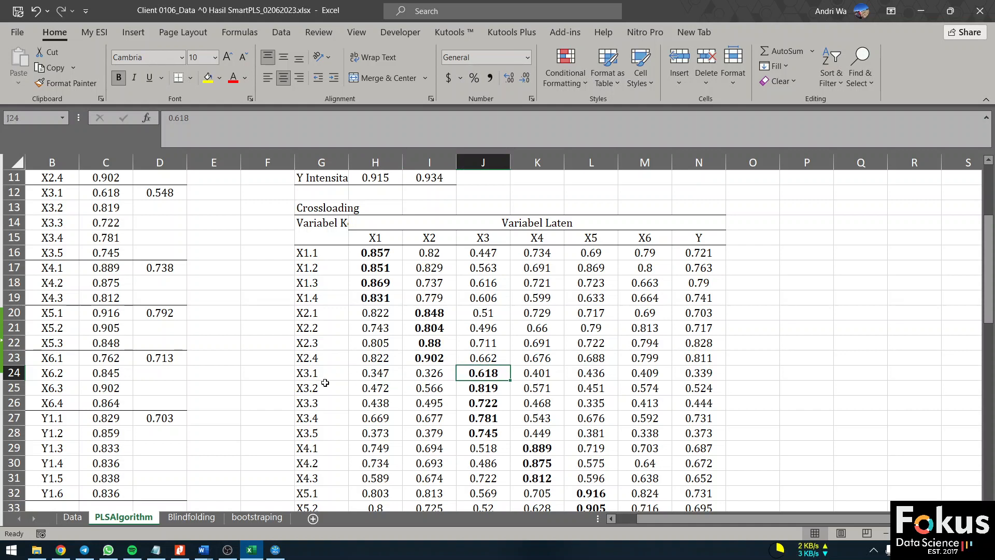
drag(319, 378, 419, 373)
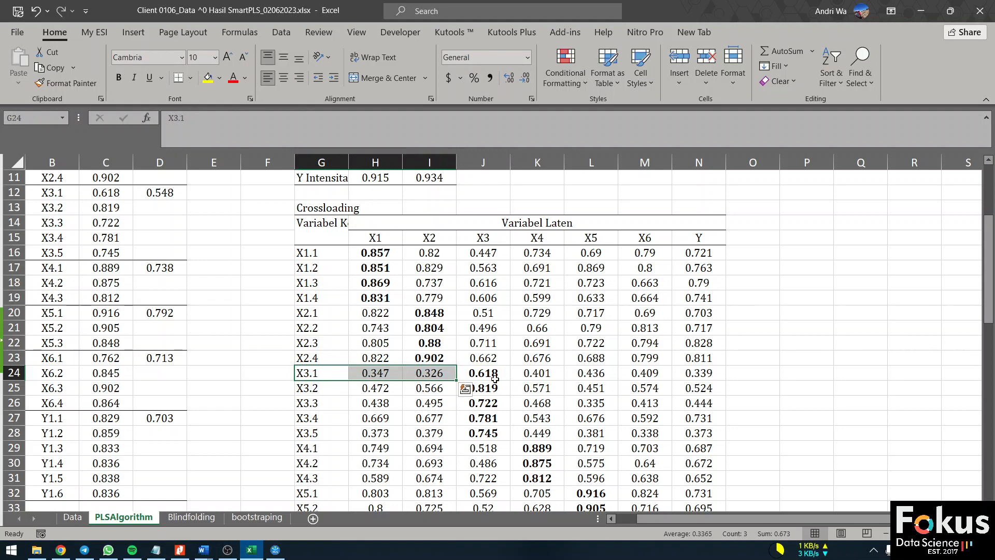
Switch to SmartPLS and display the Inner VIF Values of the Collinearity Statistics (VIF) report.
click(276, 550)
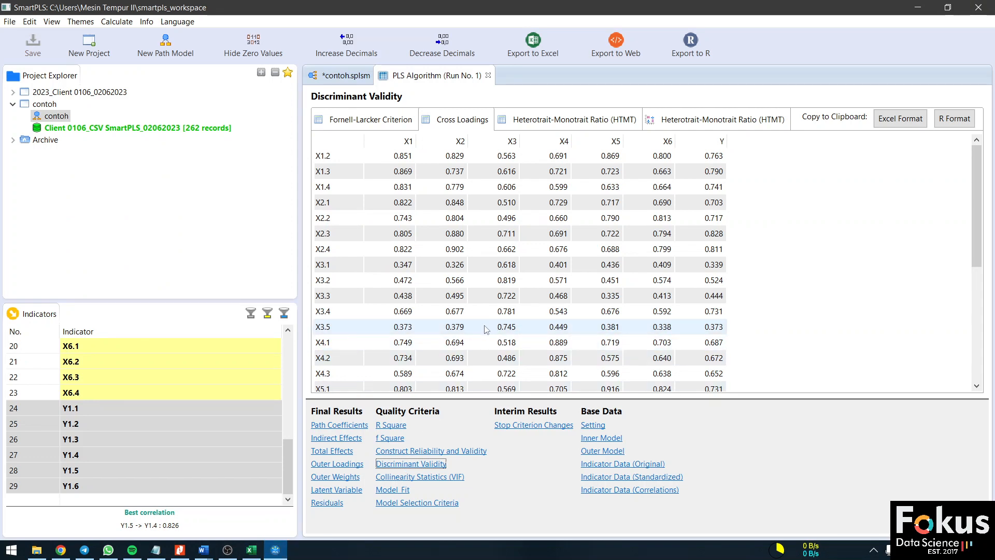
click(449, 478)
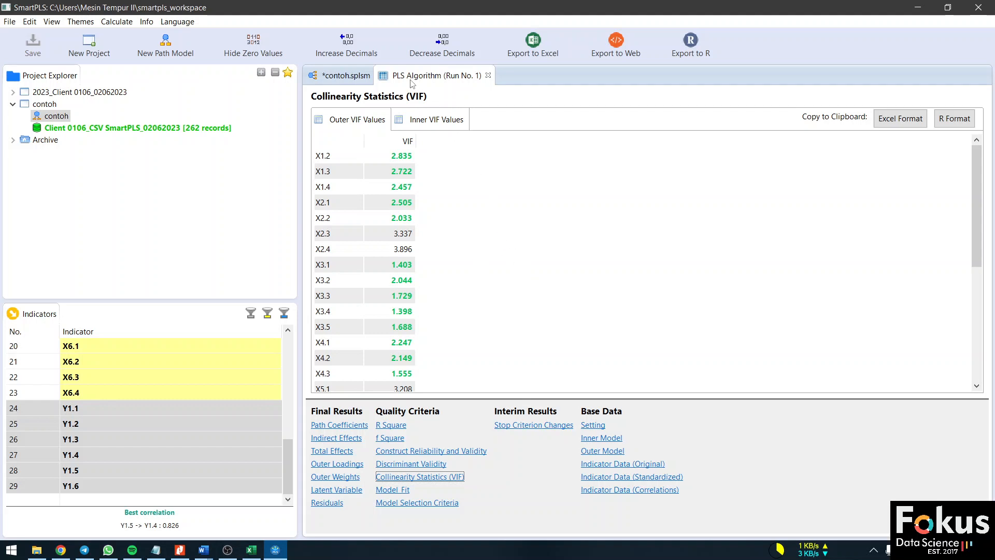
click(433, 119)
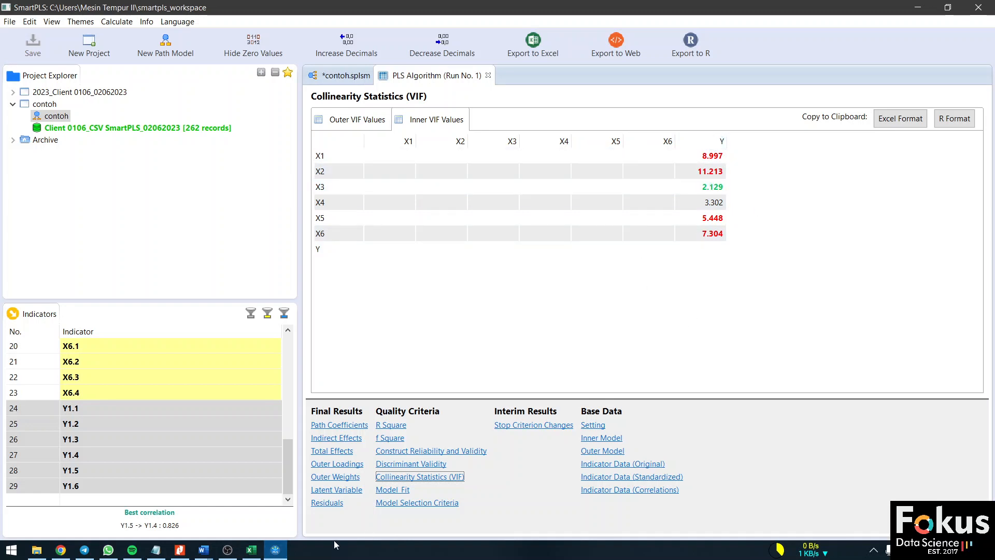
Switch to the SmartPLS interpretation document in Word and examine the collinearity assessment section under Inner Model.
click(203, 549)
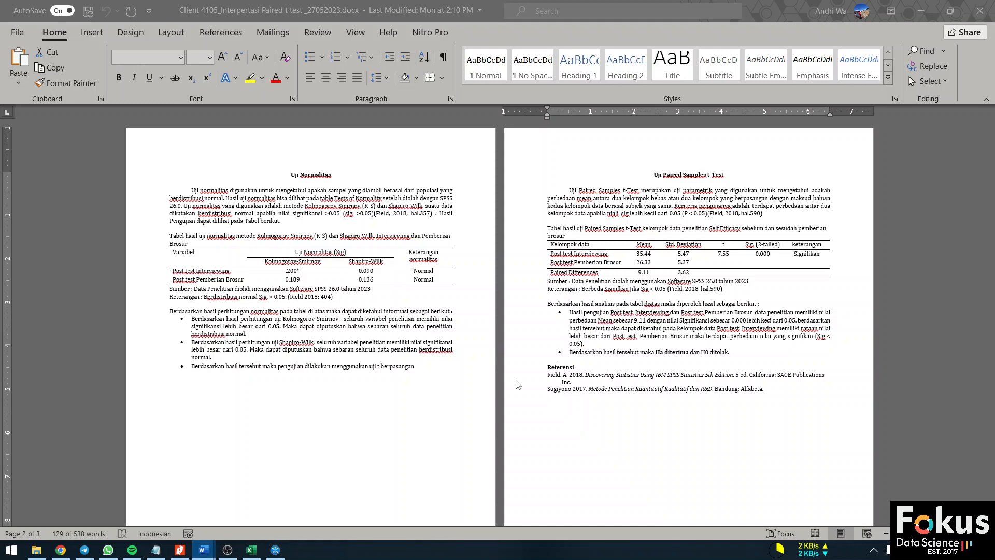
click(110, 505)
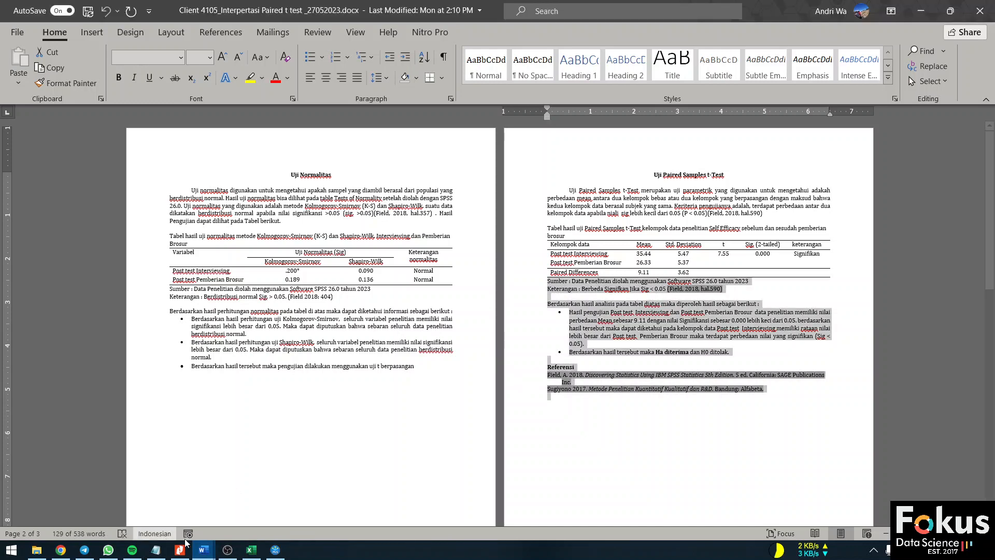
click(203, 549)
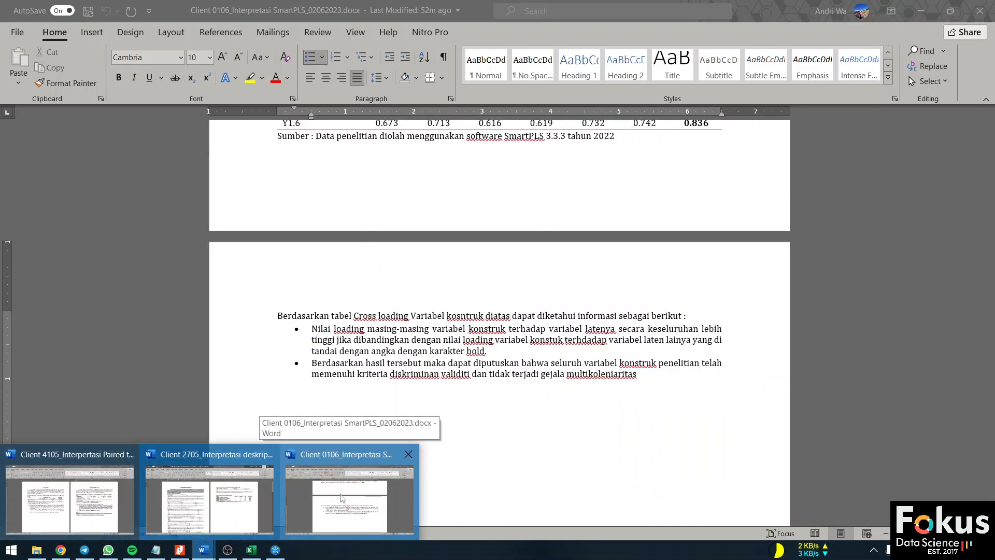
click(342, 497)
scroll(496, 364, down, 15)
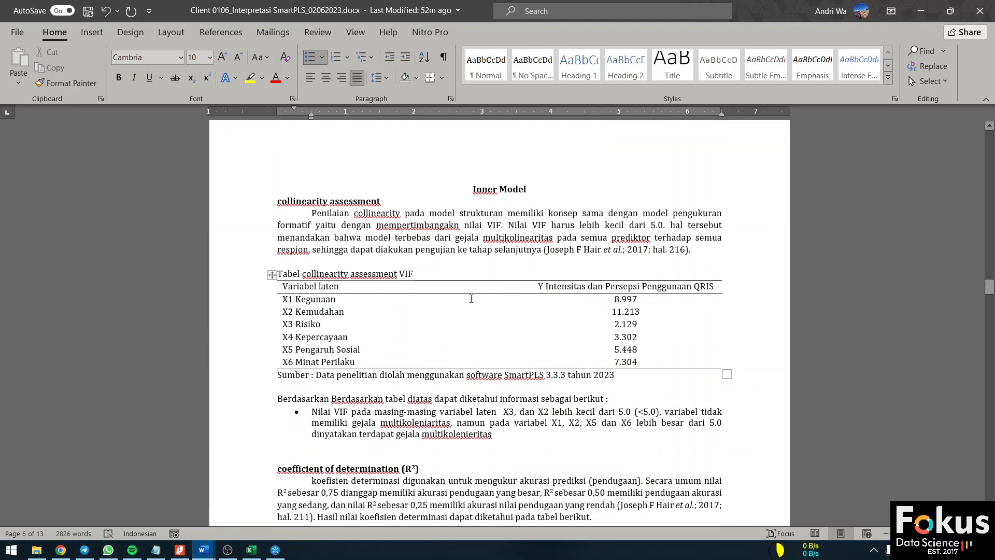
scroll(553, 355, up, 3)
scroll(554, 249, down, 2)
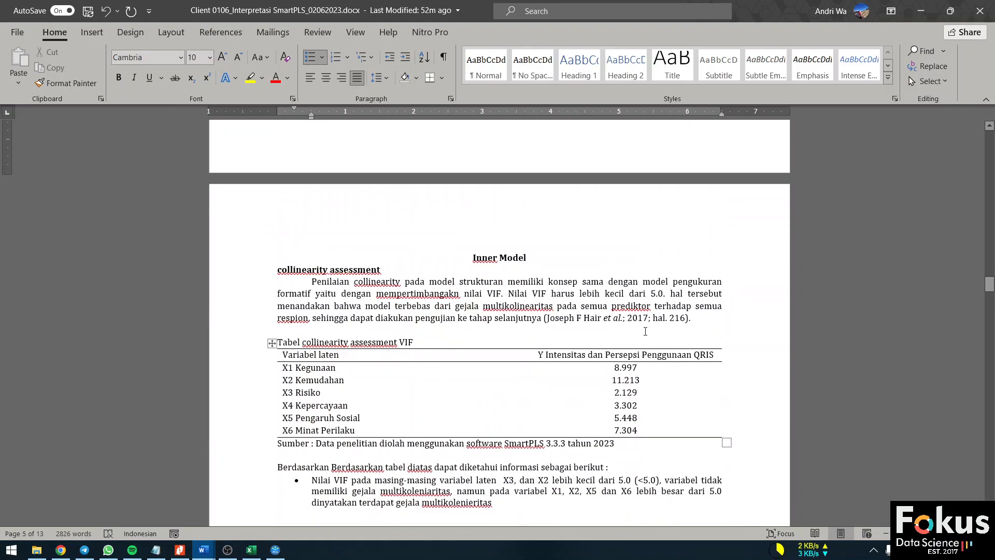
Review the outer model sections on outer loadings and AVE, construct reliability, and cross loading in the interpretation document.
scroll(589, 379, up, 6)
scroll(590, 379, up, 20)
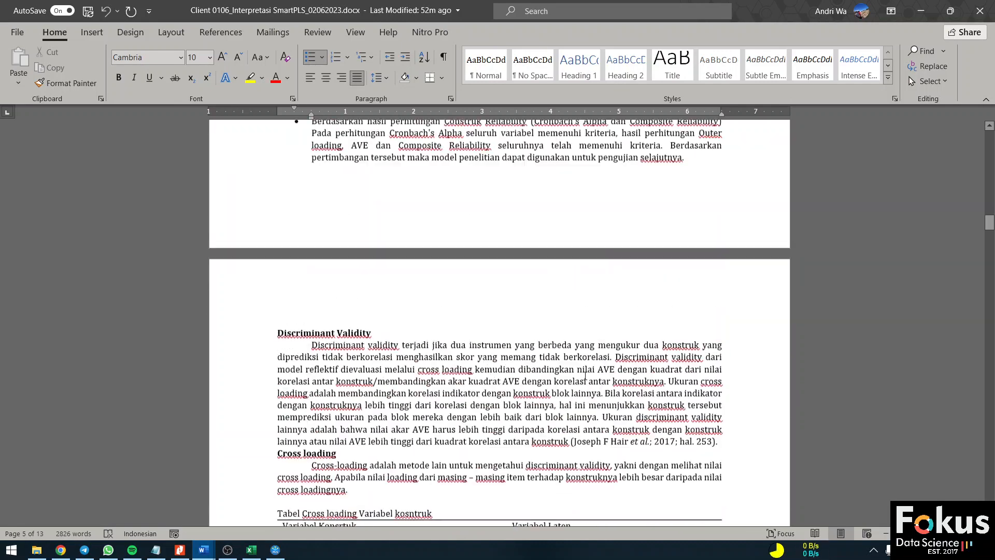
scroll(585, 375, up, 20)
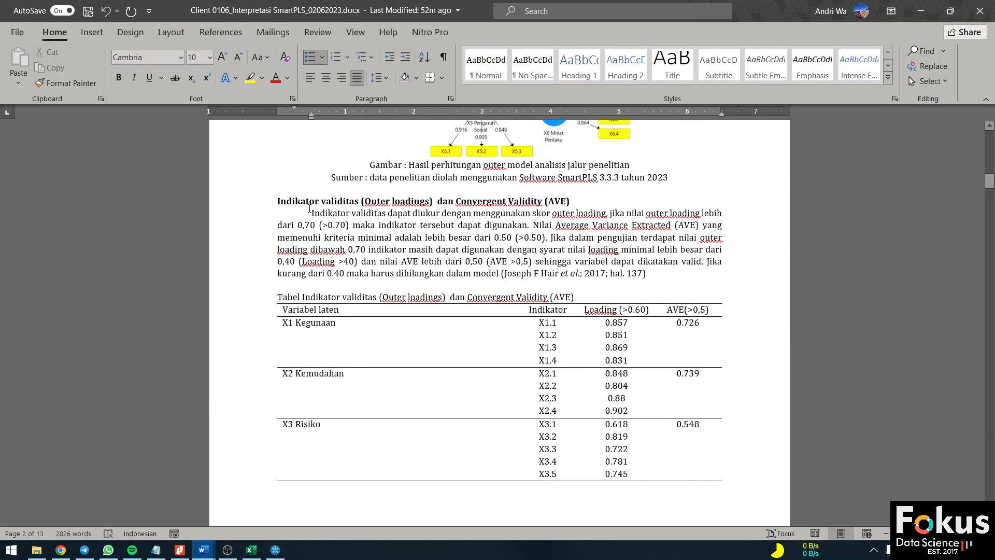
drag(362, 201, 465, 195)
click(545, 201)
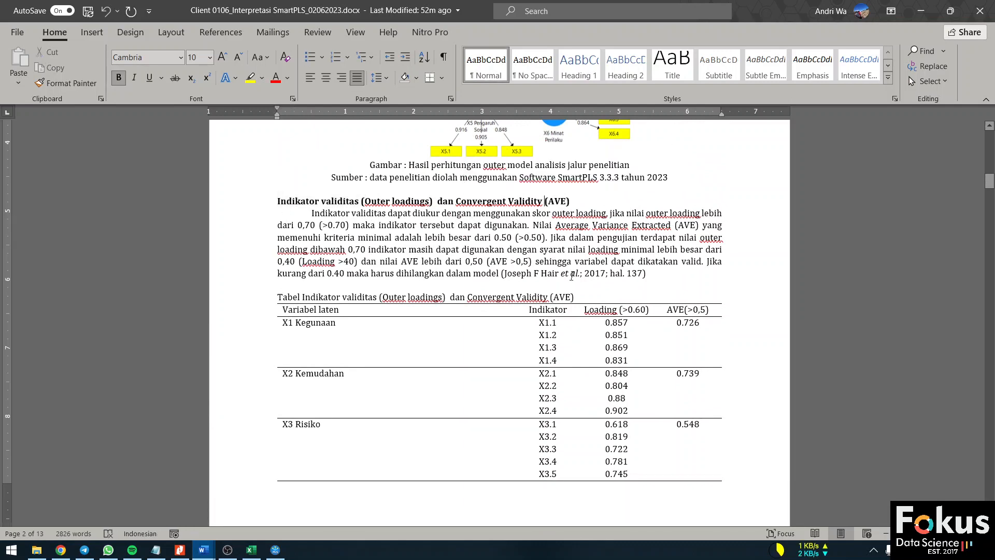
scroll(574, 300, down, 18)
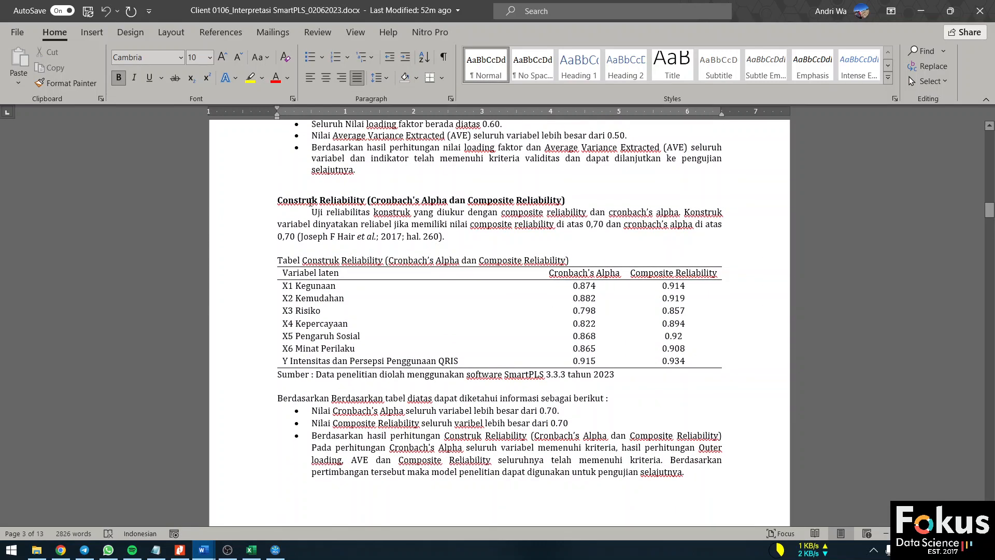
drag(277, 201, 468, 200)
scroll(491, 294, down, 15)
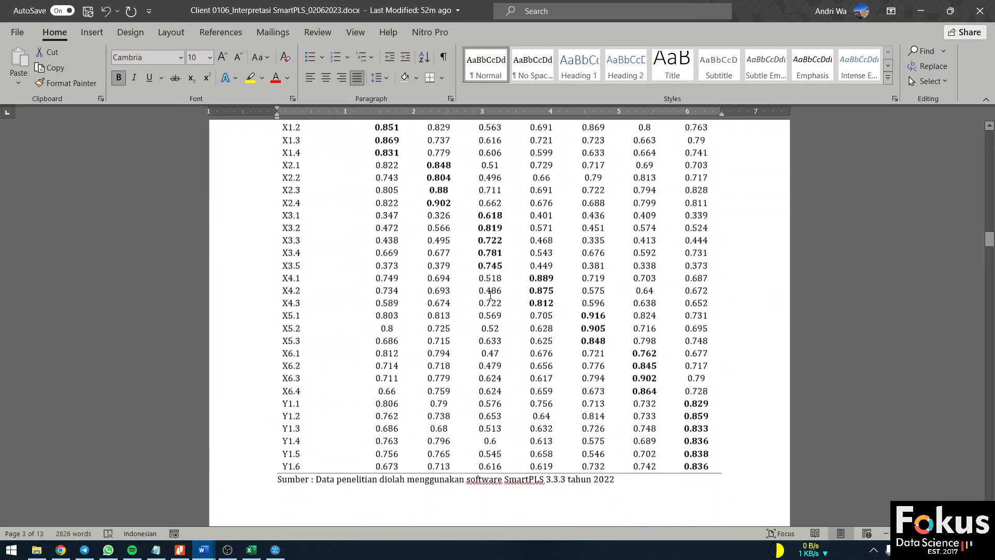
Examine the coefficient of determination (R²) section and its table in the interpretation document.
scroll(490, 294, down, 20)
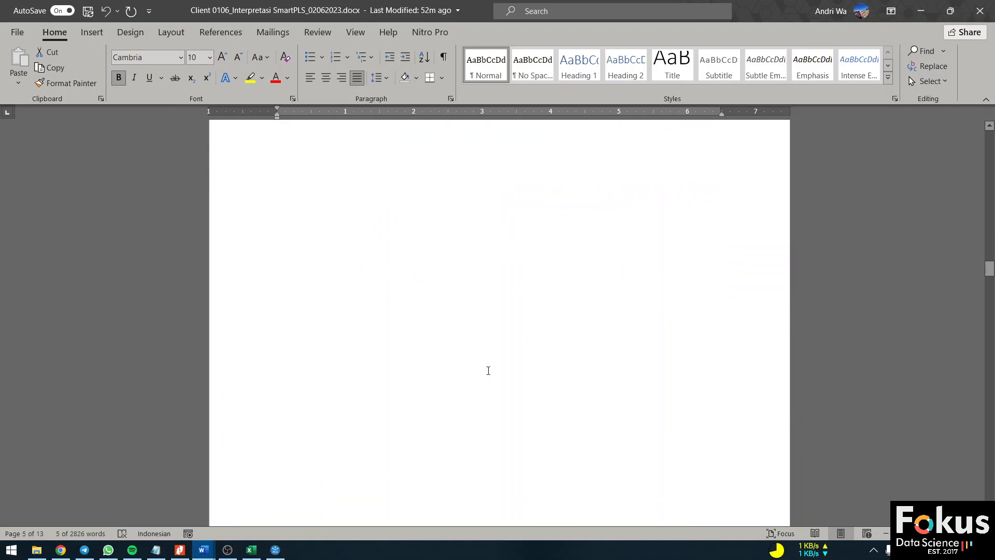
scroll(488, 371, down, 5)
scroll(585, 299, down, 5)
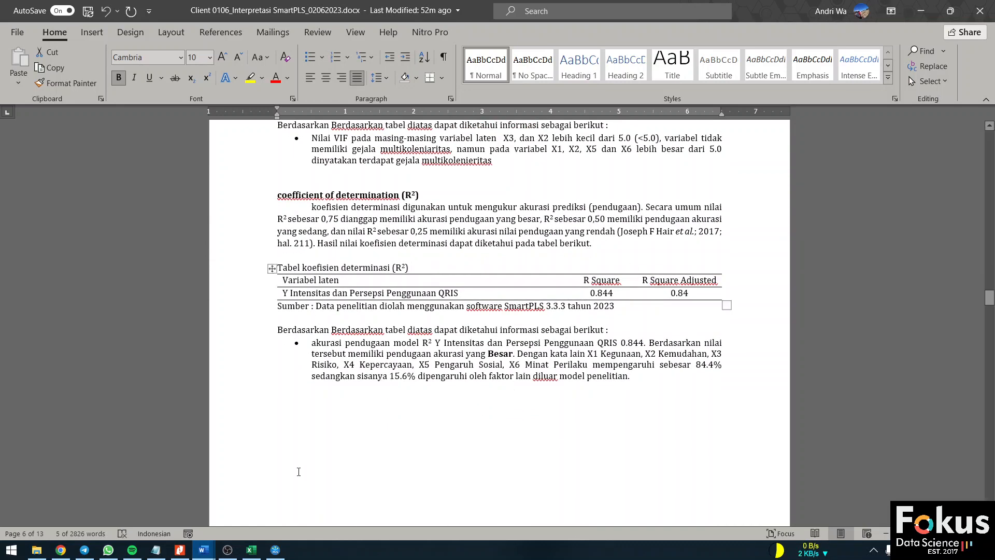
Switch to SmartPLS, display the R Square report and widen its columns to show the full headings.
click(275, 549)
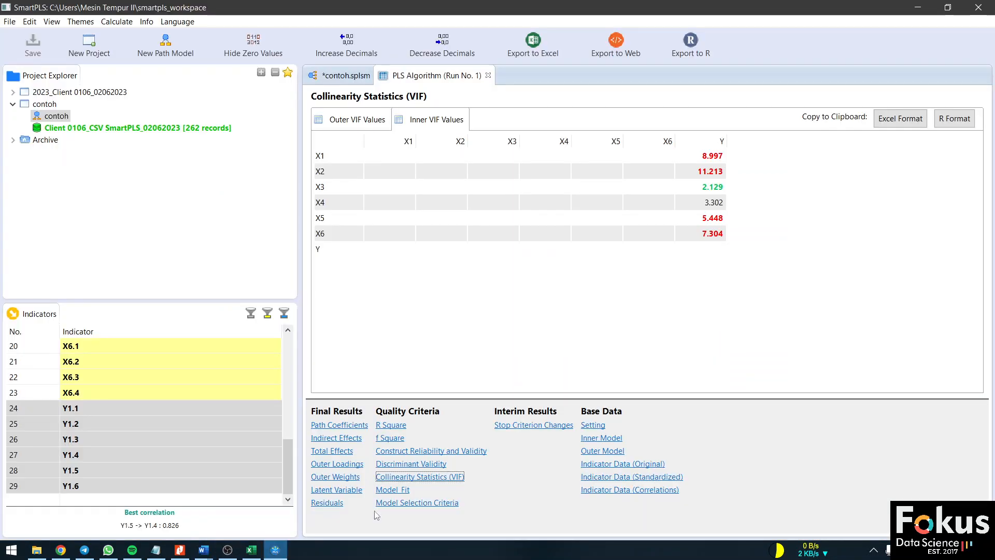
click(394, 427)
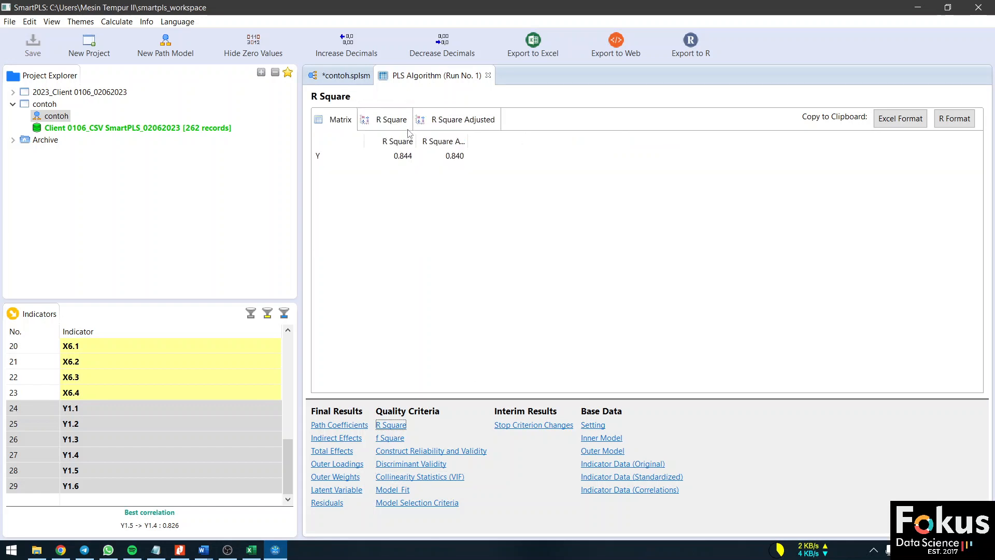
drag(416, 141, 547, 147)
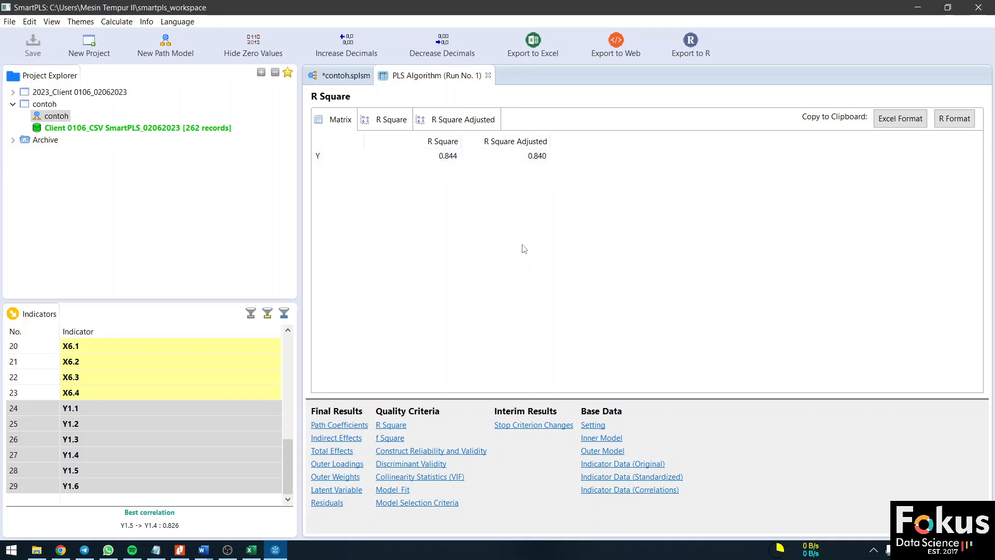
Display the f Square report, and switch to Word to read the Efect size (f²) section of the interpretation document.
click(394, 439)
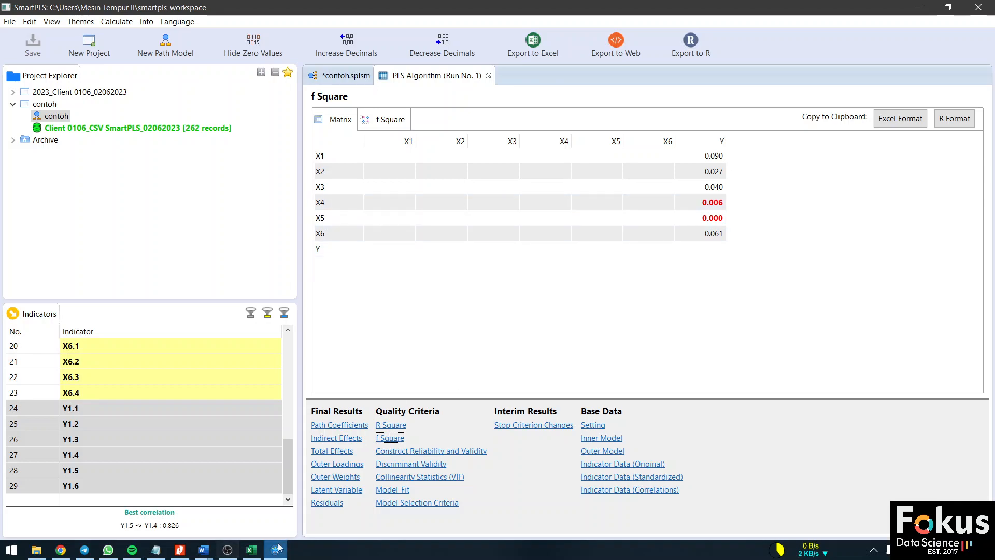
click(203, 549)
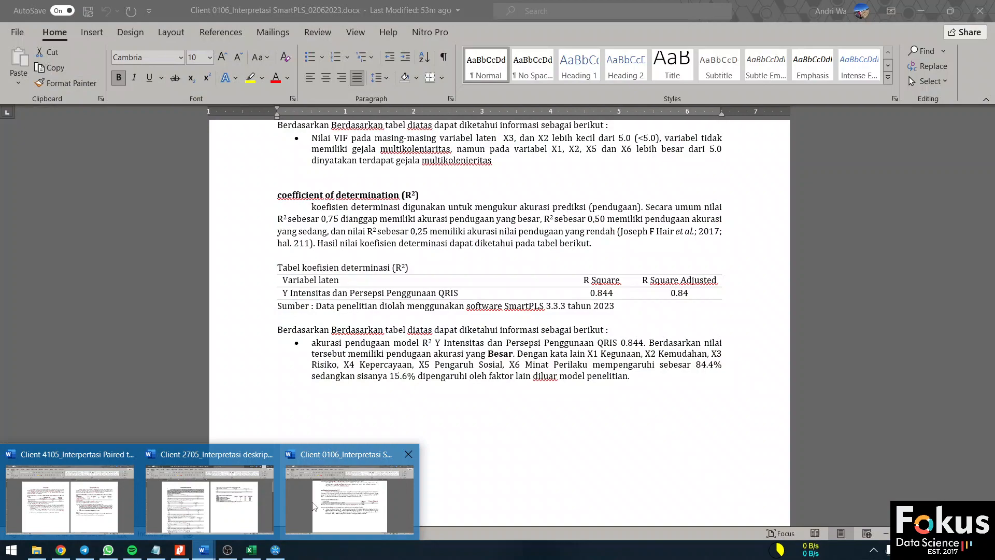
click(313, 507)
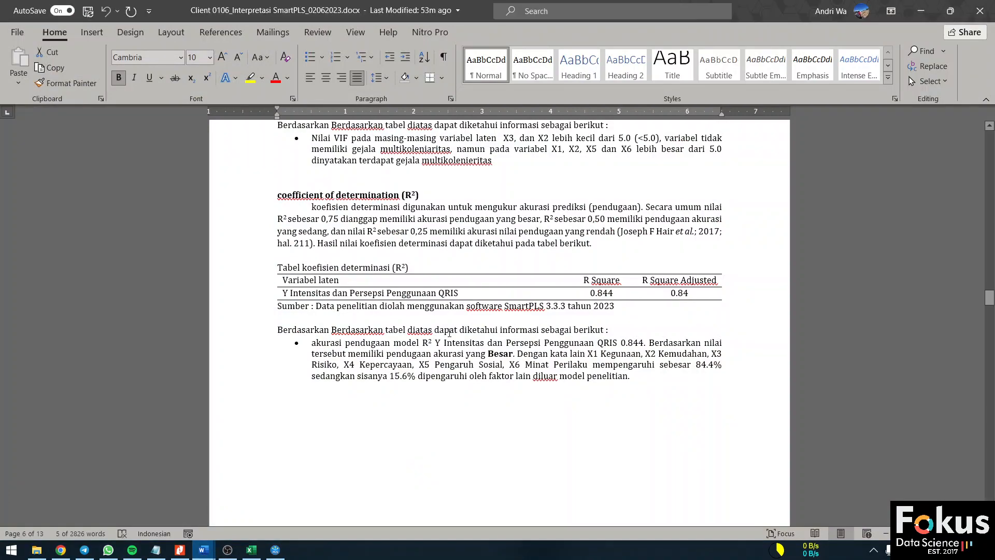
scroll(441, 360, down, 15)
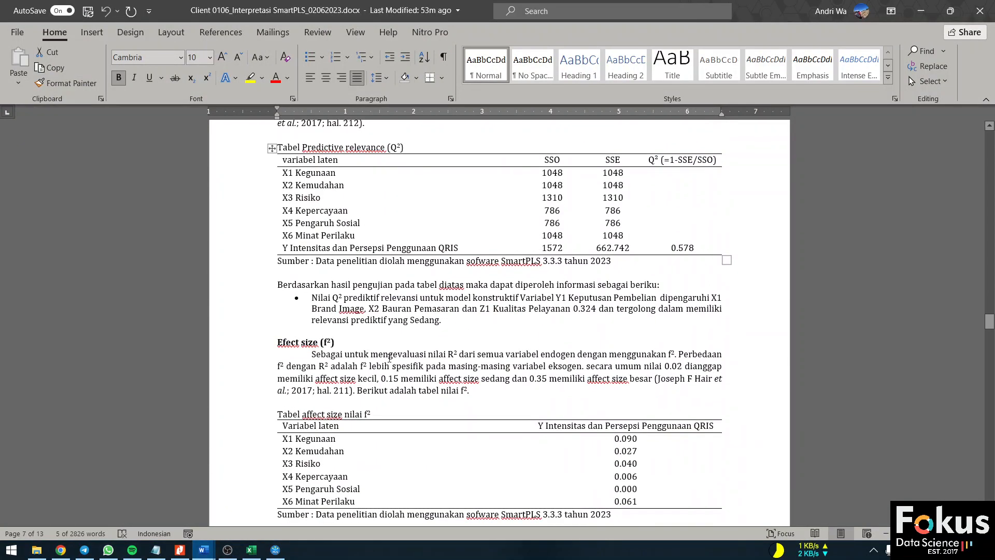
scroll(389, 358, down, 5)
click(522, 382)
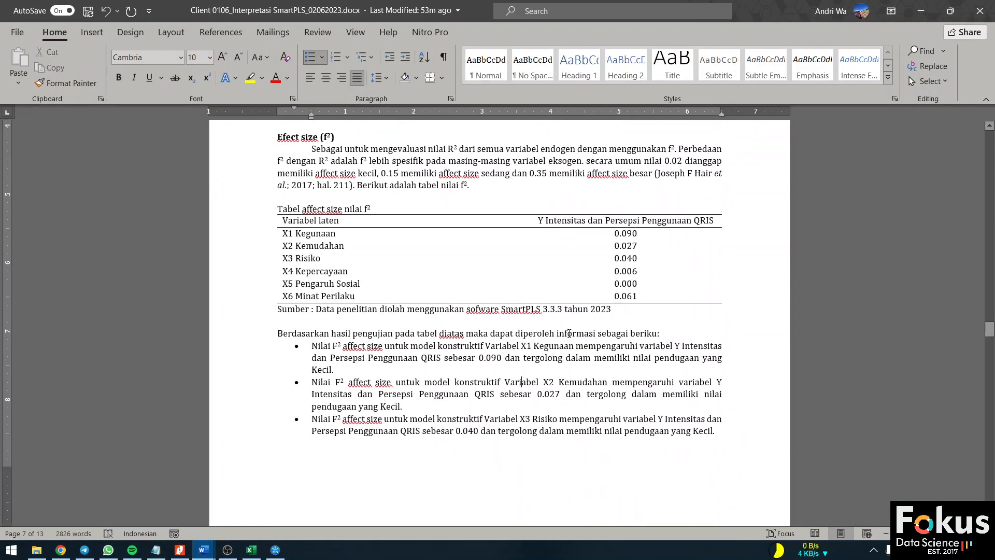
Read the Predictive relevance (Q²) section and its table in the interpretation document, and switch to SmartPLS.
scroll(628, 401, up, 5)
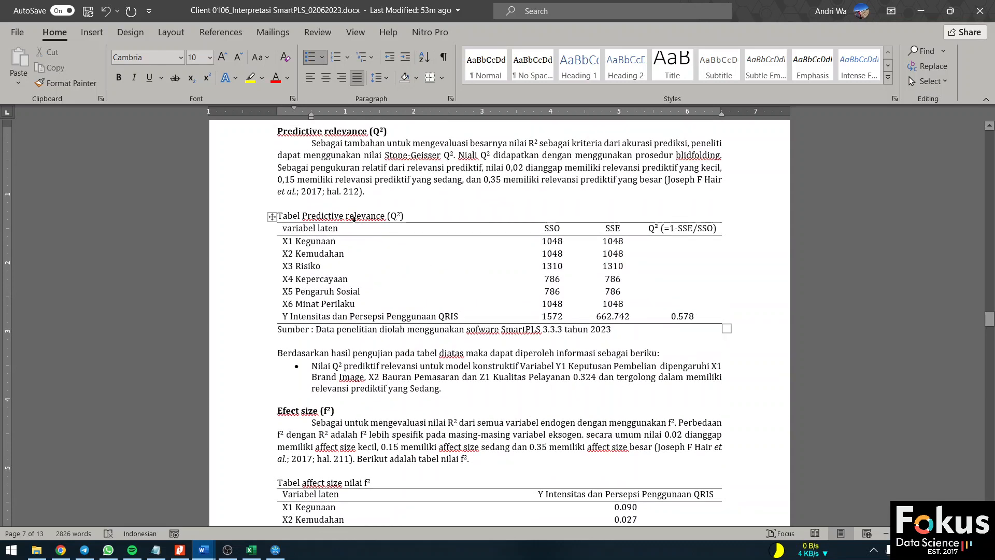
click(351, 215)
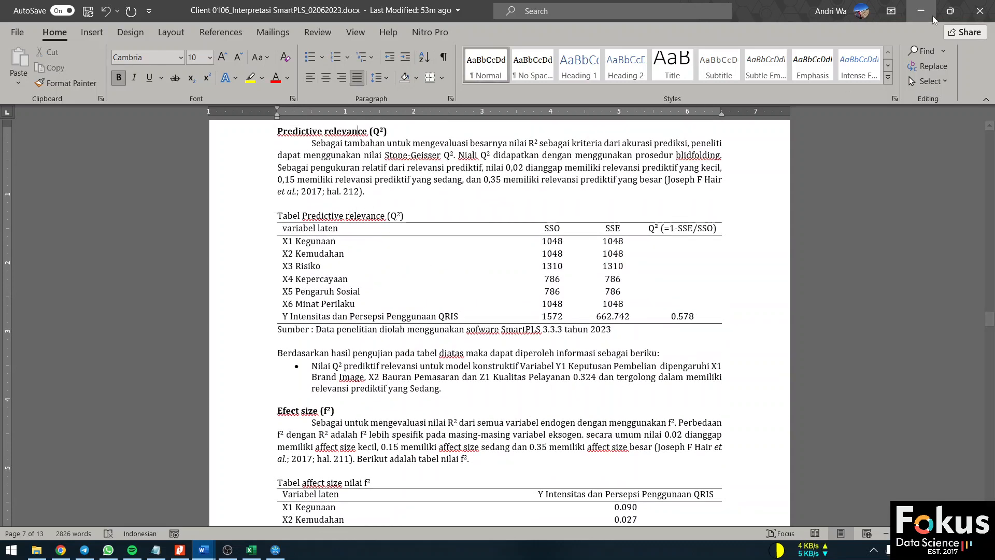
key(alt+Tab)
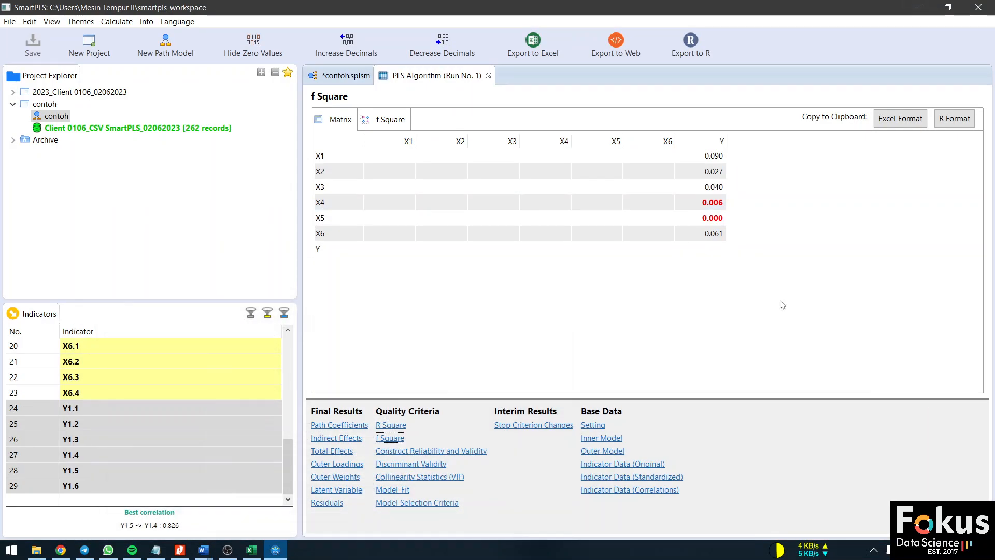
Run Blindfolding on the contoh path model with an omission distance of 7, opening the full report after calculation.
click(354, 77)
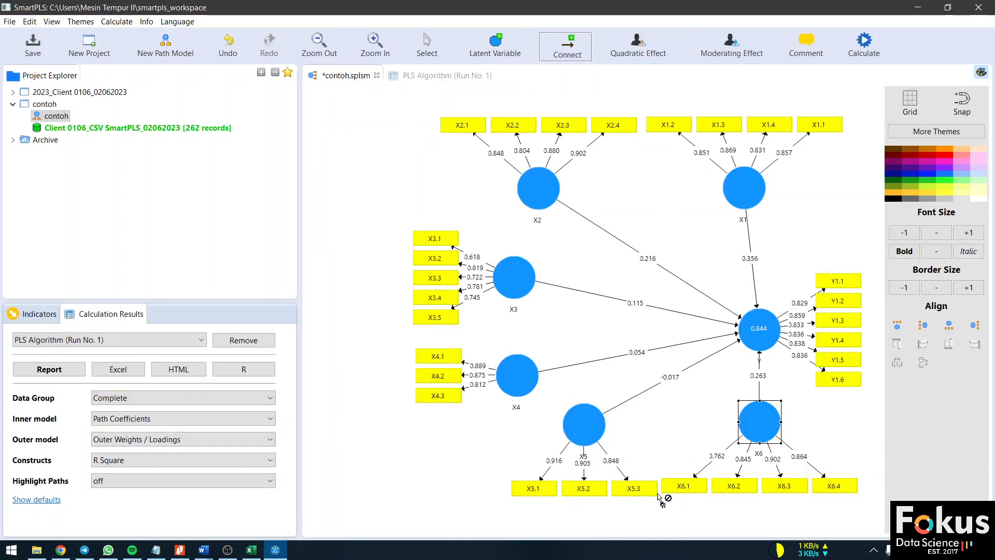
click(864, 41)
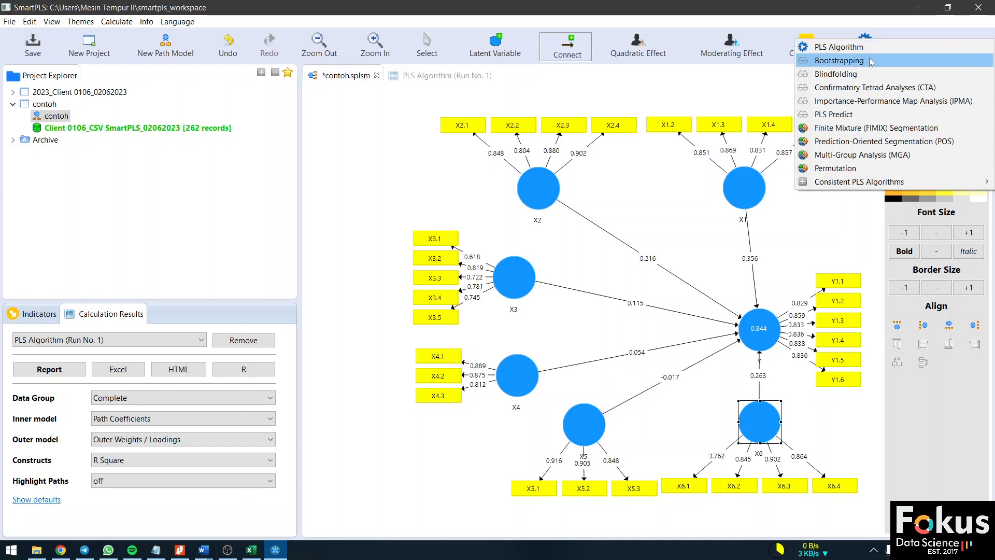
click(870, 74)
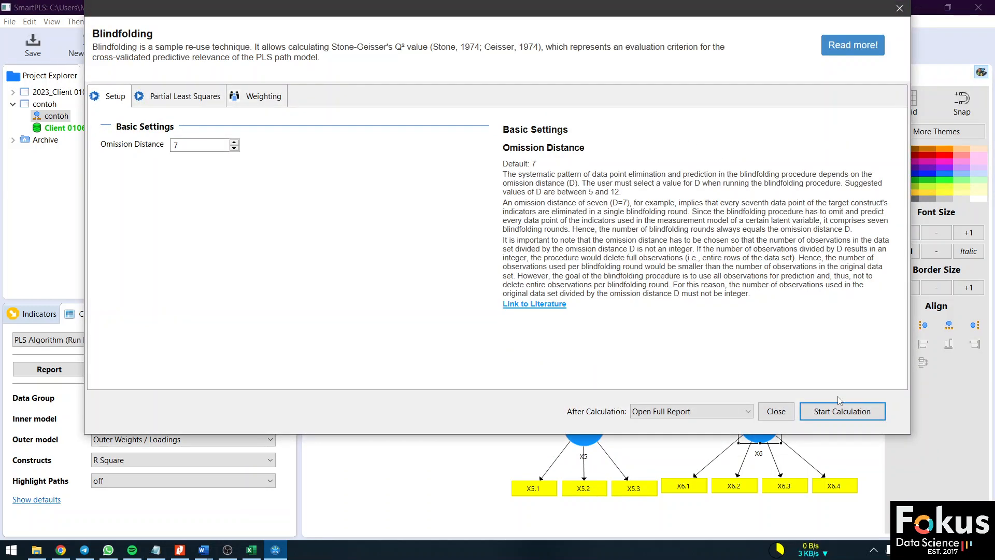
click(841, 413)
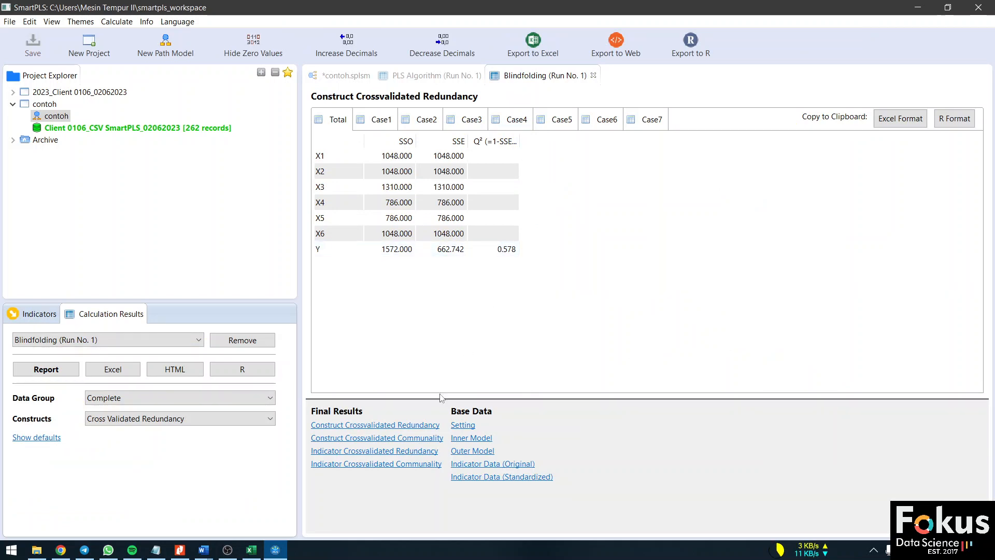
Switch to the Word interpretation document, look through the effect size notes and the Uji Hipotesis Penelitian diagram, and return to SmartPLS.
mouse_move(203, 550)
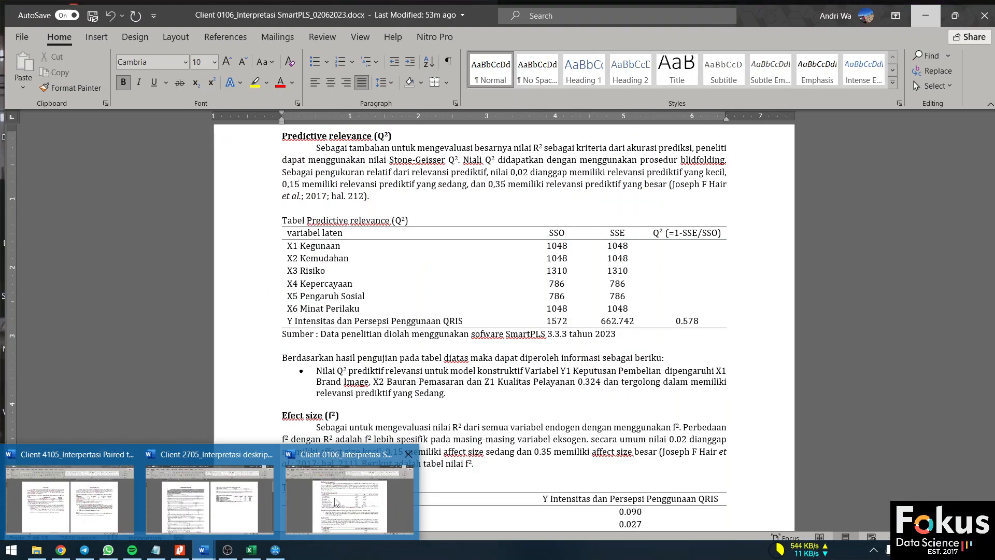
click(336, 502)
scroll(421, 255, down, 10)
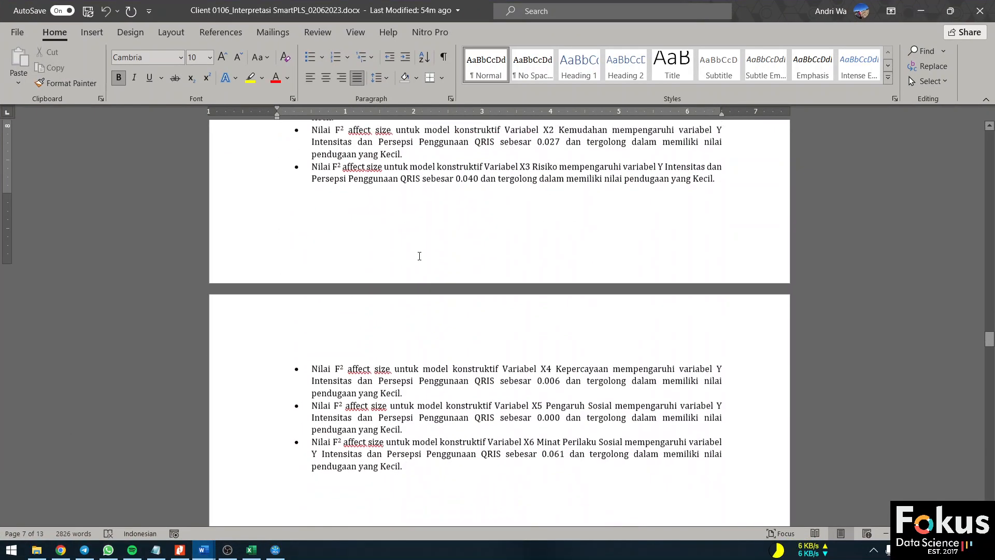
scroll(422, 256, down, 10)
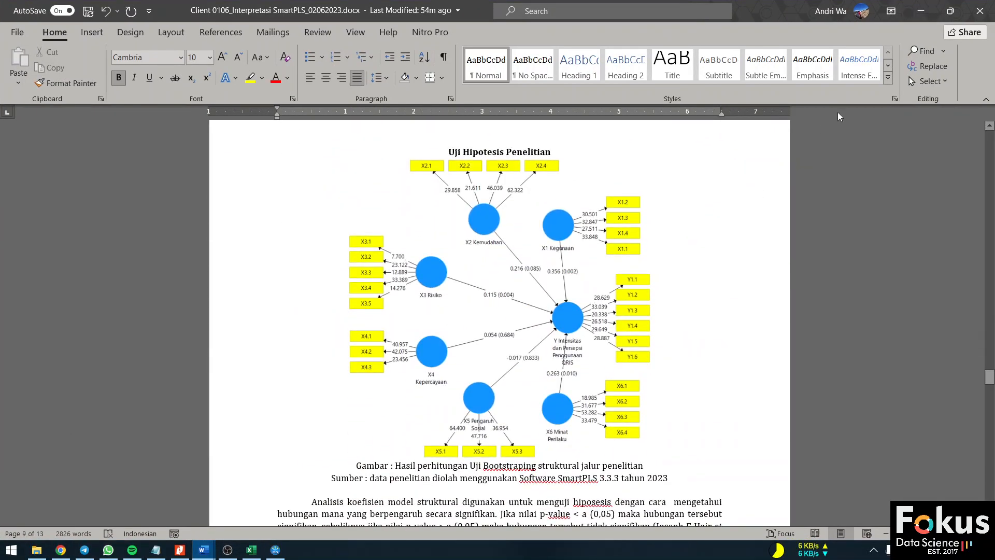
click(921, 10)
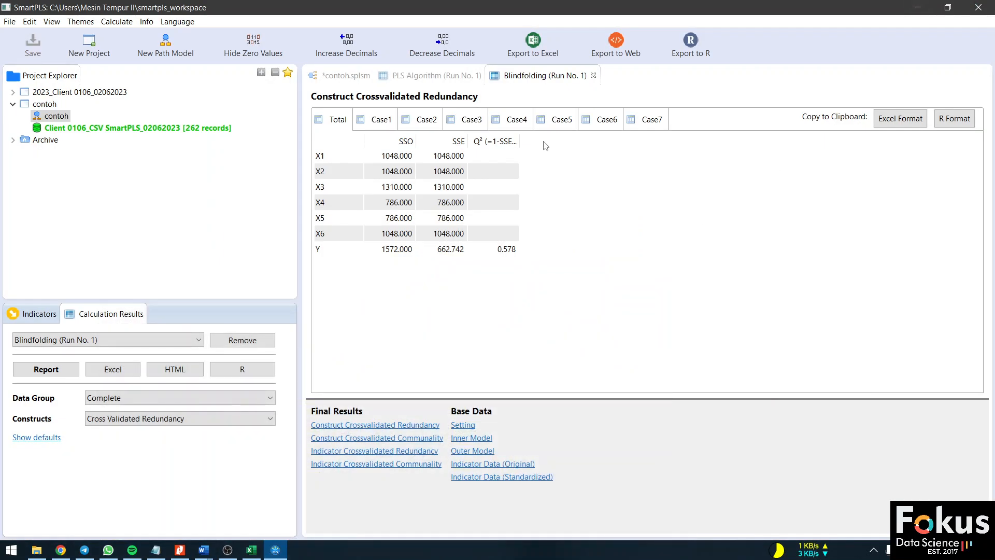
Run Bootstrapping on the contoh path model, and widen the P Values column in the Path Coefficients report.
click(334, 76)
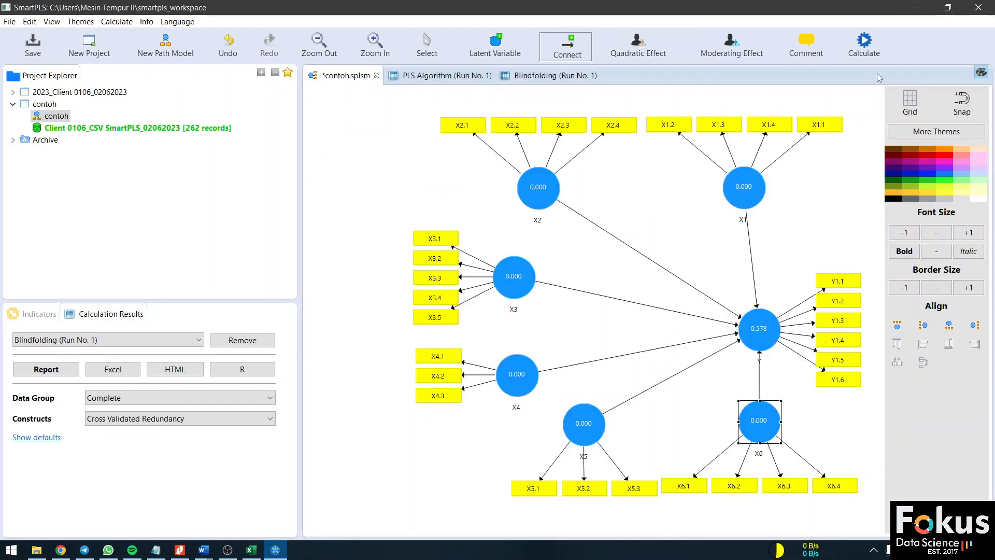
click(867, 49)
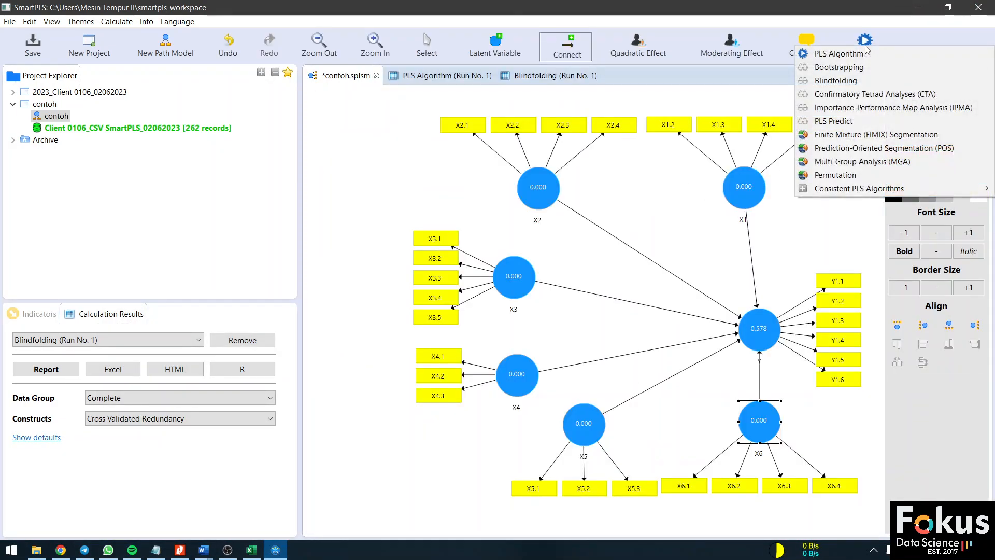
click(865, 68)
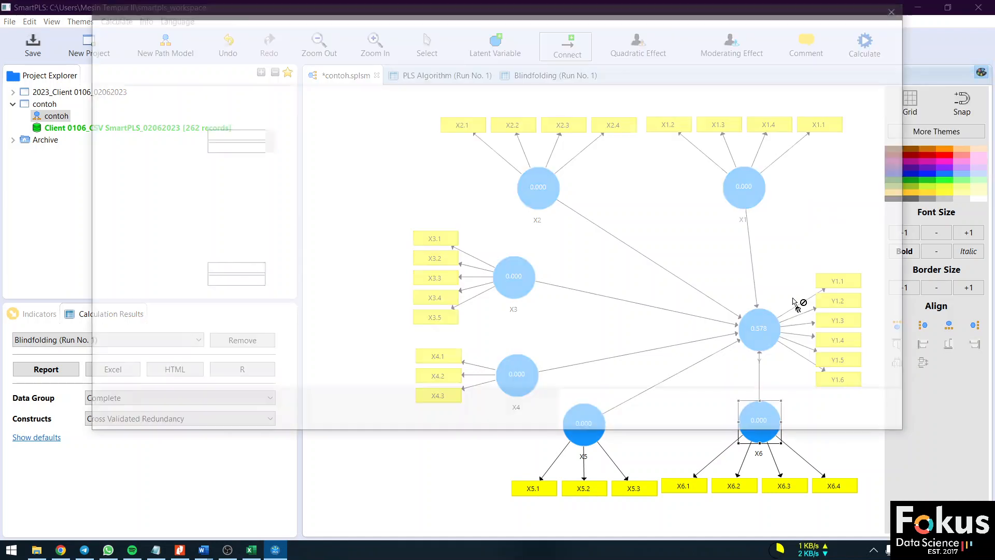
click(831, 413)
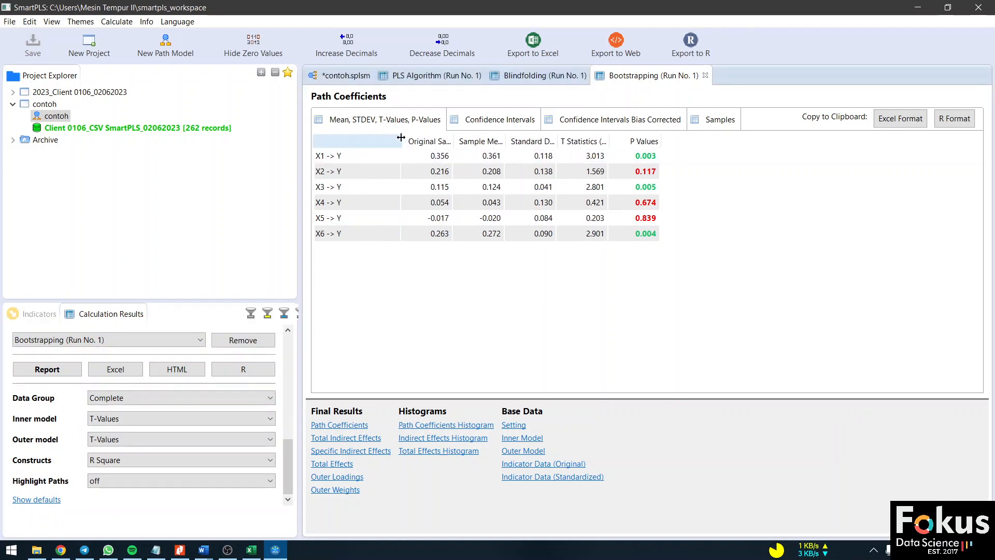
drag(662, 141, 724, 141)
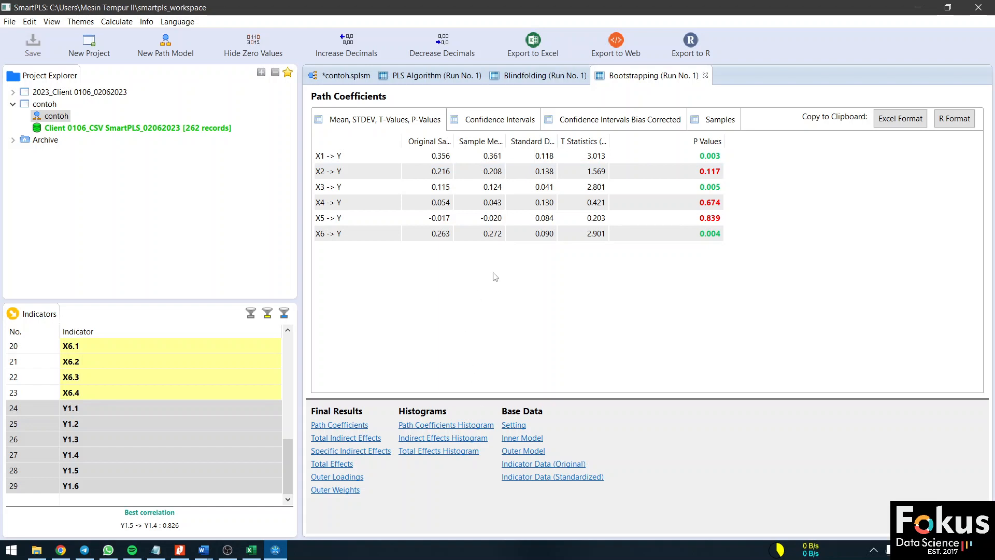
Try exporting the PLS Algorithm report to Excel in US number format, and cancel at the choice of target file.
click(435, 75)
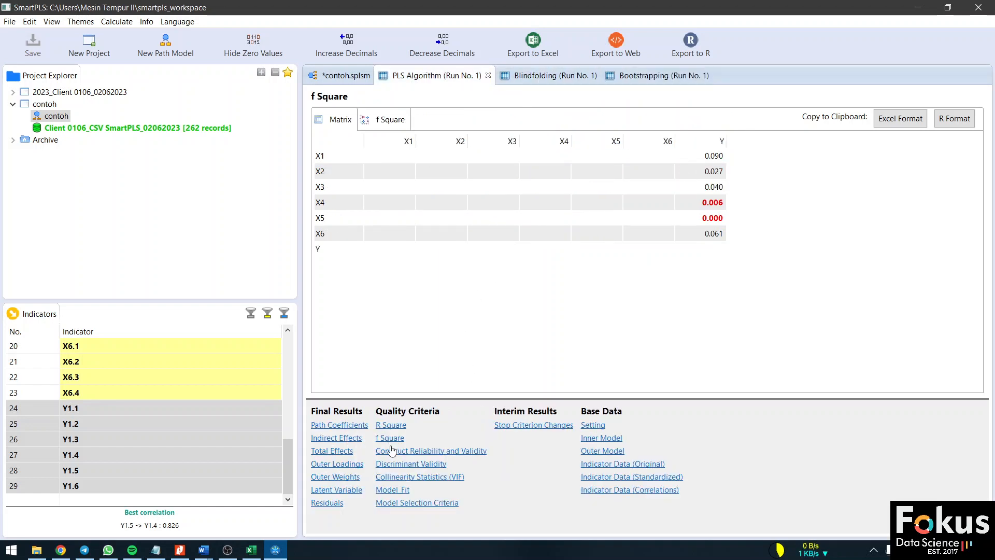
click(534, 47)
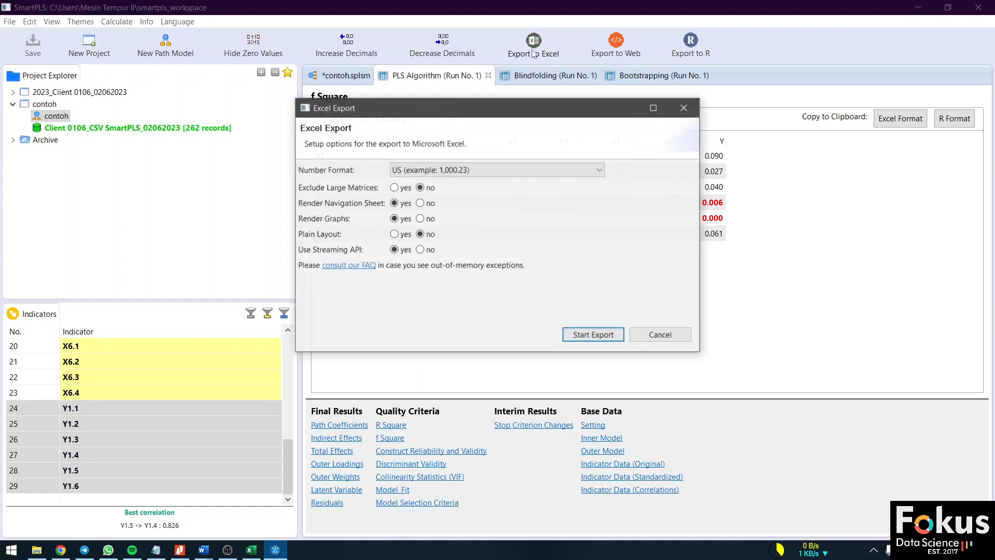
click(596, 336)
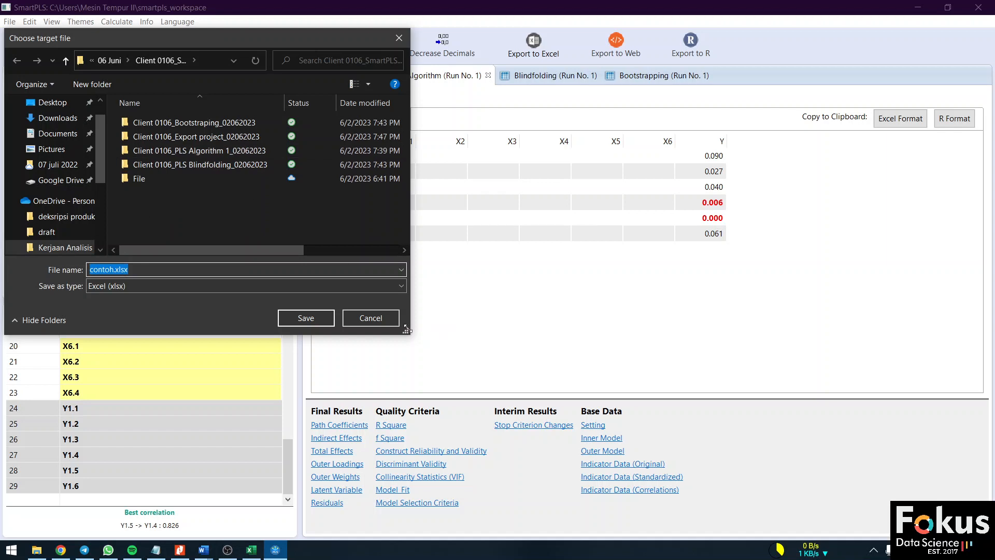
click(380, 317)
Try exporting the Blindfolding report to Excel in US number format, and cancel at the choice of target file.
click(535, 79)
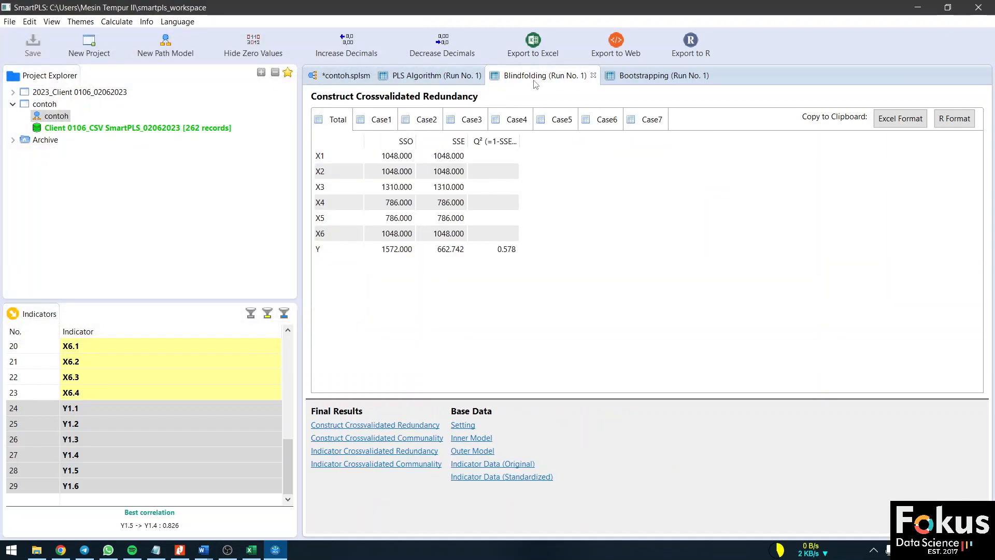
click(542, 58)
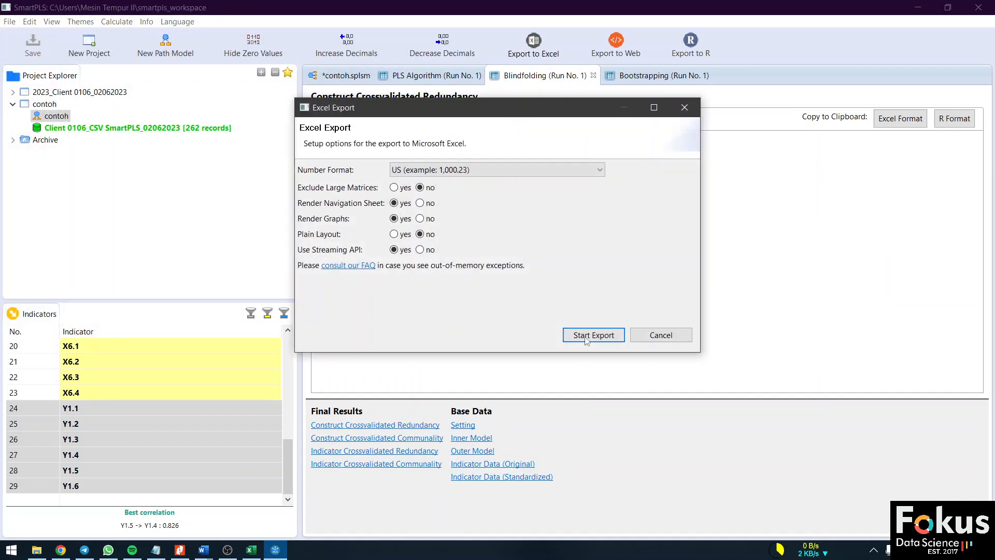
click(589, 335)
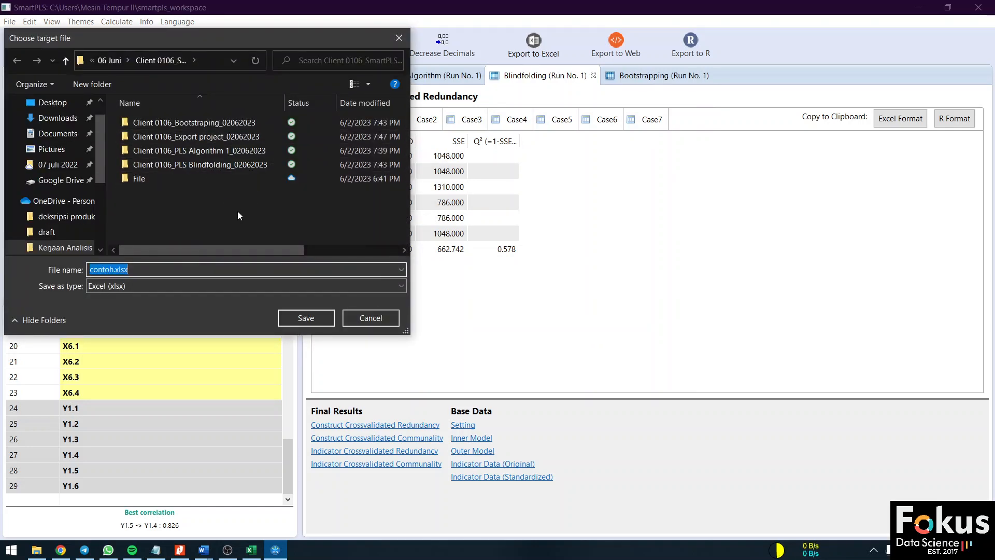
click(362, 320)
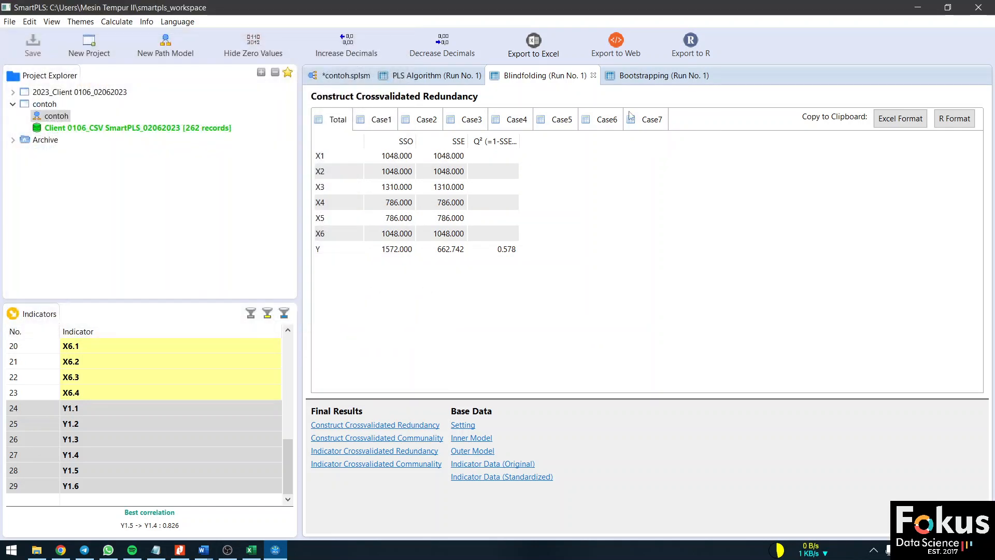
Display the Bootstrapping report, and return to the contoh path model diagram to view its T-values.
click(642, 77)
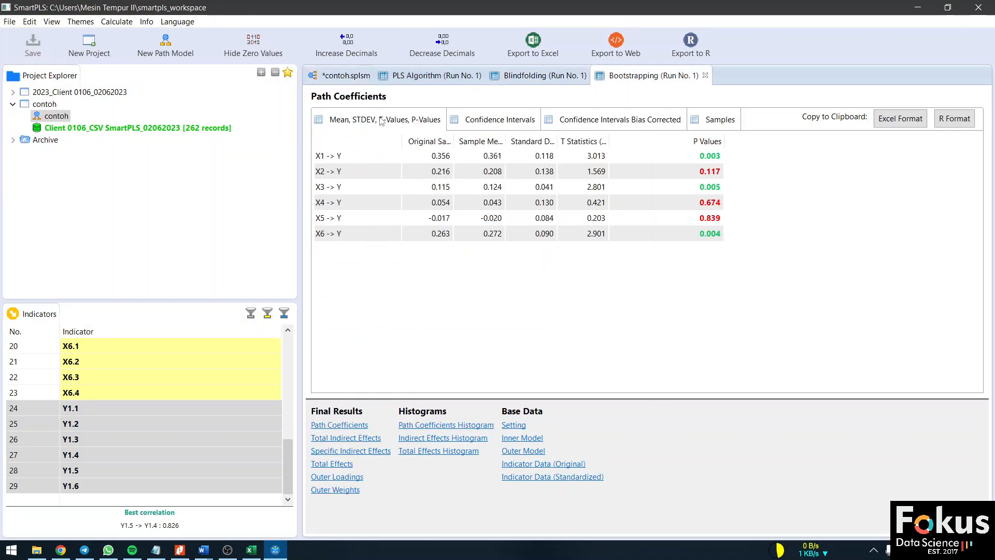
click(338, 76)
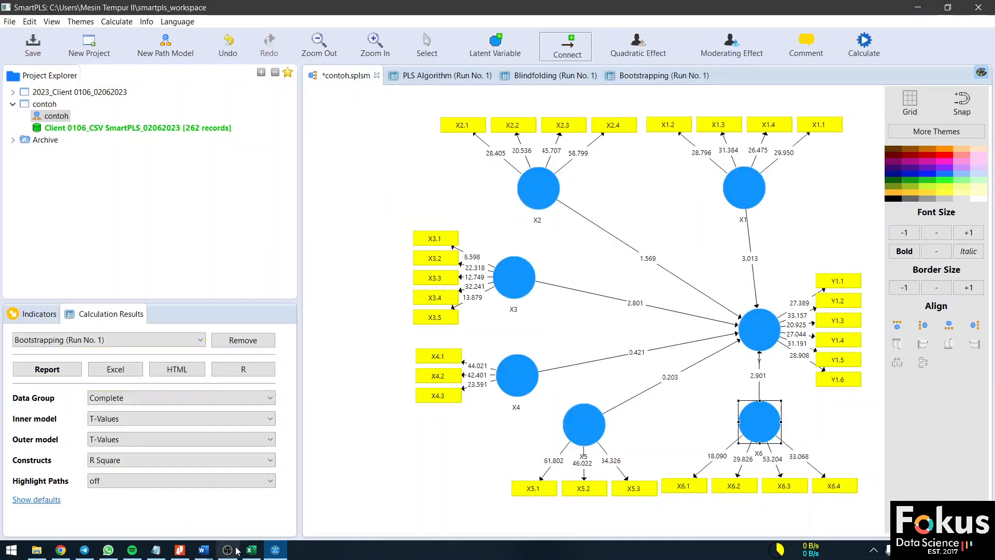